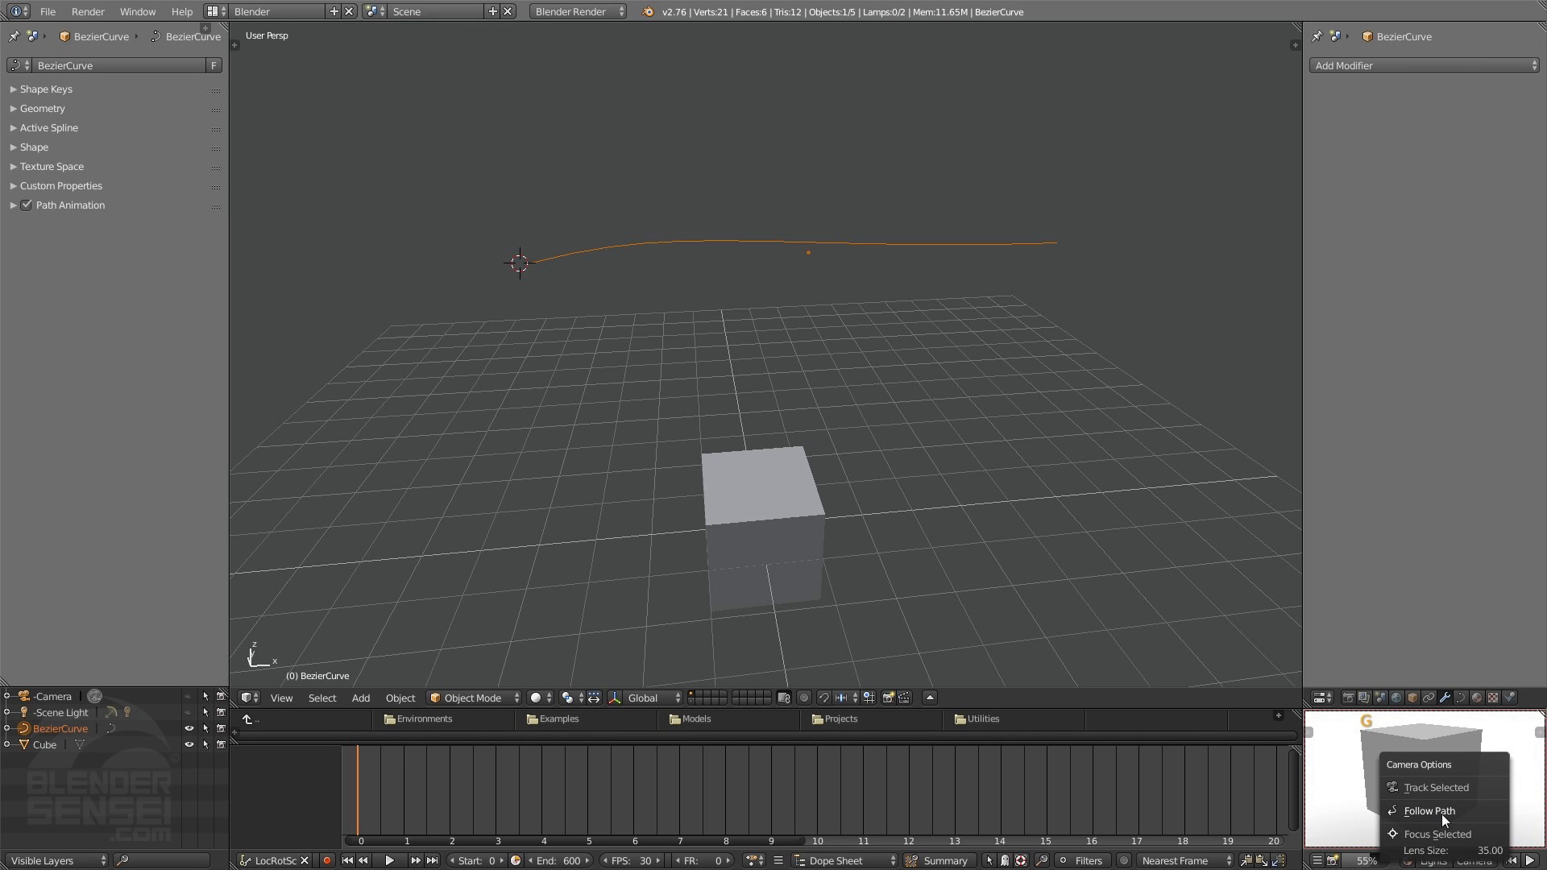
Step: Make the camera follow the selected Bezier curve, play the animation and return to the first frame
left_click(1442, 812)
middle_click_drag(1051, 459, 1097, 352)
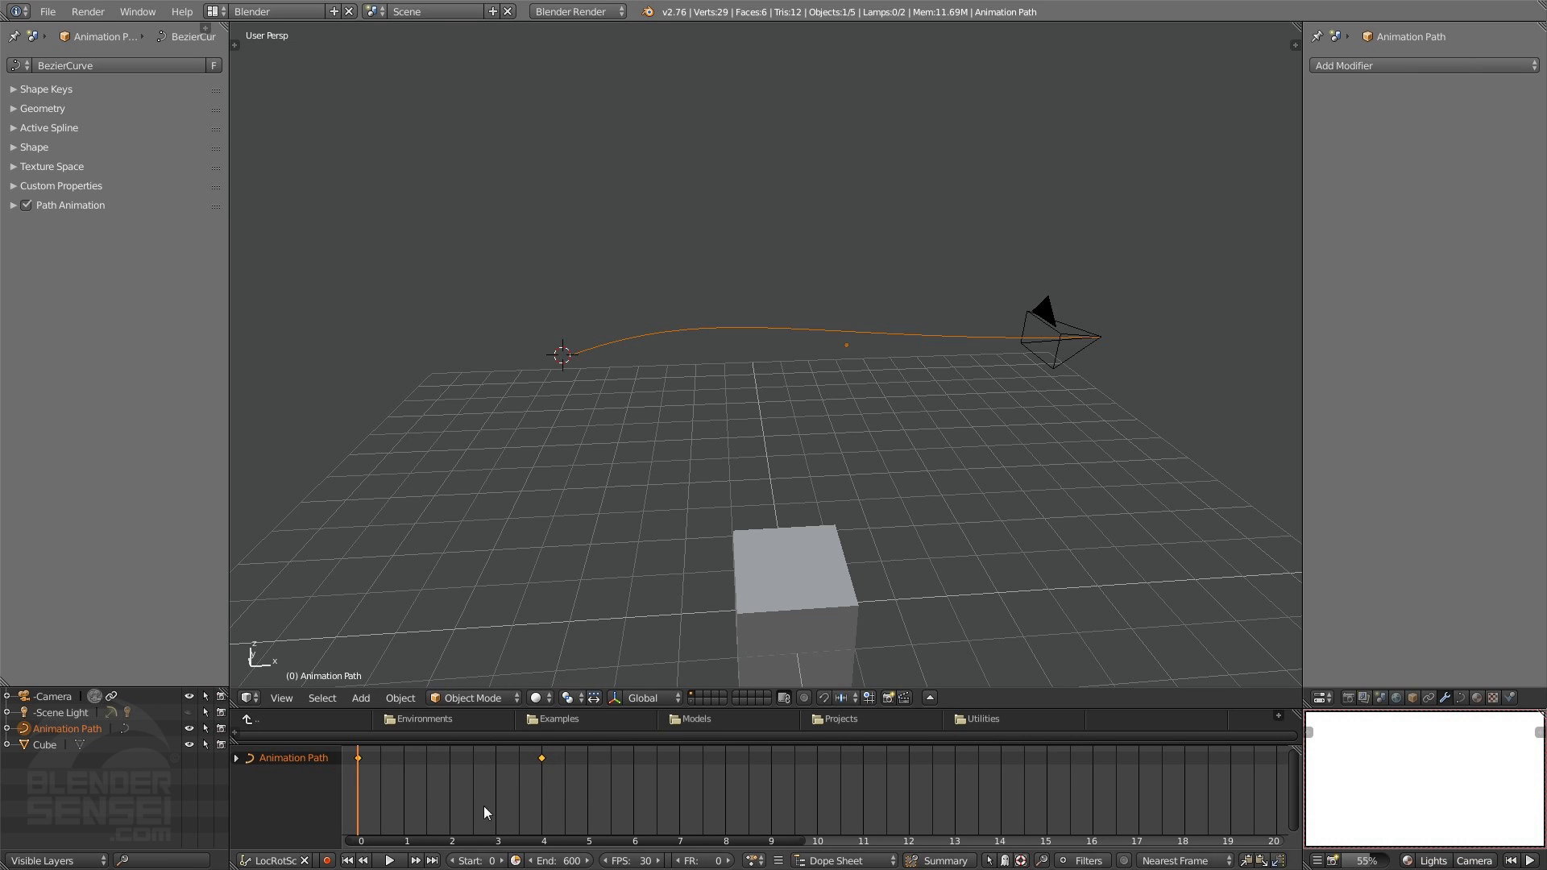
left_click(389, 861)
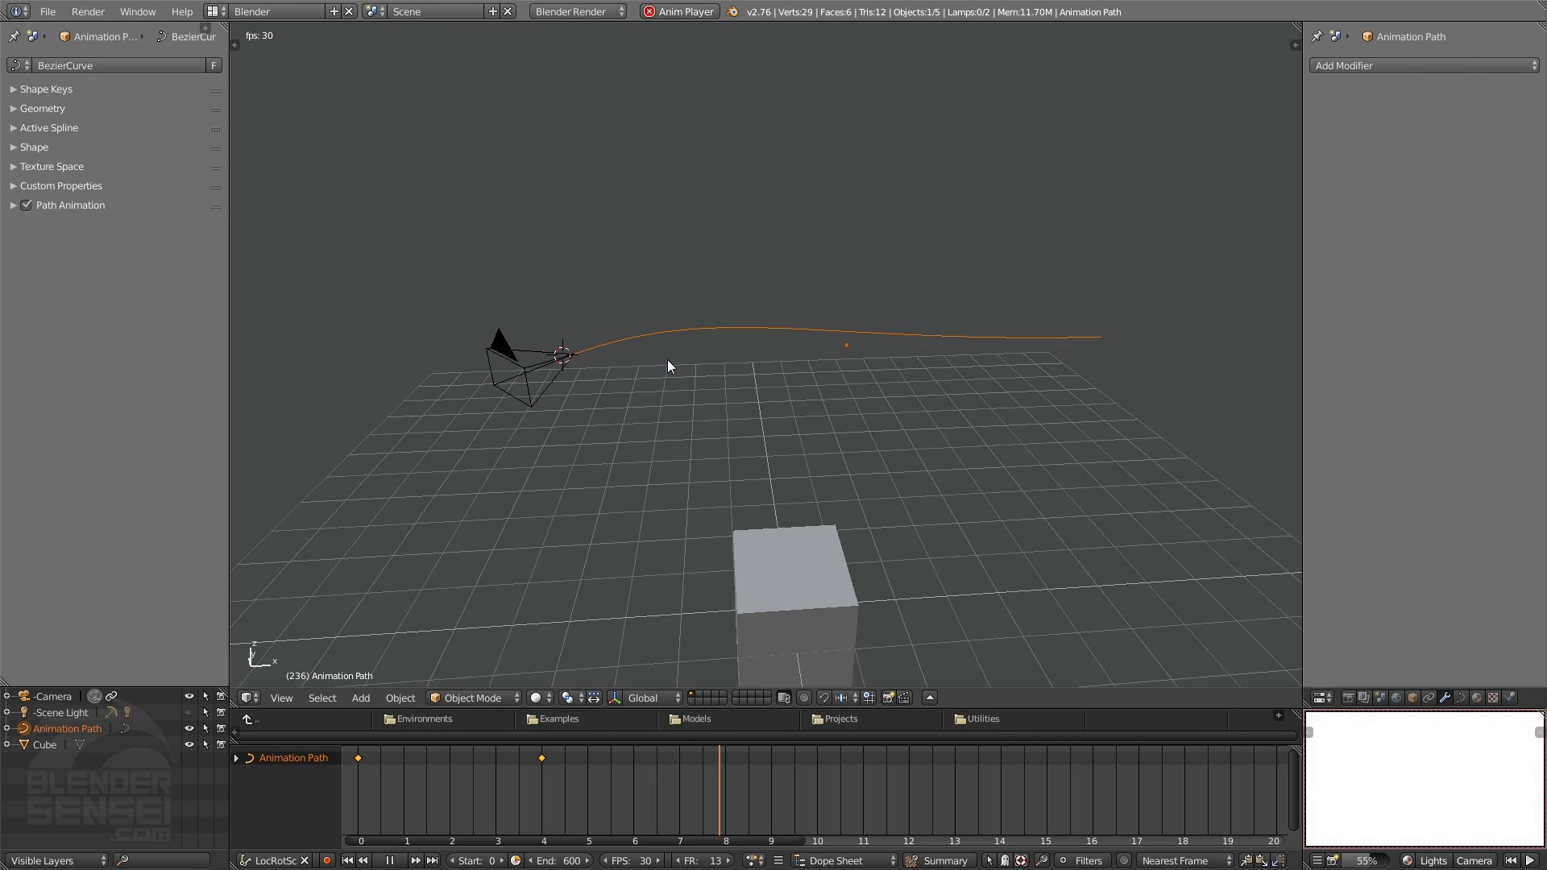
left_click(391, 860)
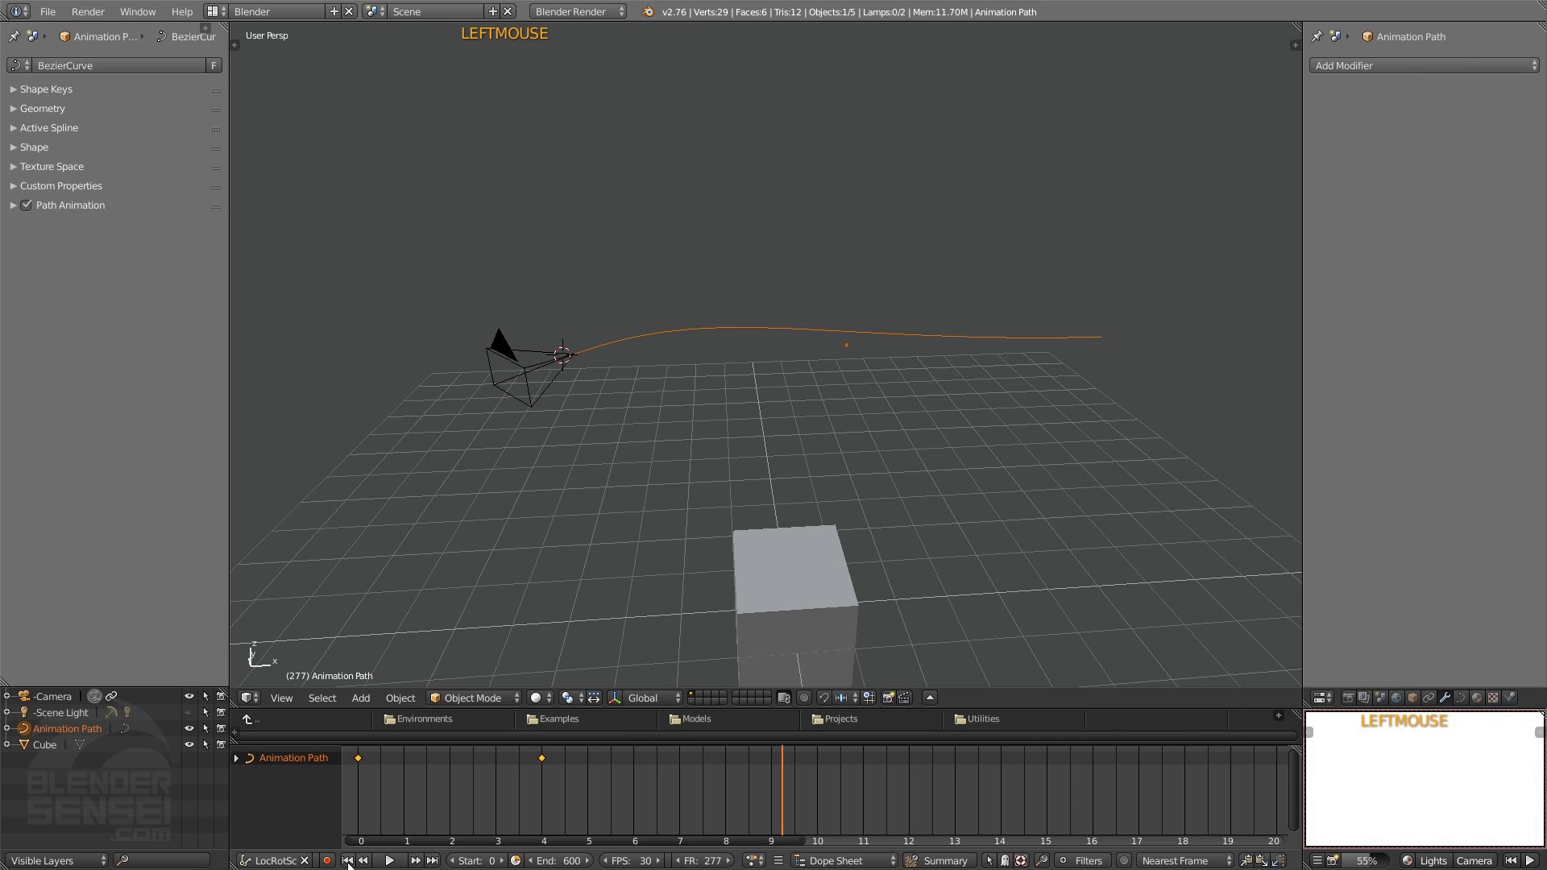
left_click(348, 861)
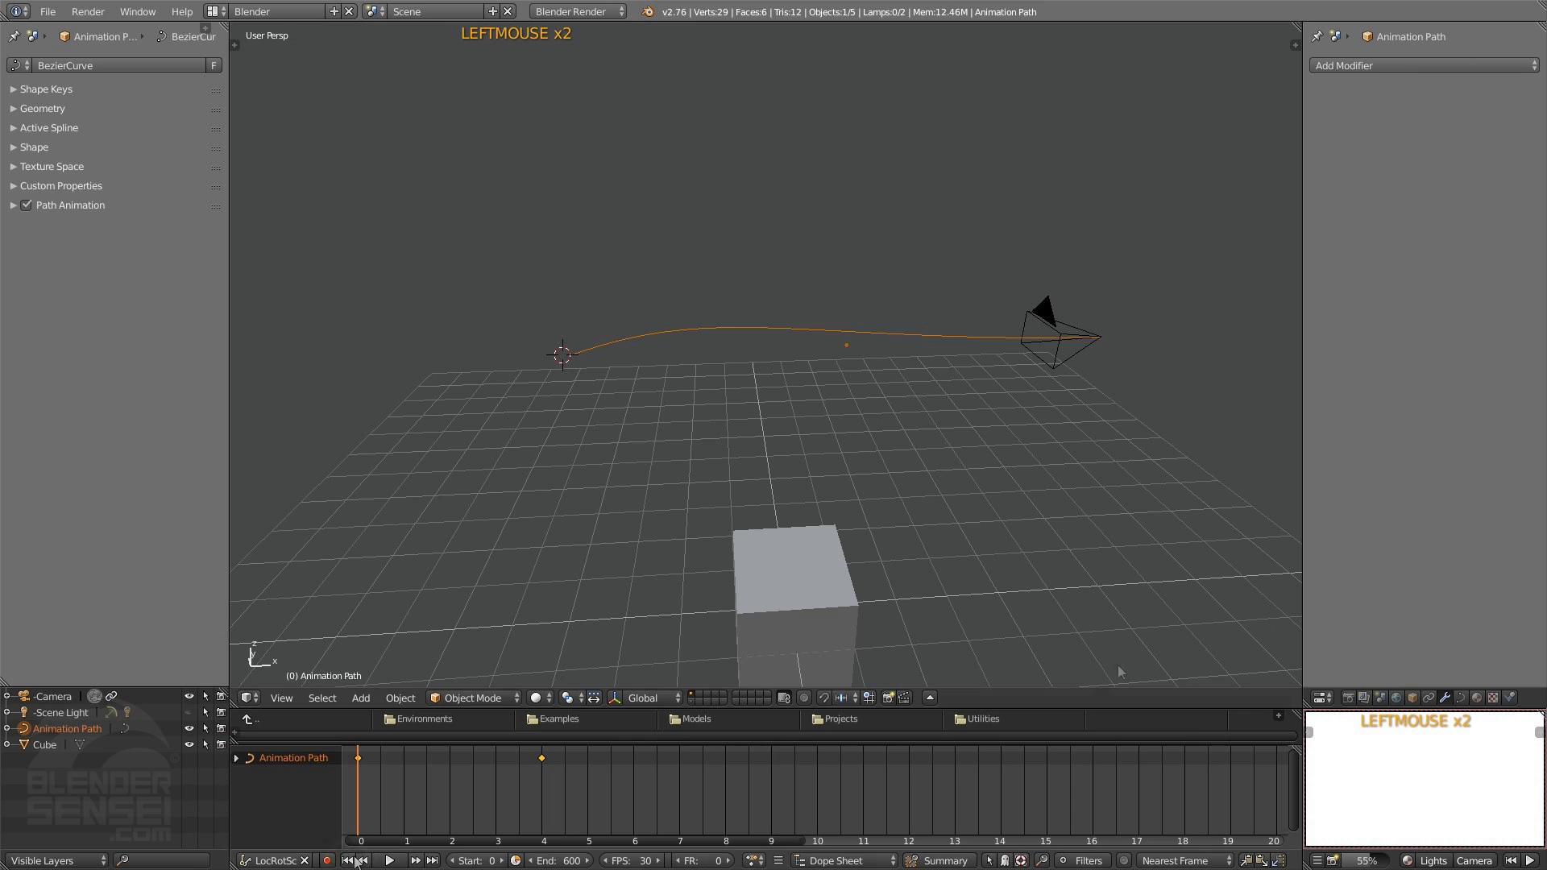
Step: Reverse the camera's travel direction along the path and play the animation to check it
left_click(1475, 861)
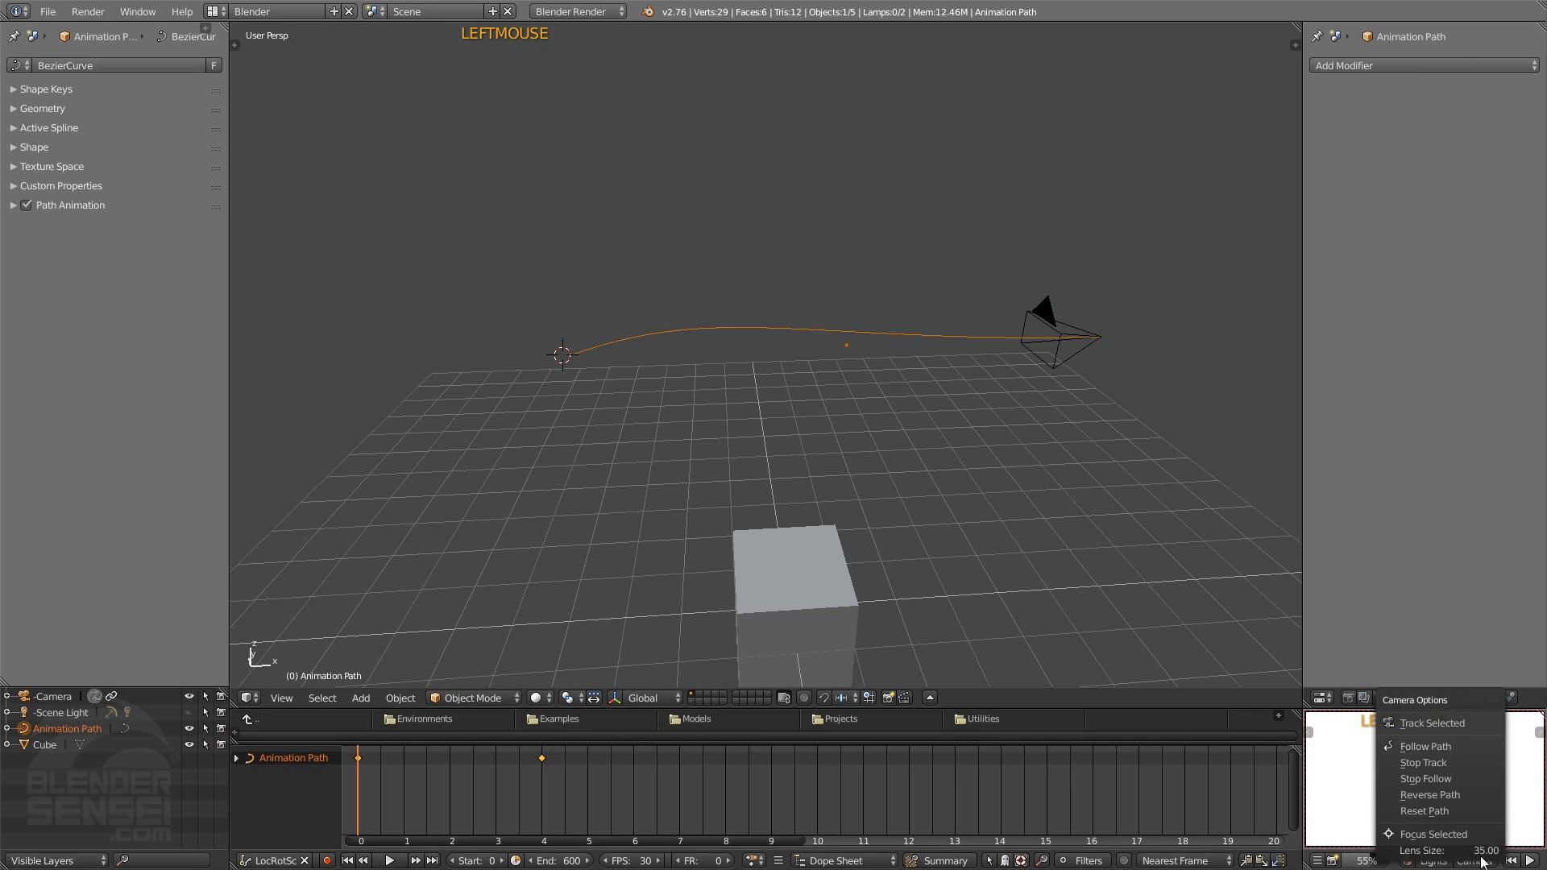
left_click(1438, 795)
left_click(1531, 861)
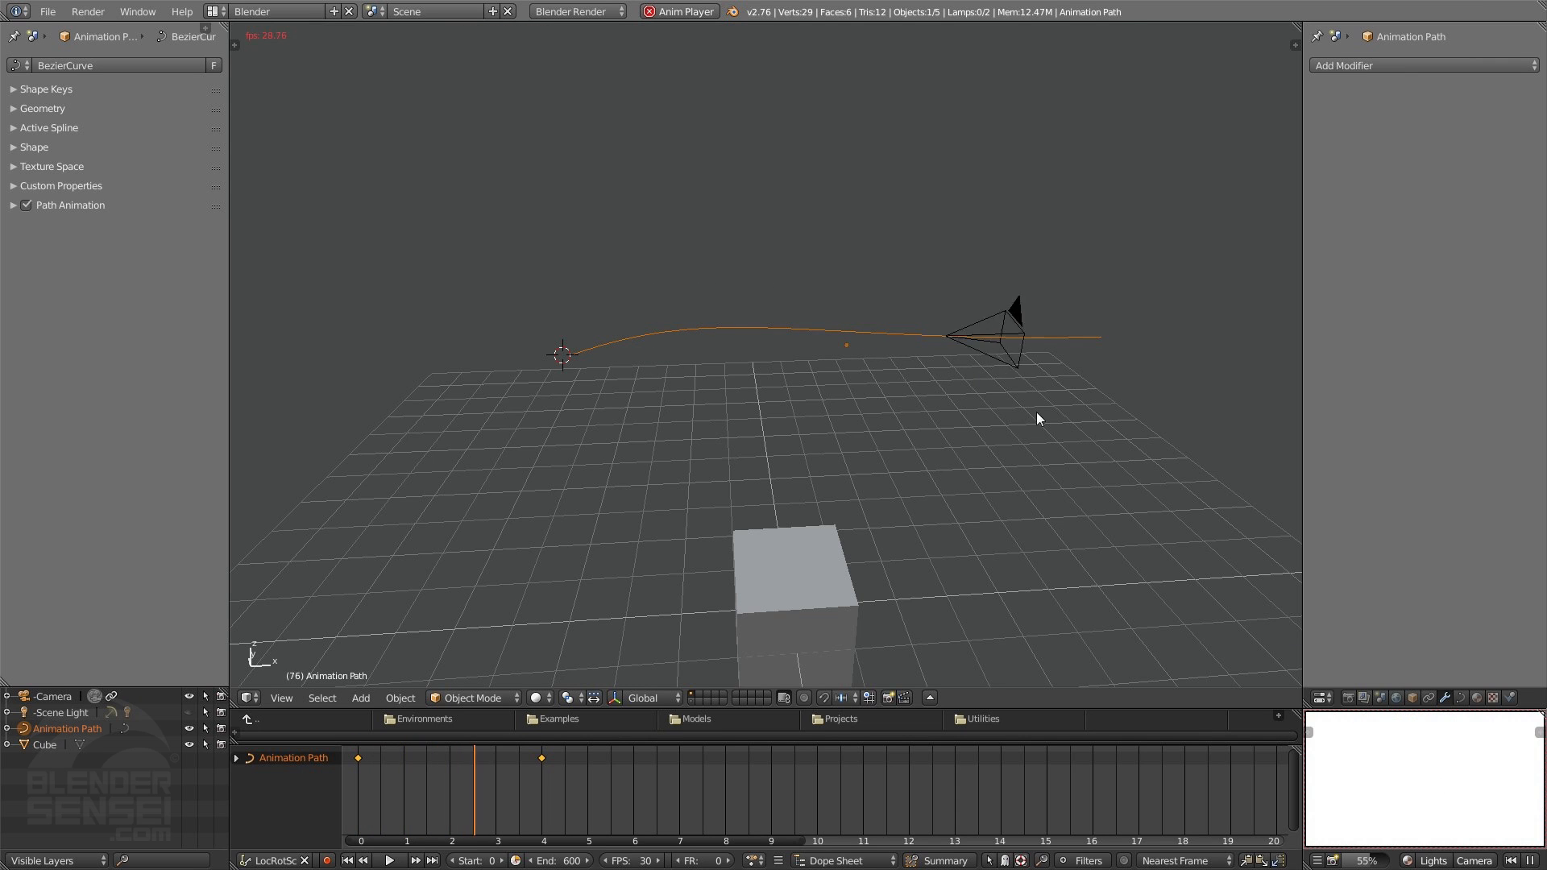
key("Escape")
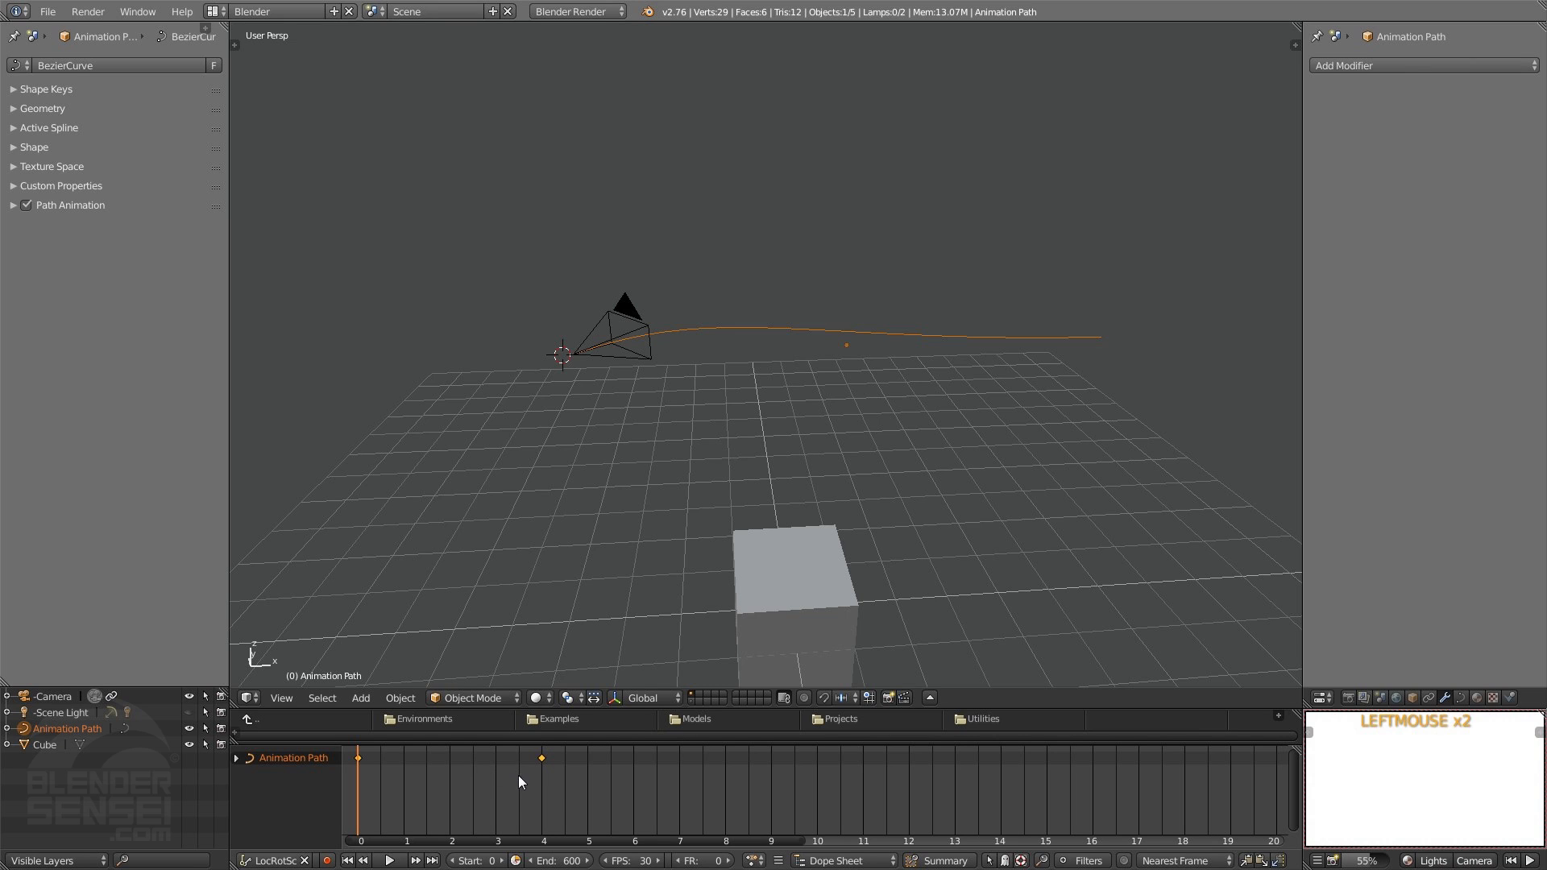
Step: Scale the animation path's keyframes by 0.5 from frame 0 and play back the faster camera move
right_click(369, 793)
key("s")
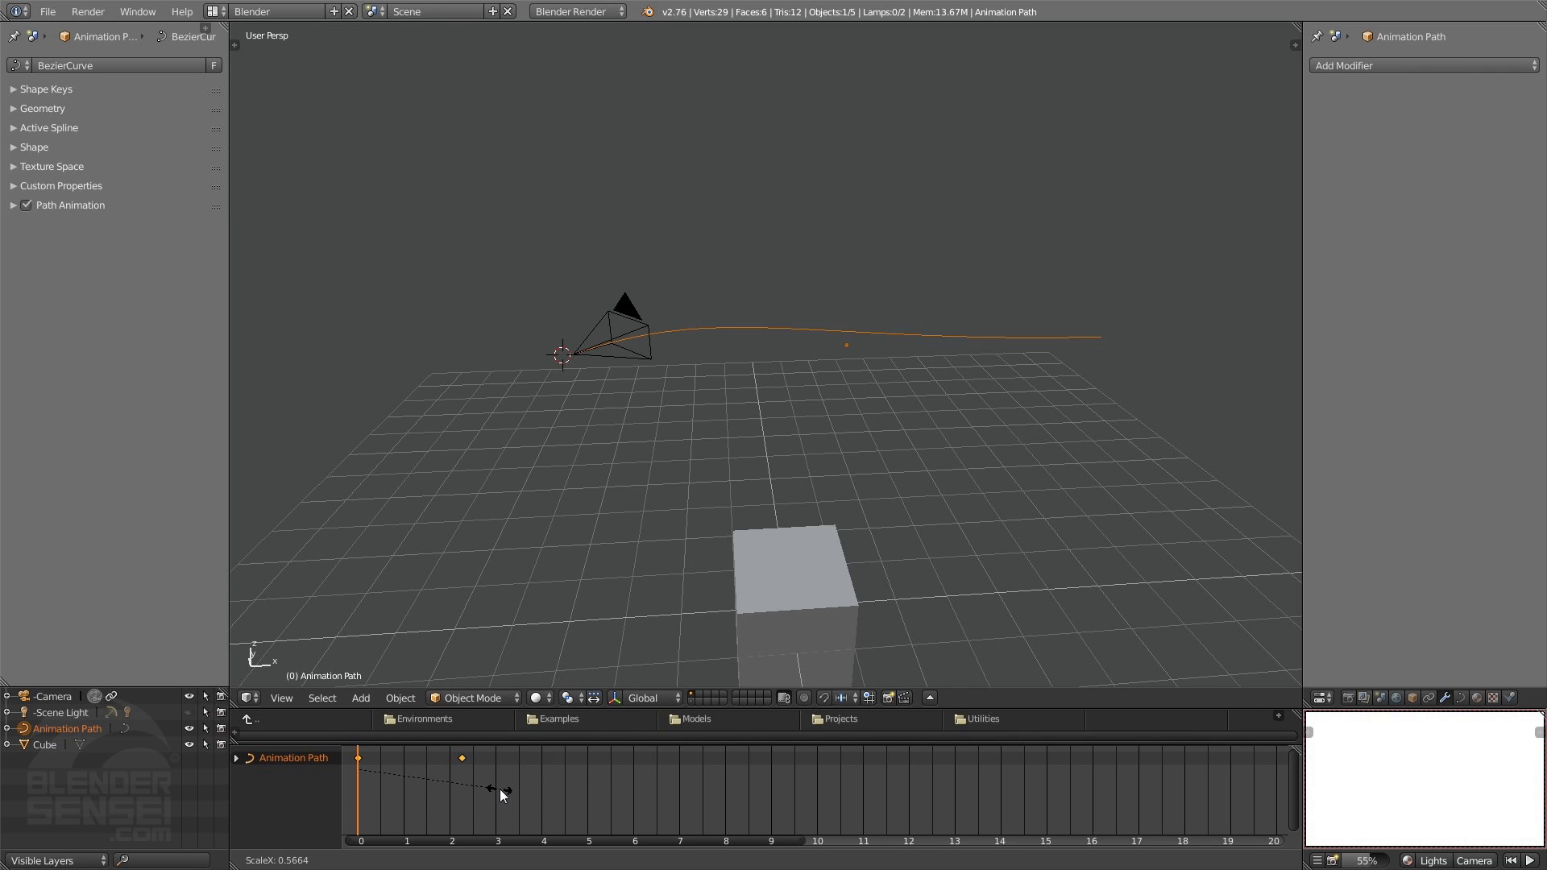
type(".5")
key("Return")
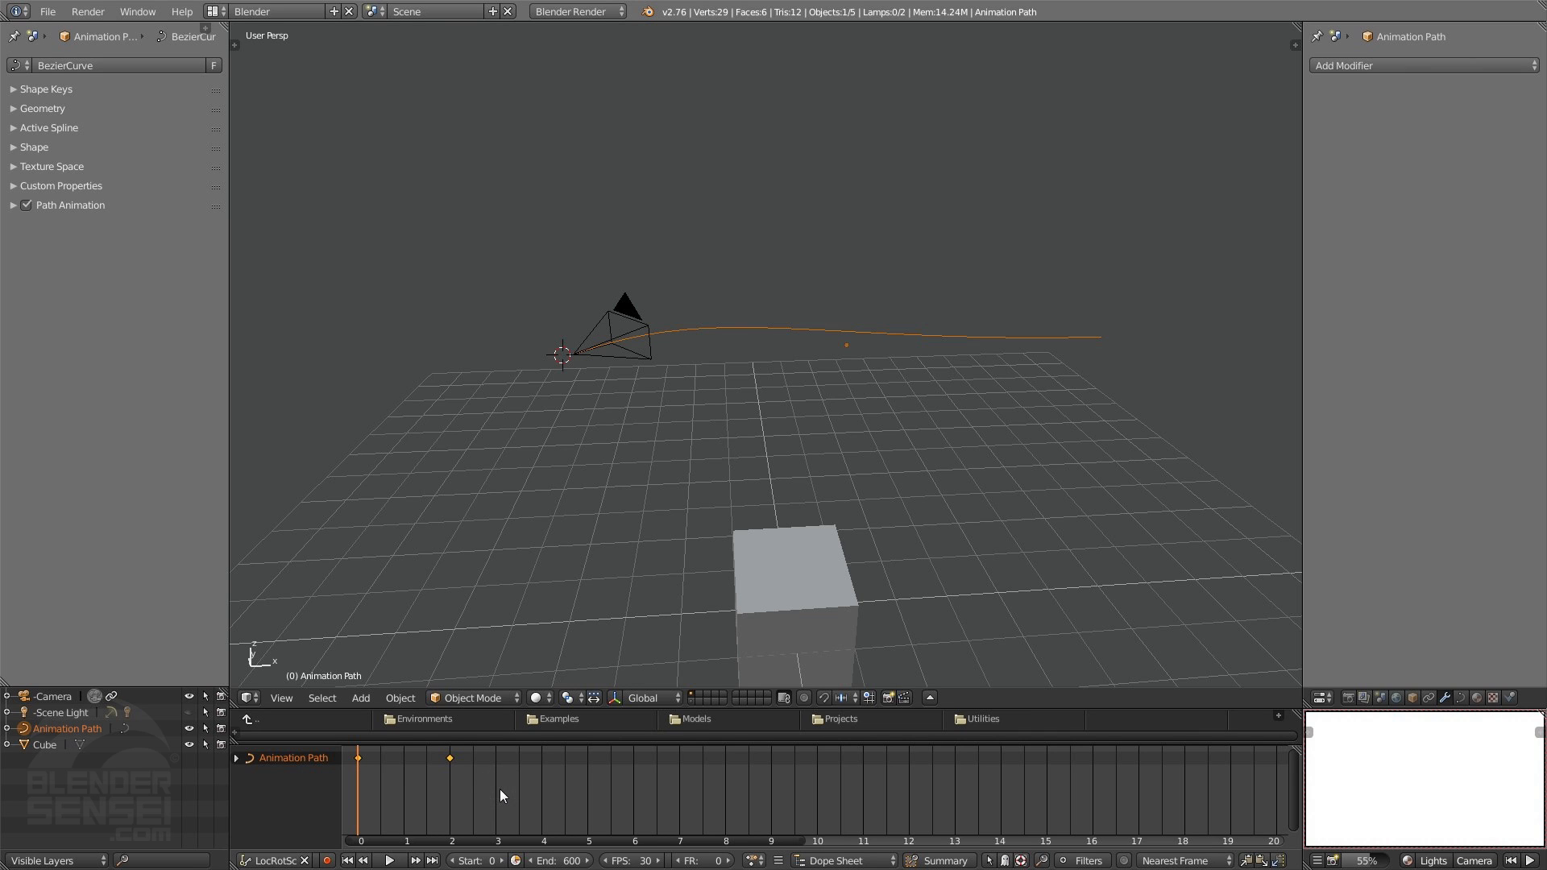
left_click(390, 861)
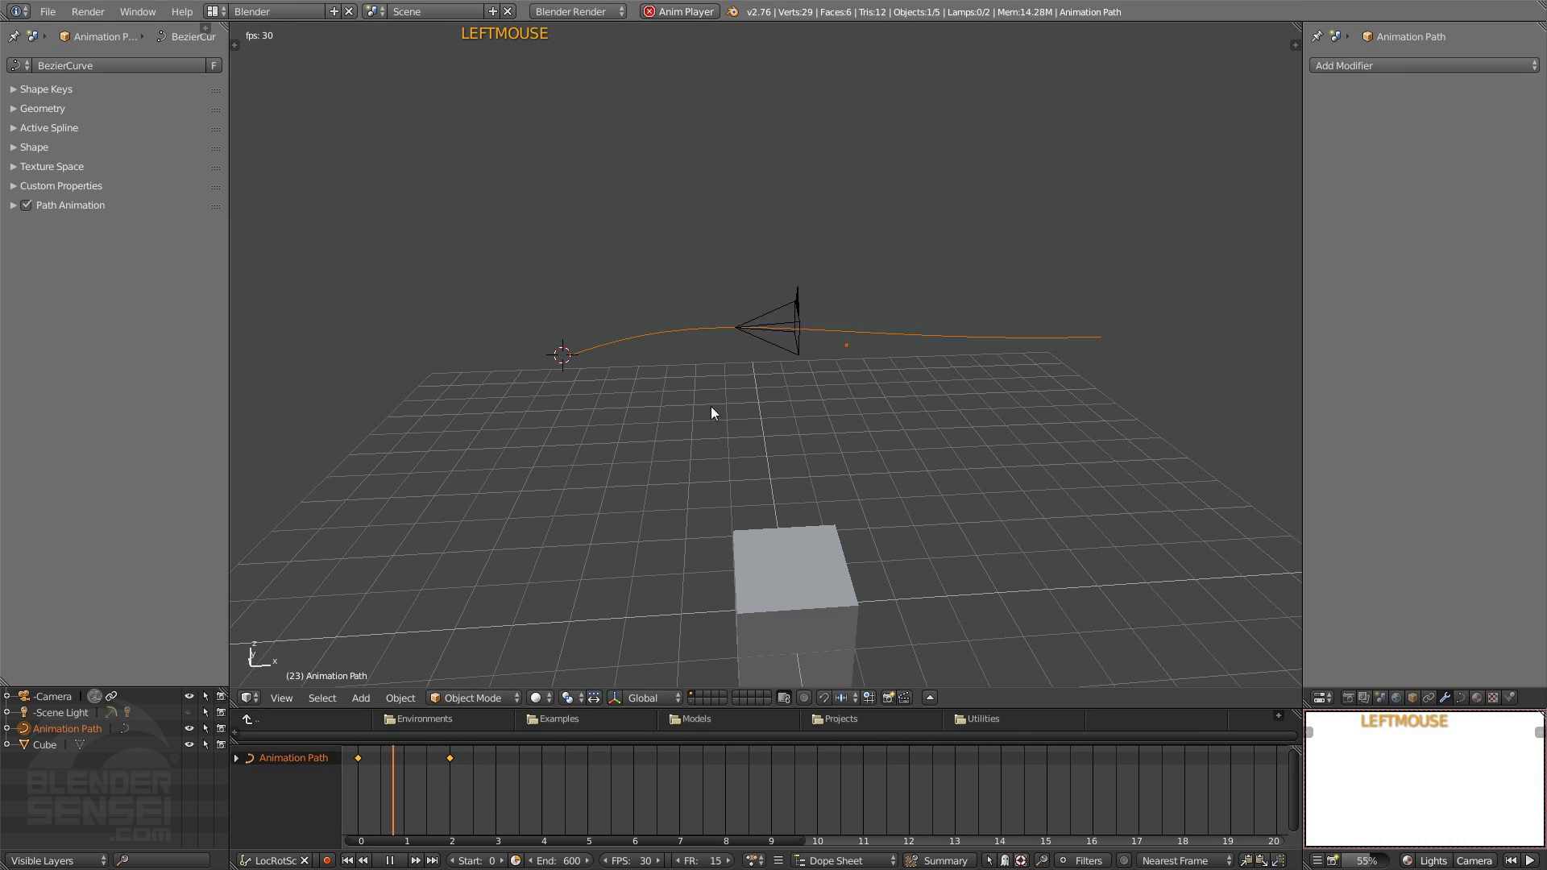
left_click(390, 861)
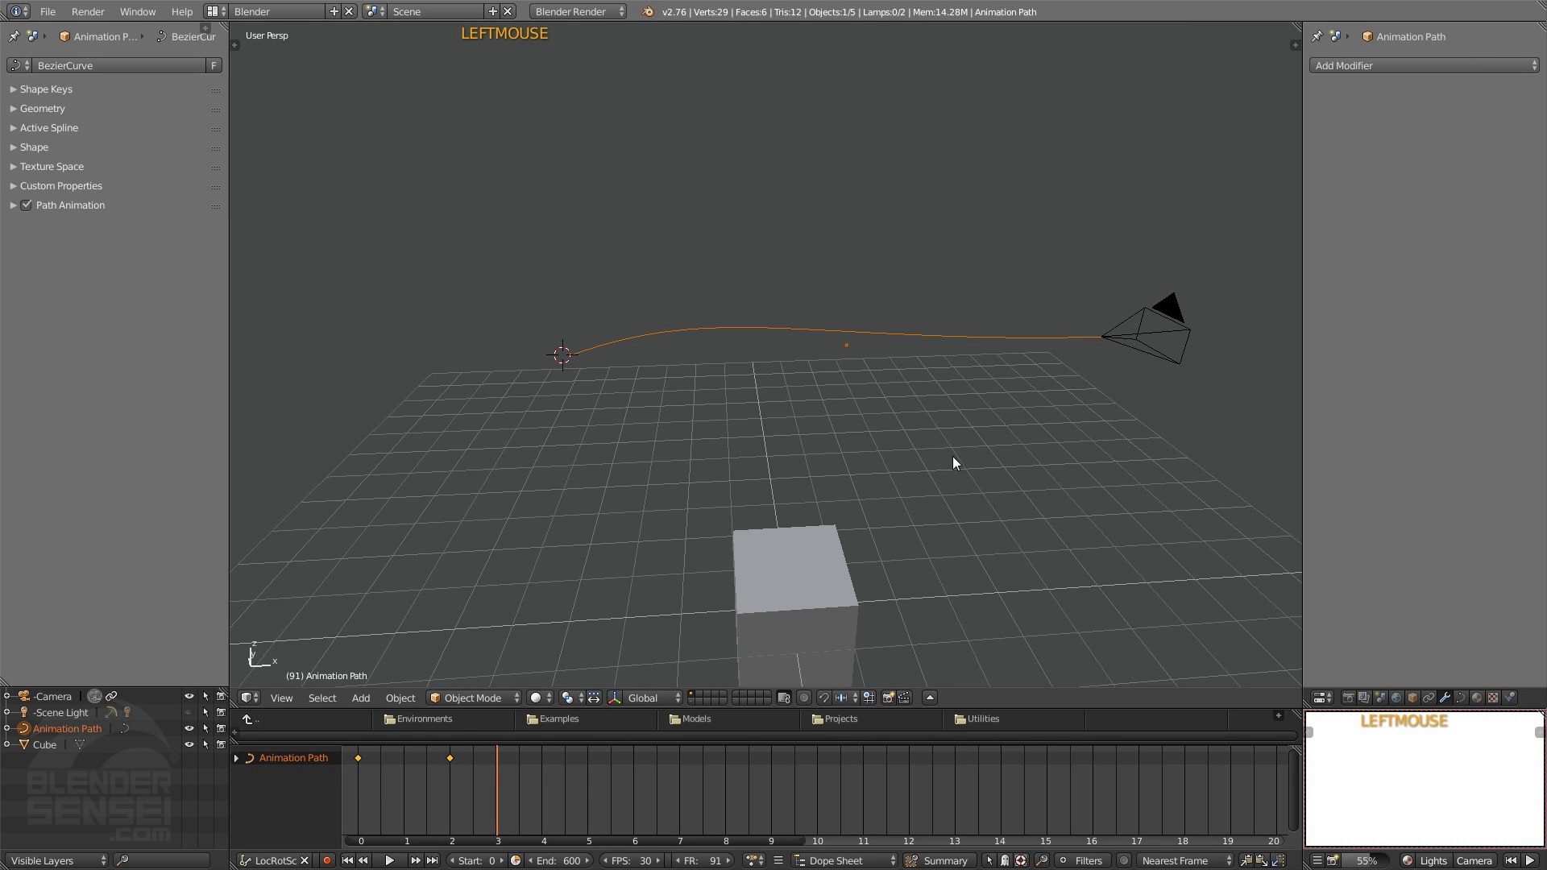
Step: Shift both path keyframes so the first sits at frame 90, and replay the animation from the start
mouse_move(501, 797)
right_mouse_down()
mouse_move(553, 795)
mouse_move(497, 795)
right_mouse_up()
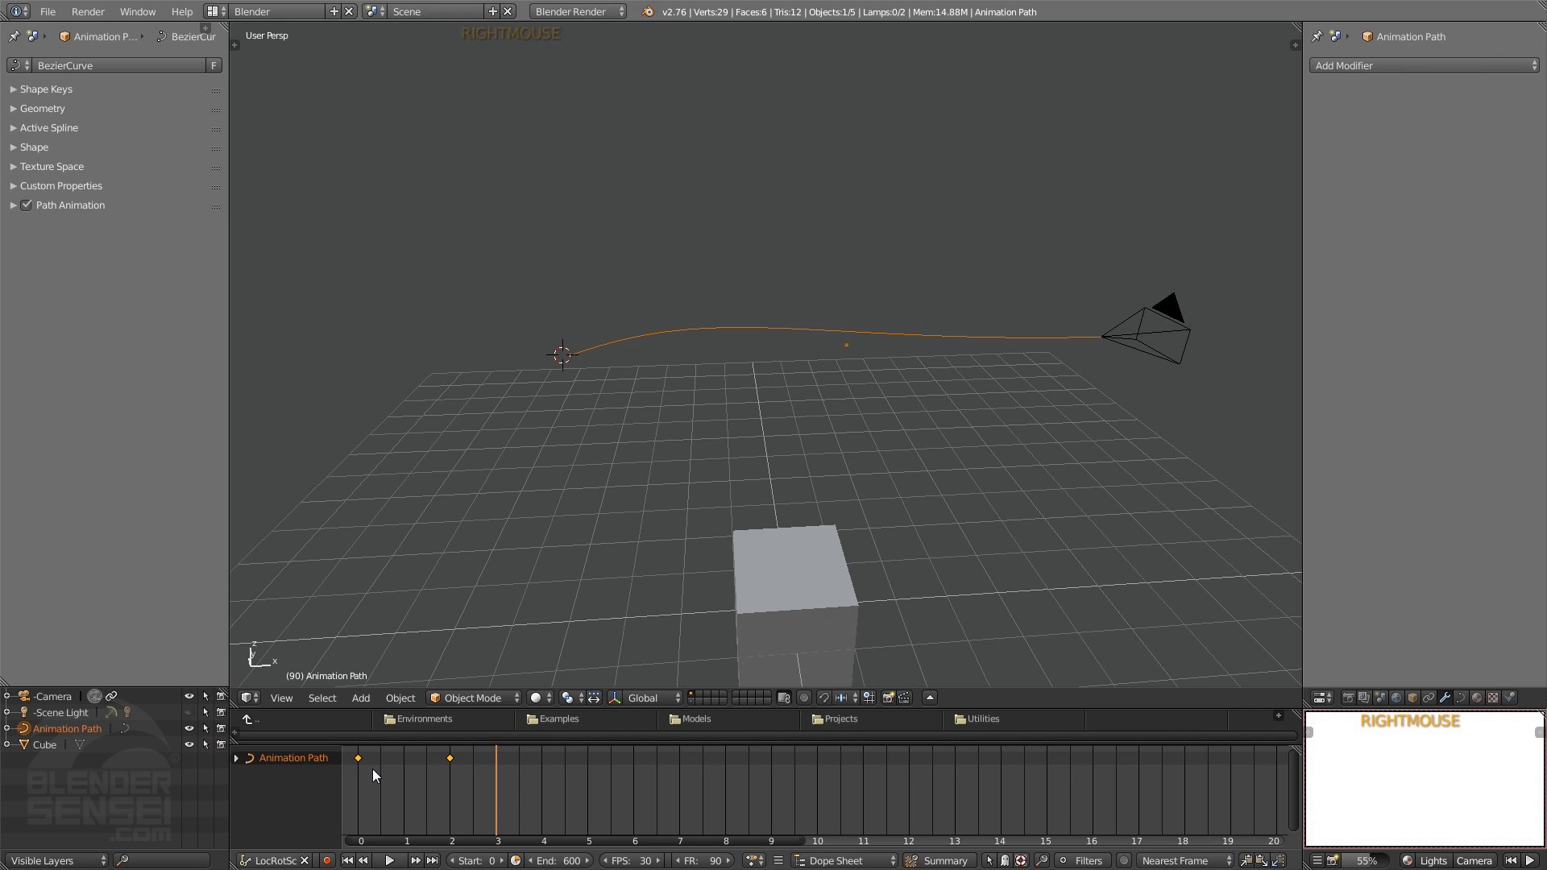
key("g")
left_click(516, 771)
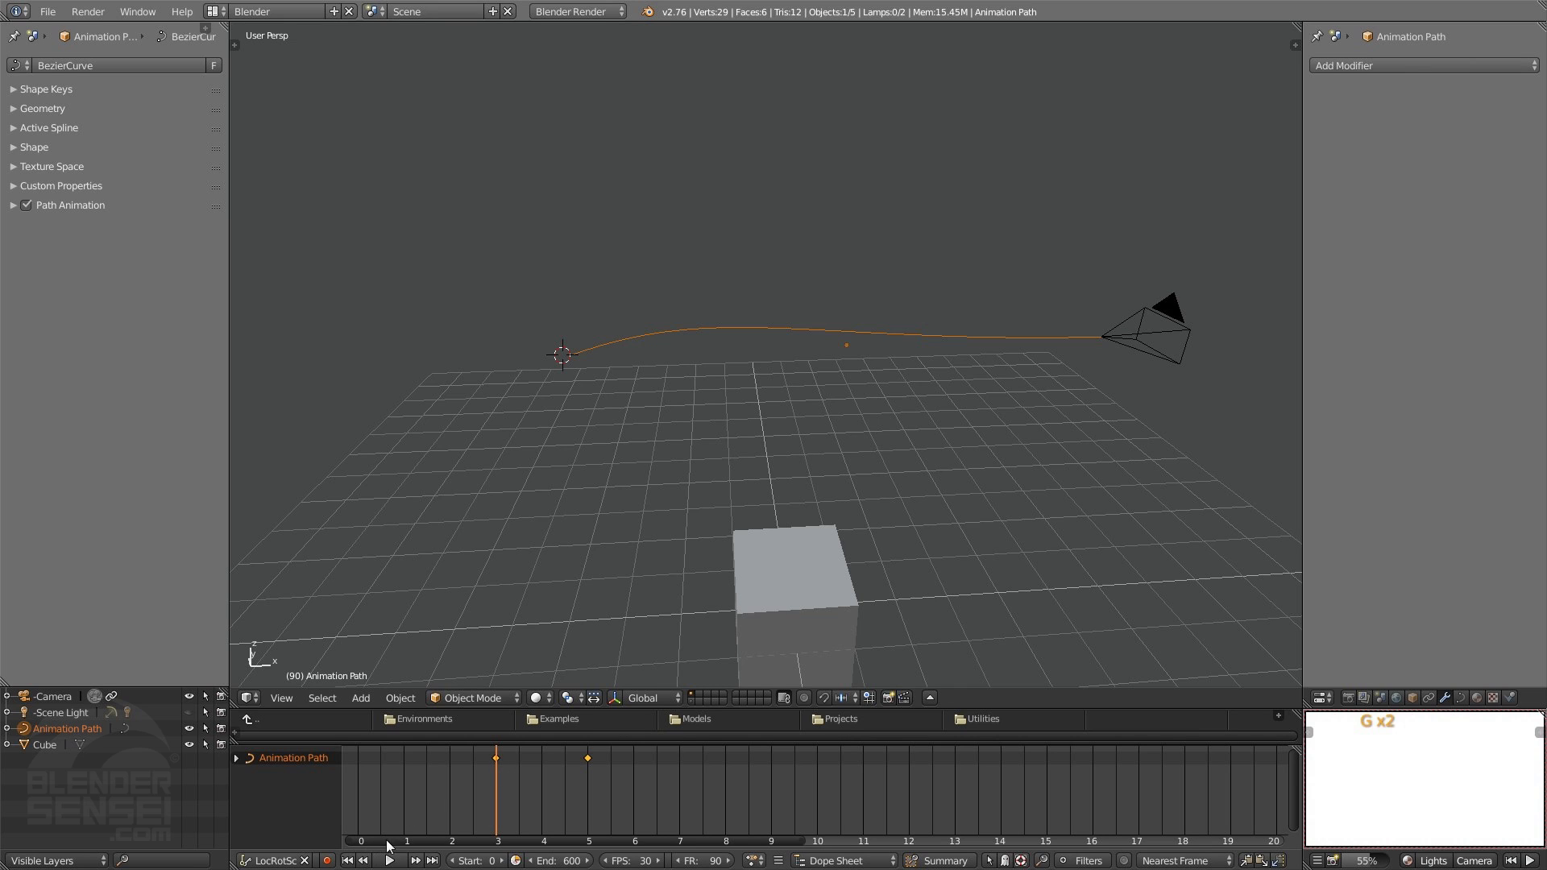
left_click(347, 860)
left_click(390, 861)
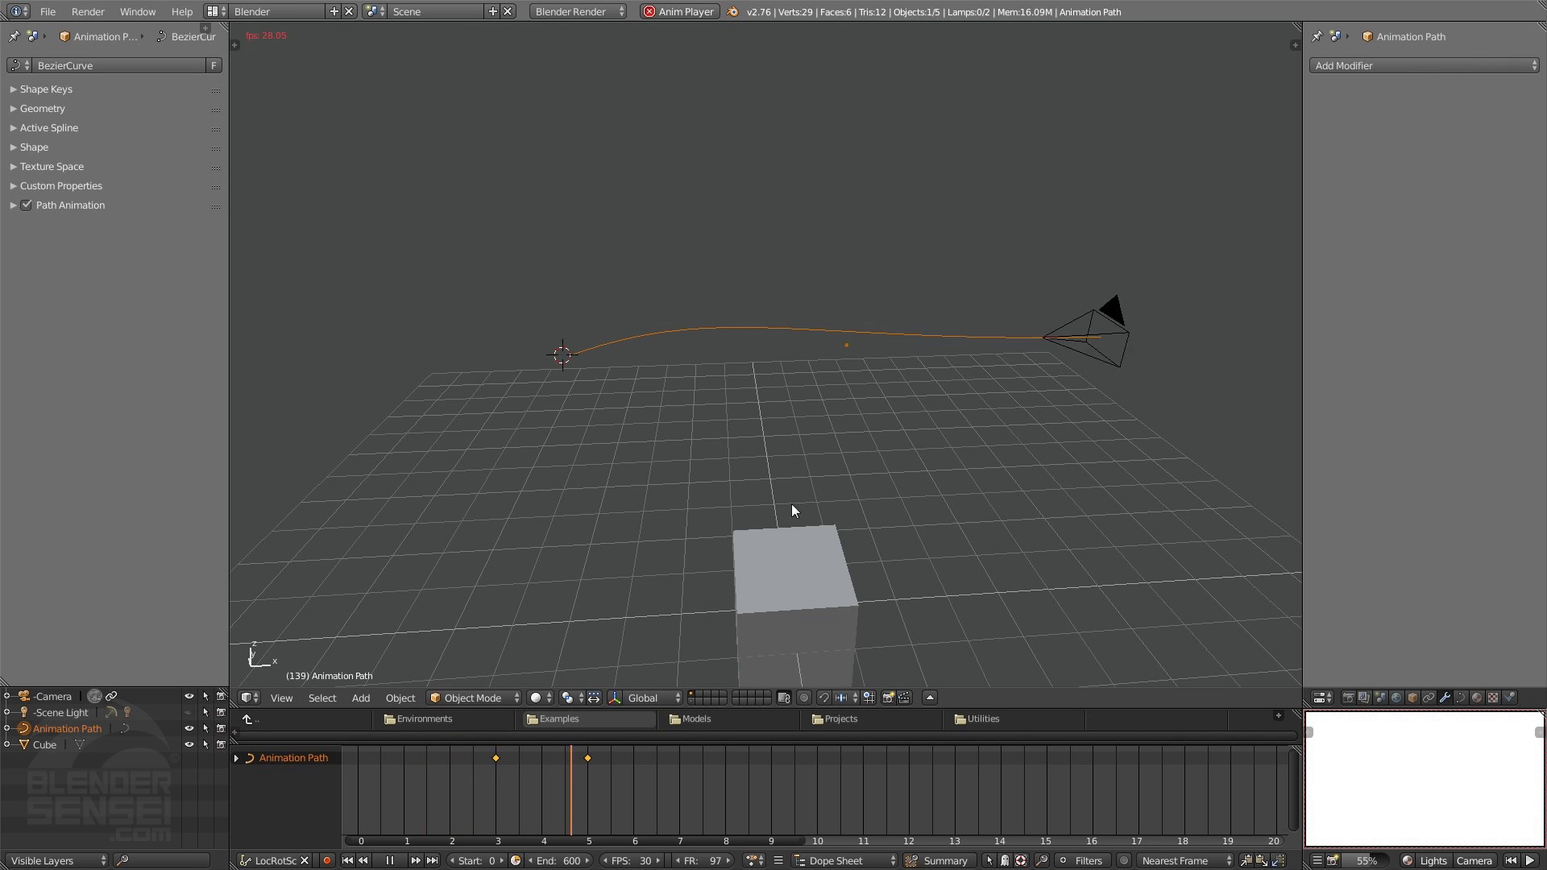
left_click(387, 859)
Step: Add a Bezier circle curve above the existing camera path and scale it up to several times its size
middle_click_drag(829, 302, 1081, 417)
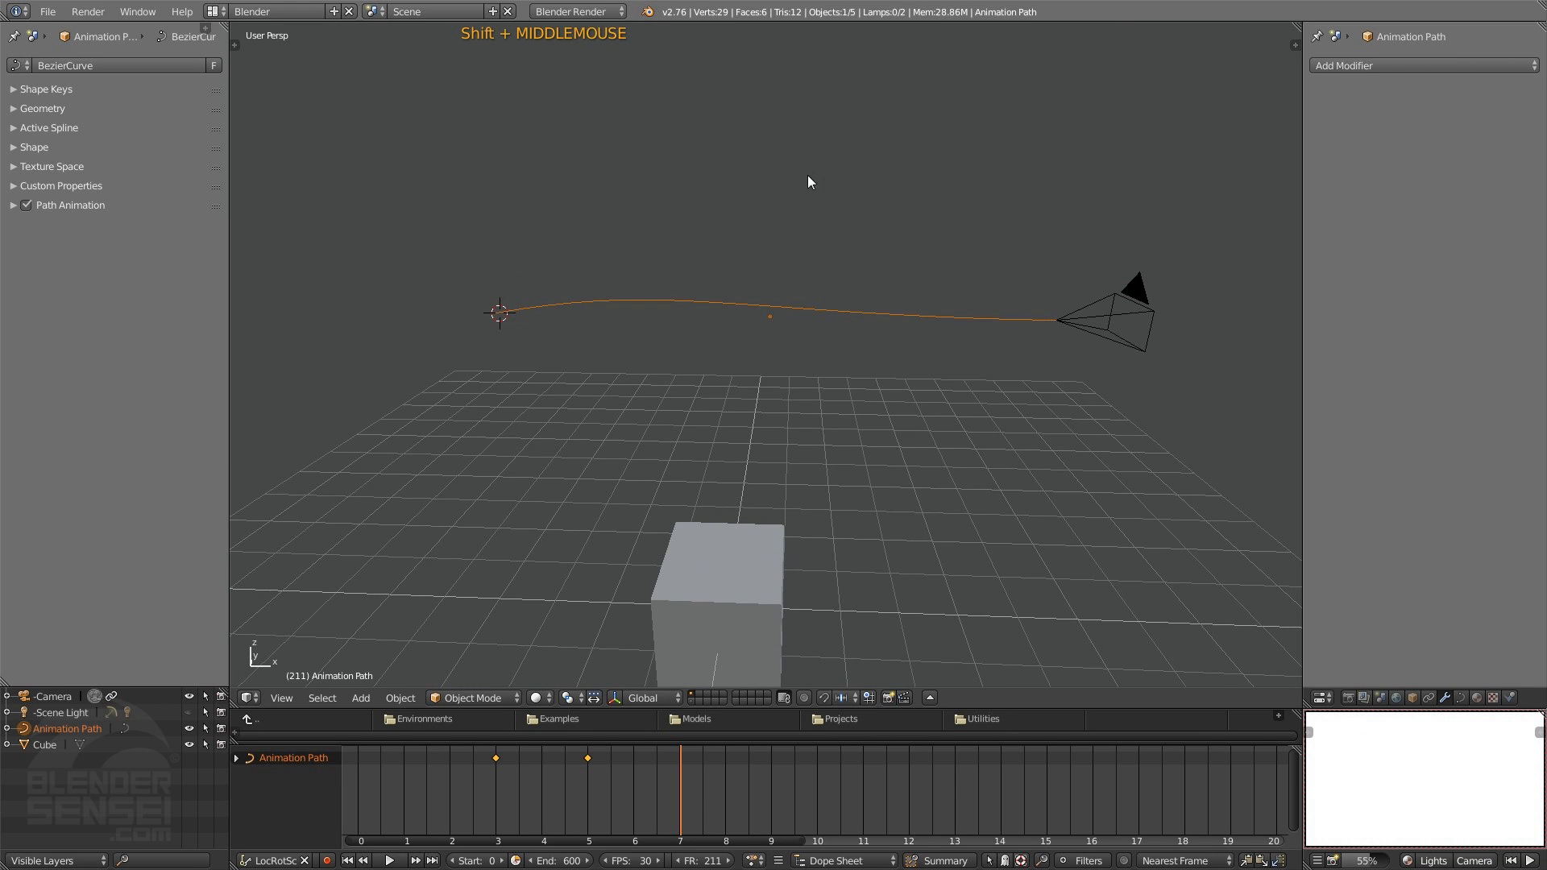
middle_click_drag(849, 311, 863, 331, "shift")
key("shift+a")
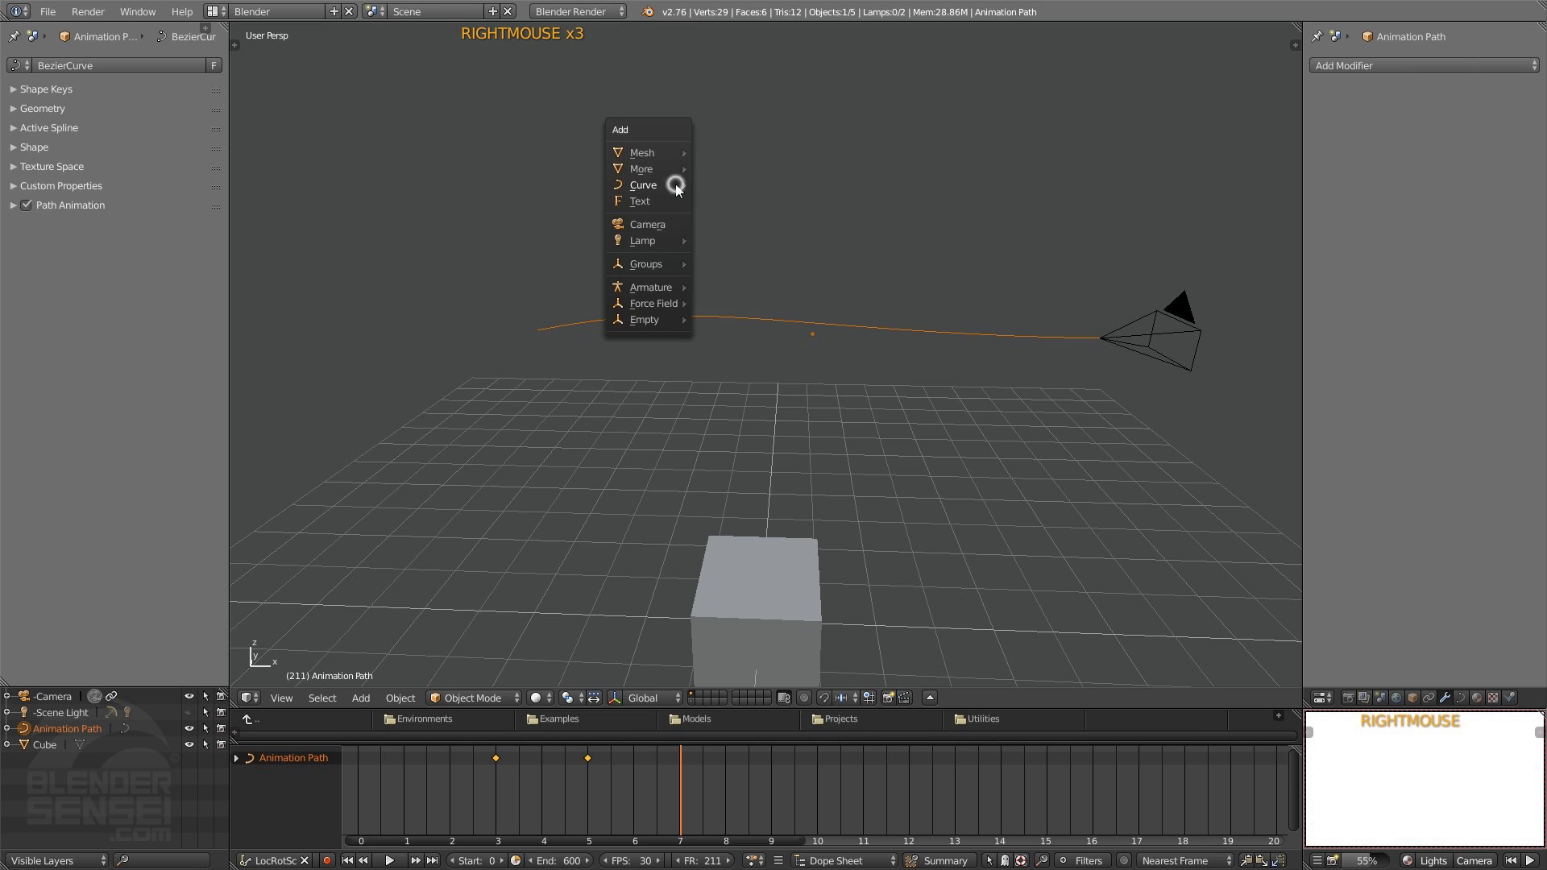
mouse_move(675, 186)
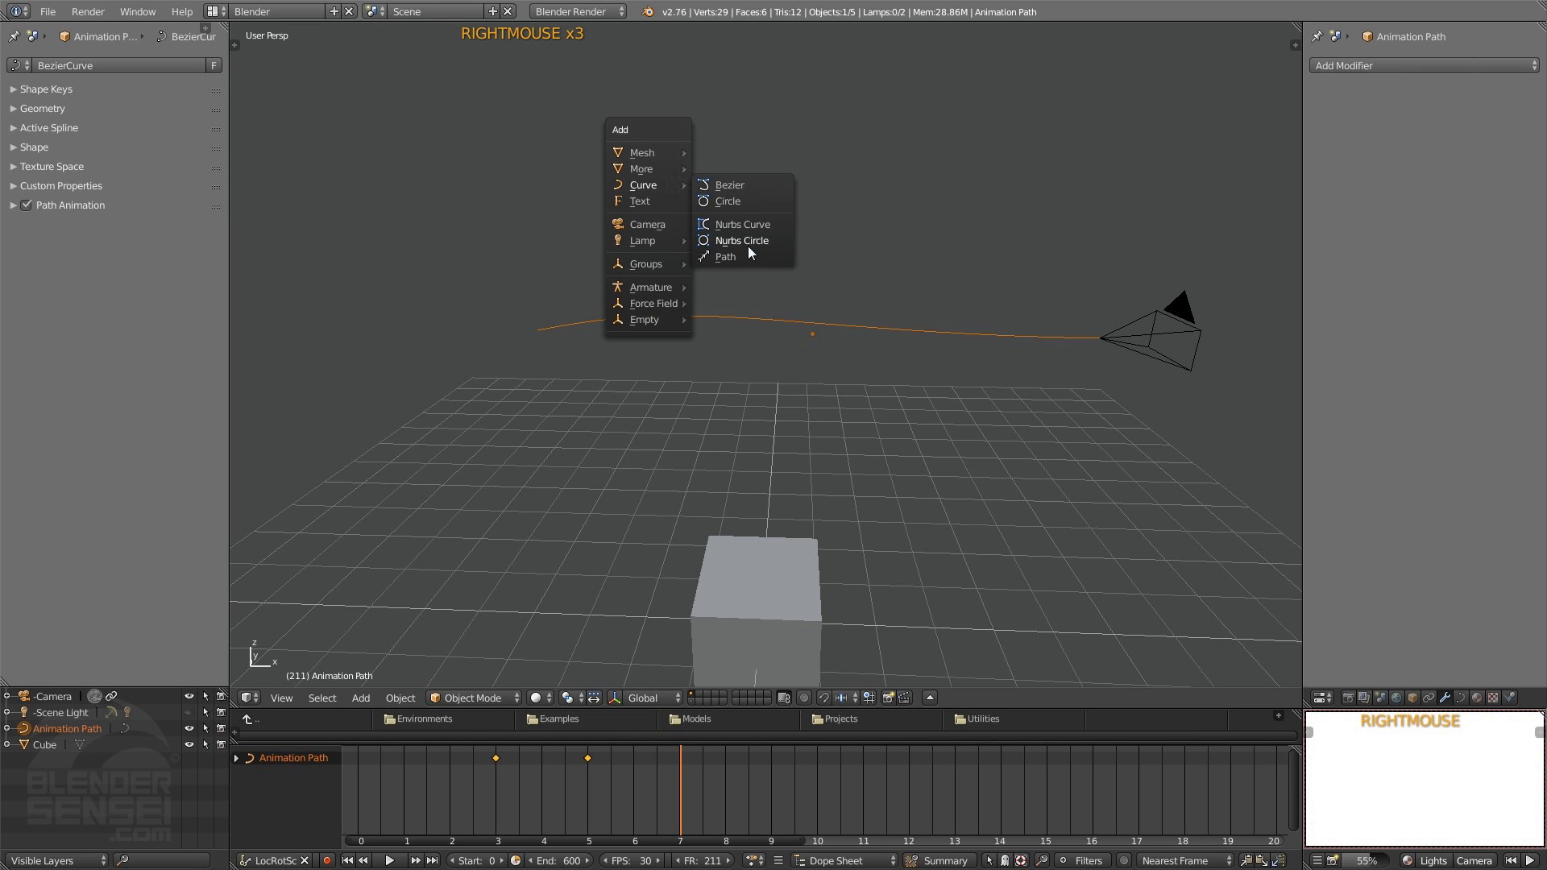
left_click(743, 203)
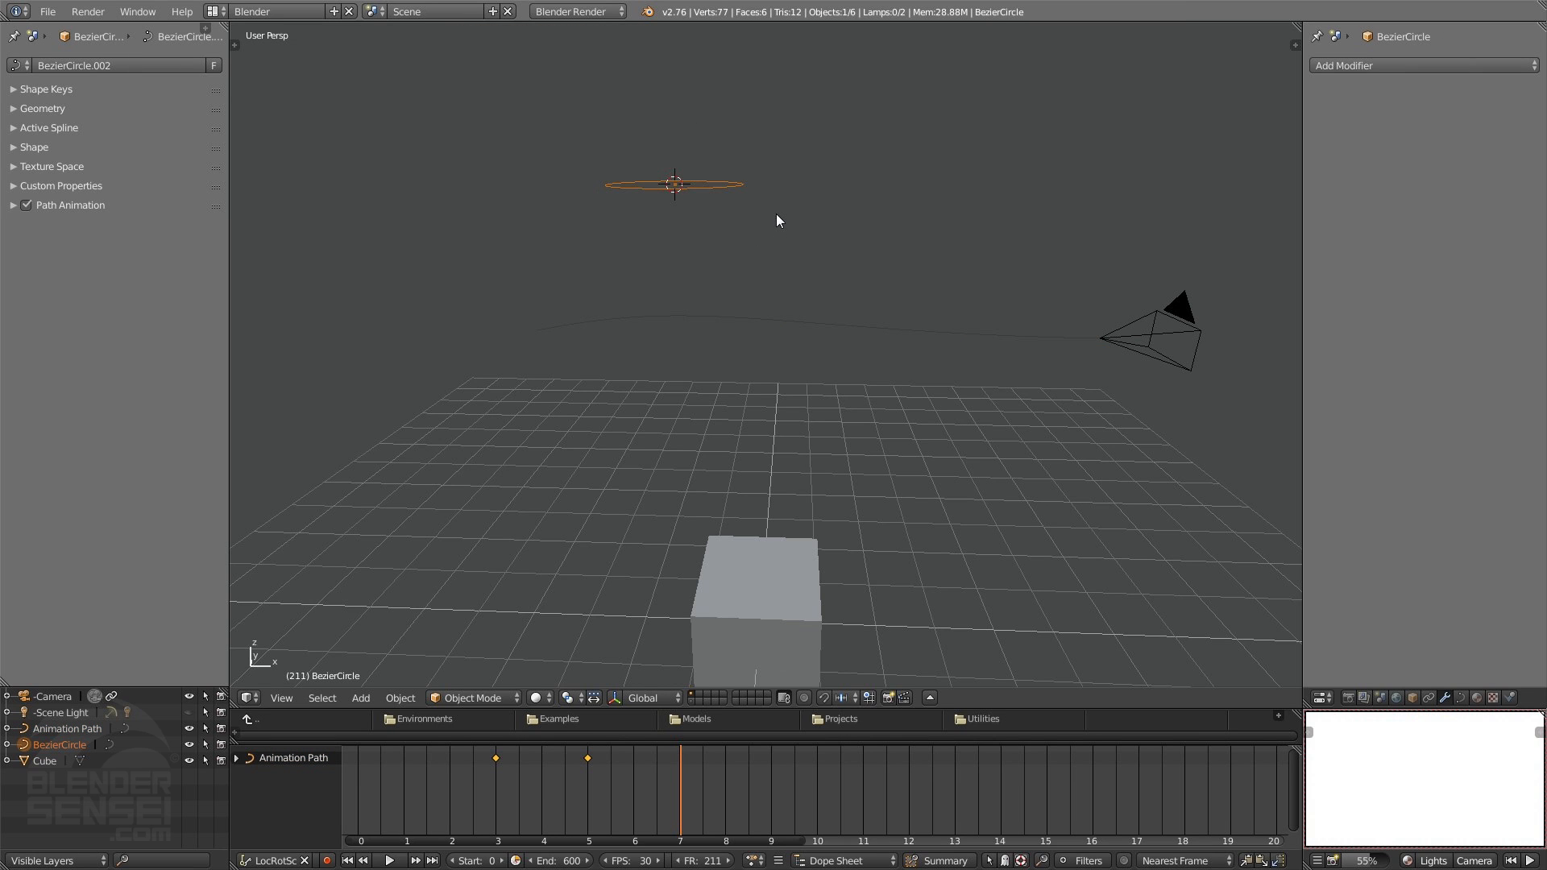
key("s")
left_click(918, 373)
middle_click_drag(918, 373, 739, 294, "shift")
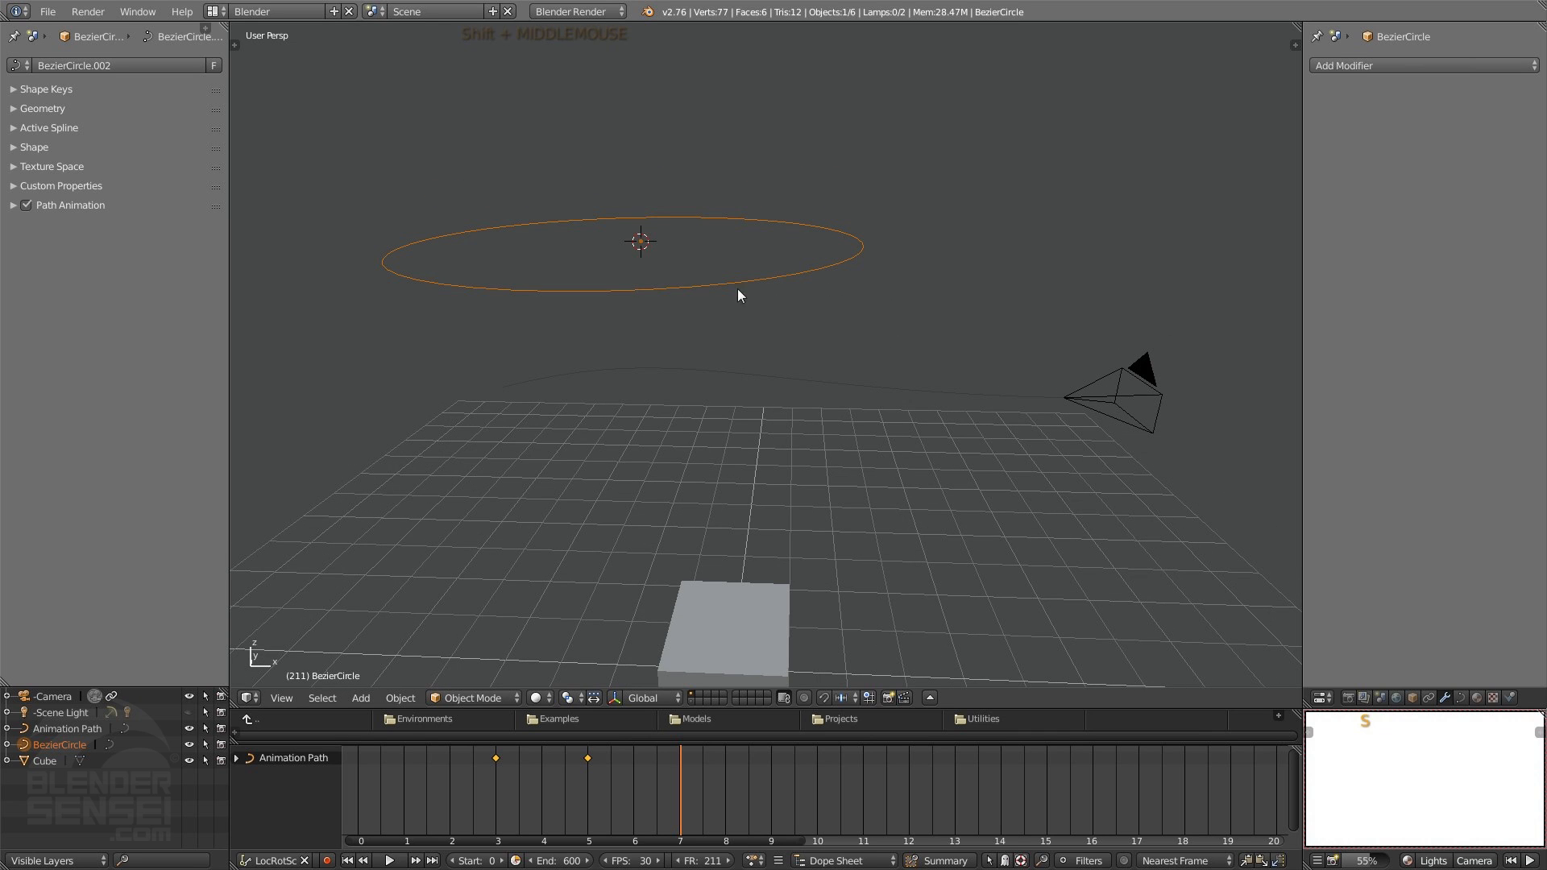
Step: Make the camera follow the enlarged circle curve
left_click(1475, 861)
left_click(1440, 747)
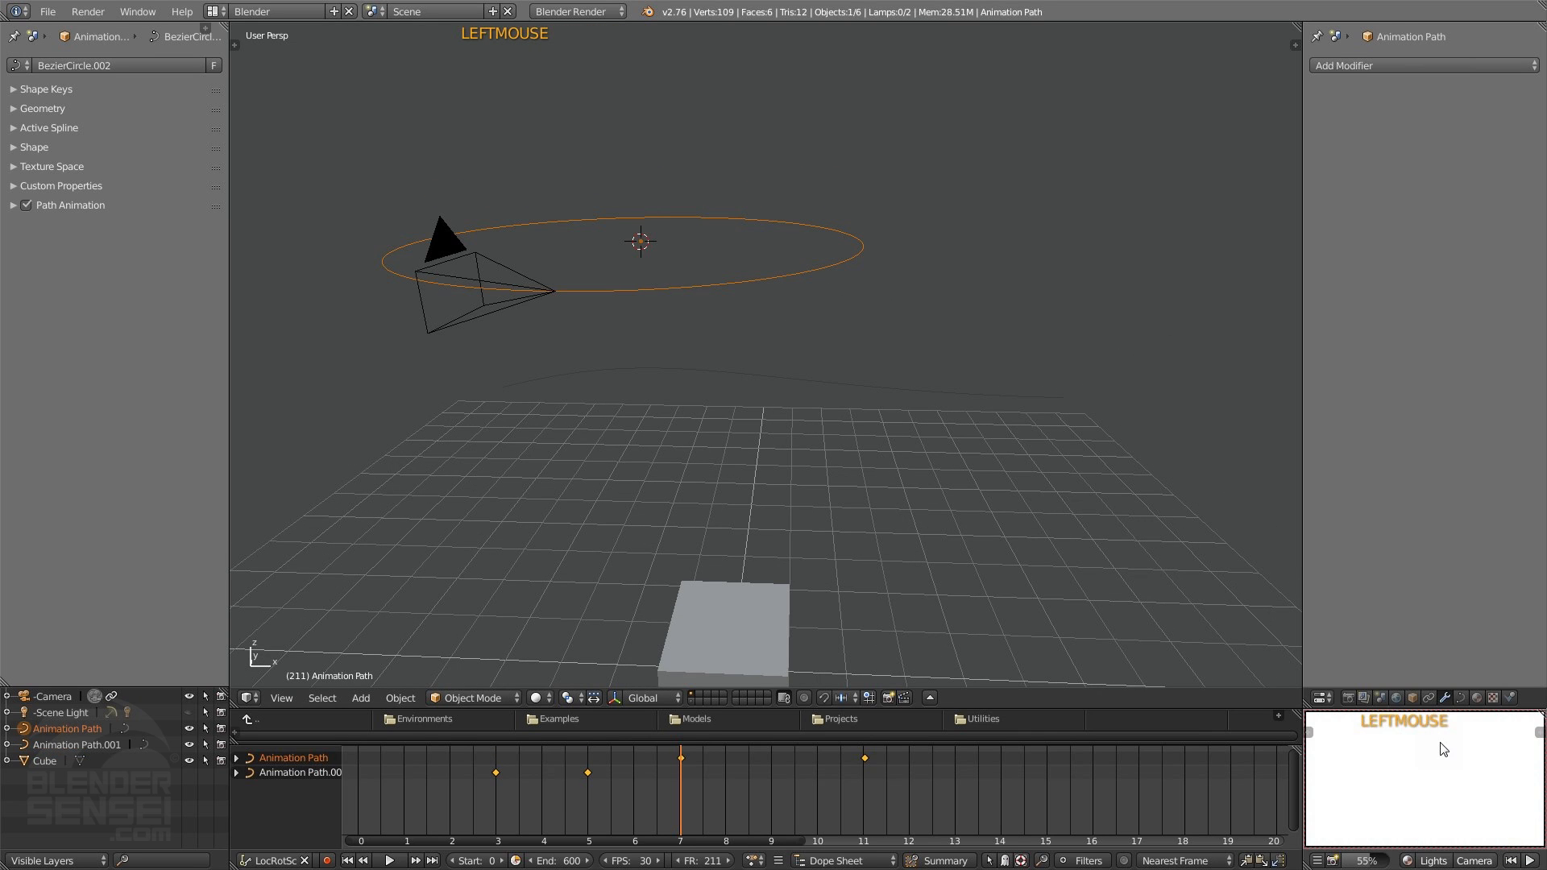
middle_click_drag(695, 356, 823, 408, "shift")
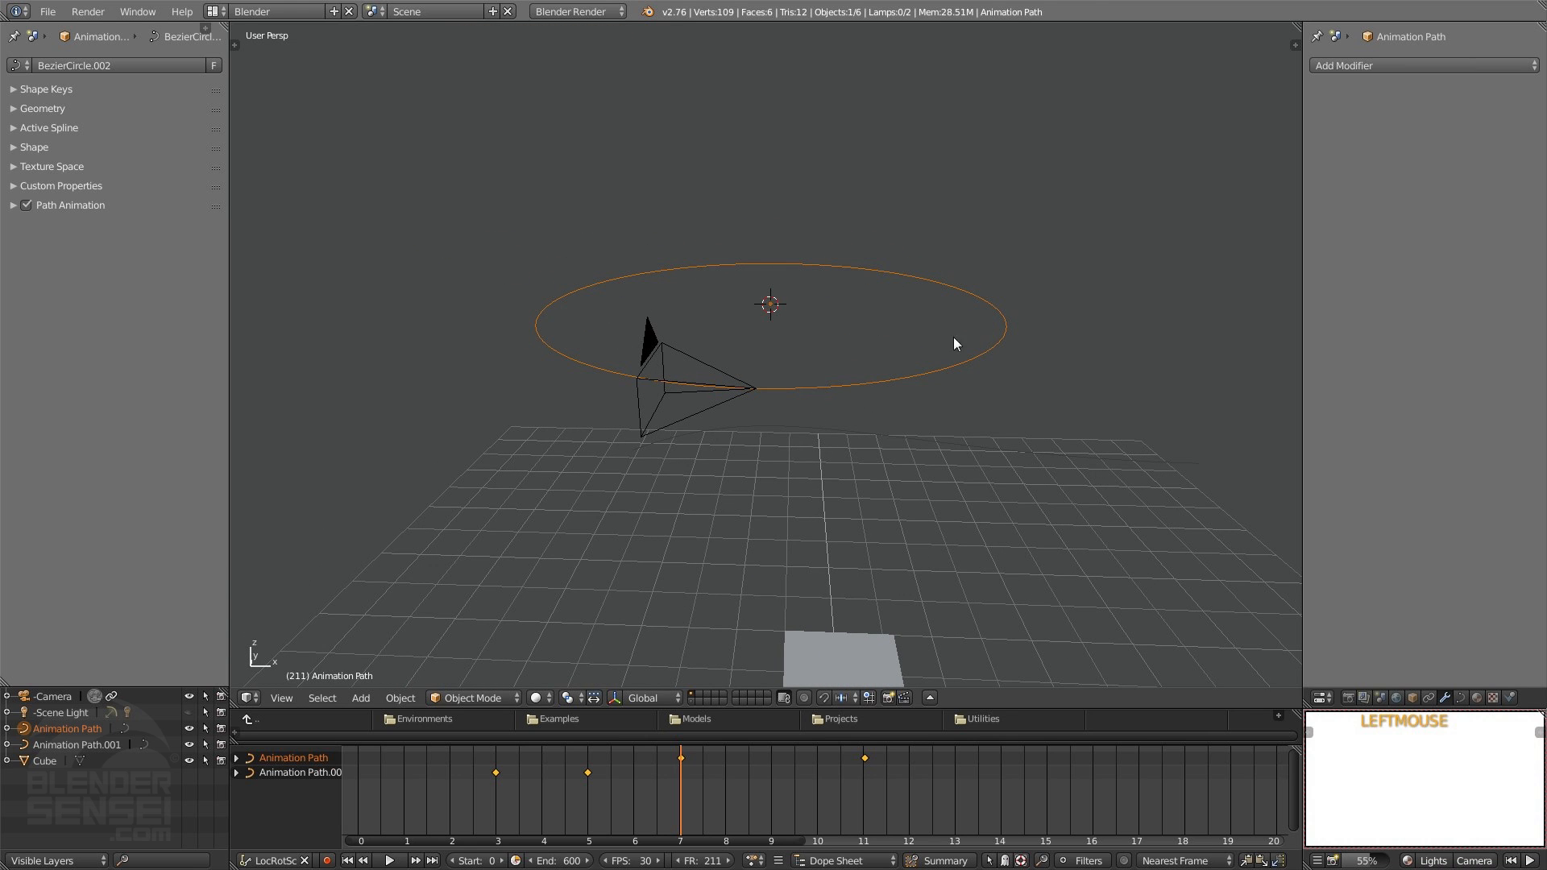
middle_click_drag(910, 340, 905, 350)
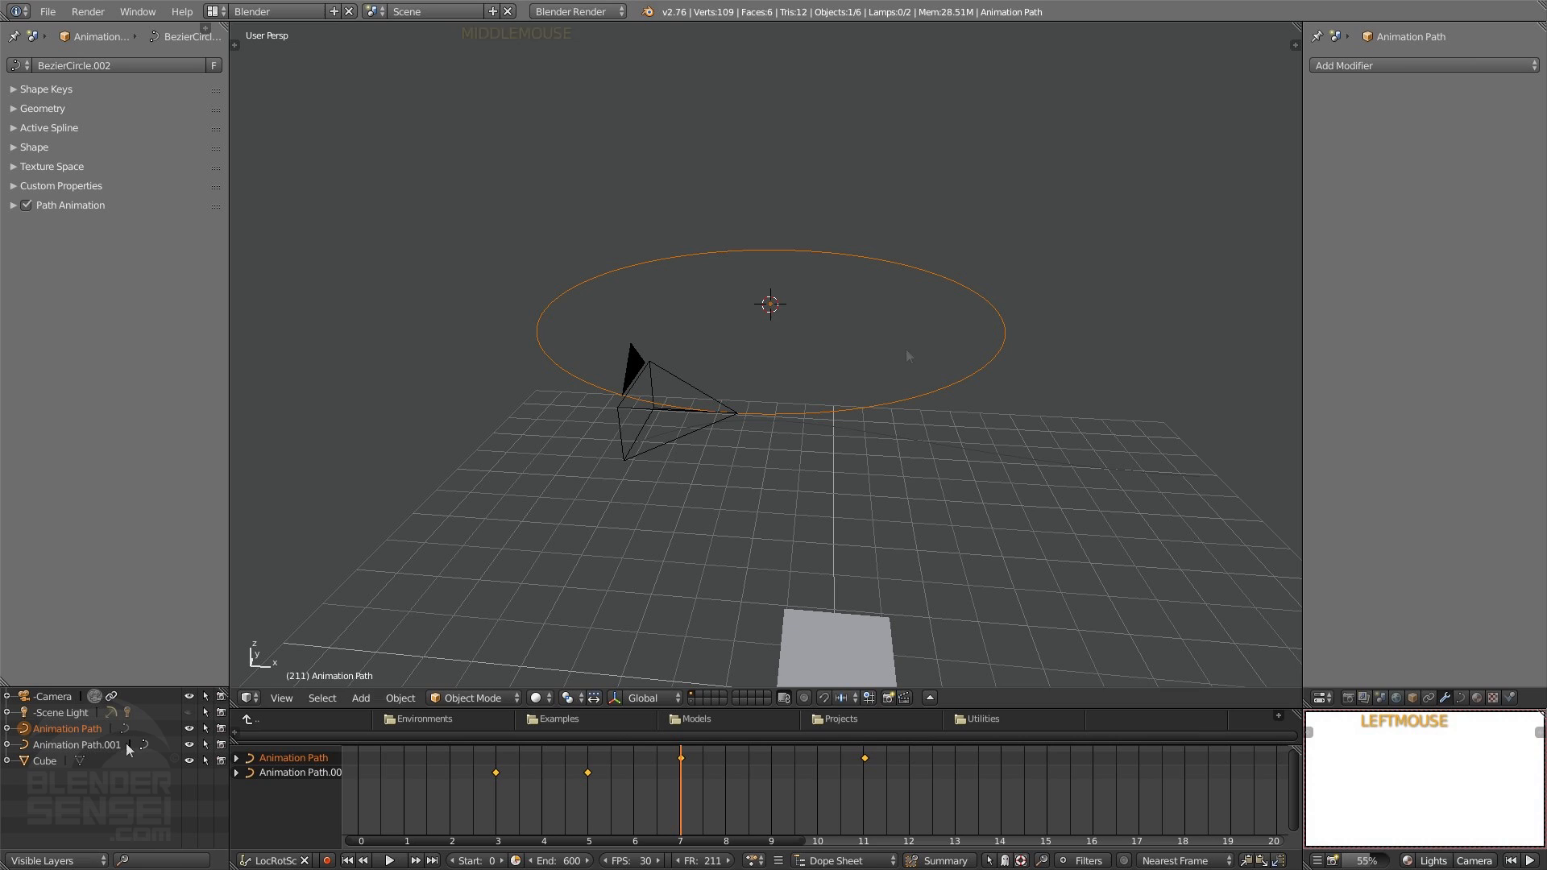
Step: Rename the new circle's path object as Animation Circle Path
double_click(75, 731)
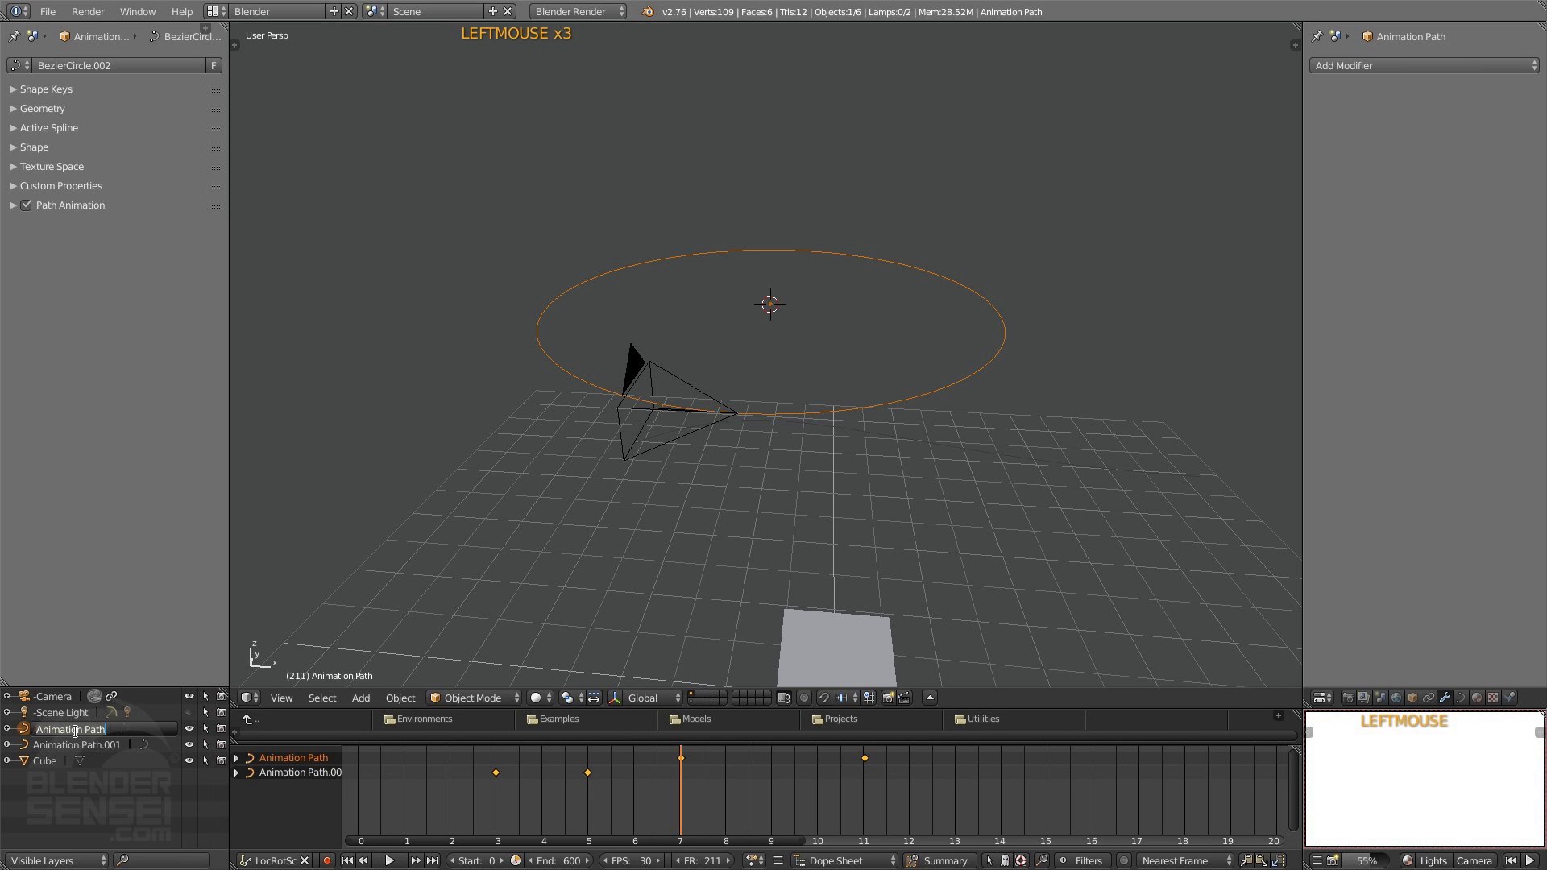
key("Left")
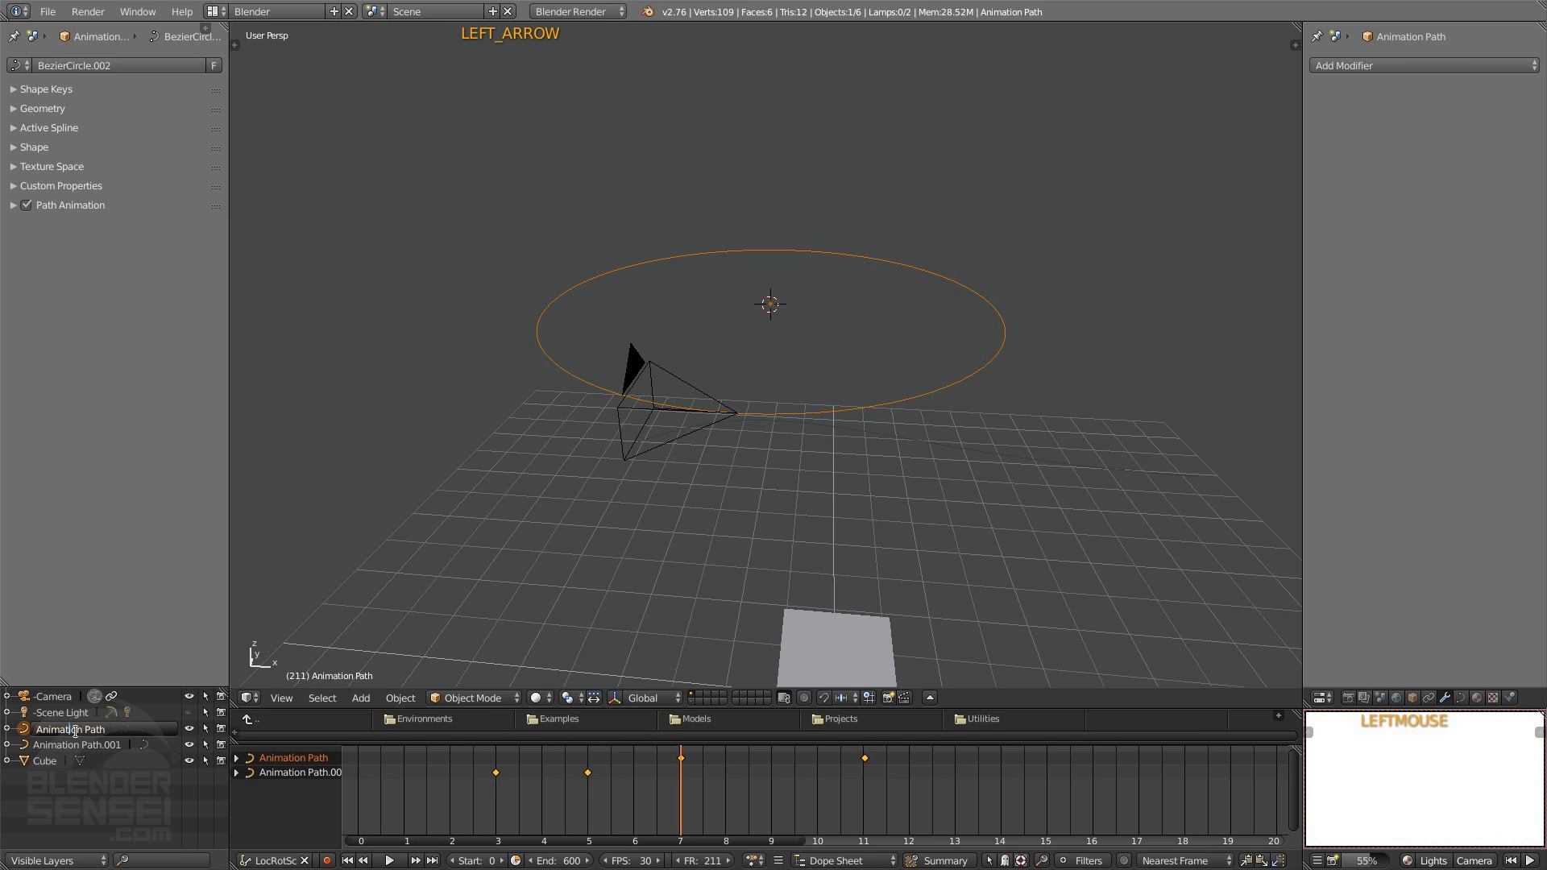
key("Right")
key("Right")
type("Circle")
key("Return")
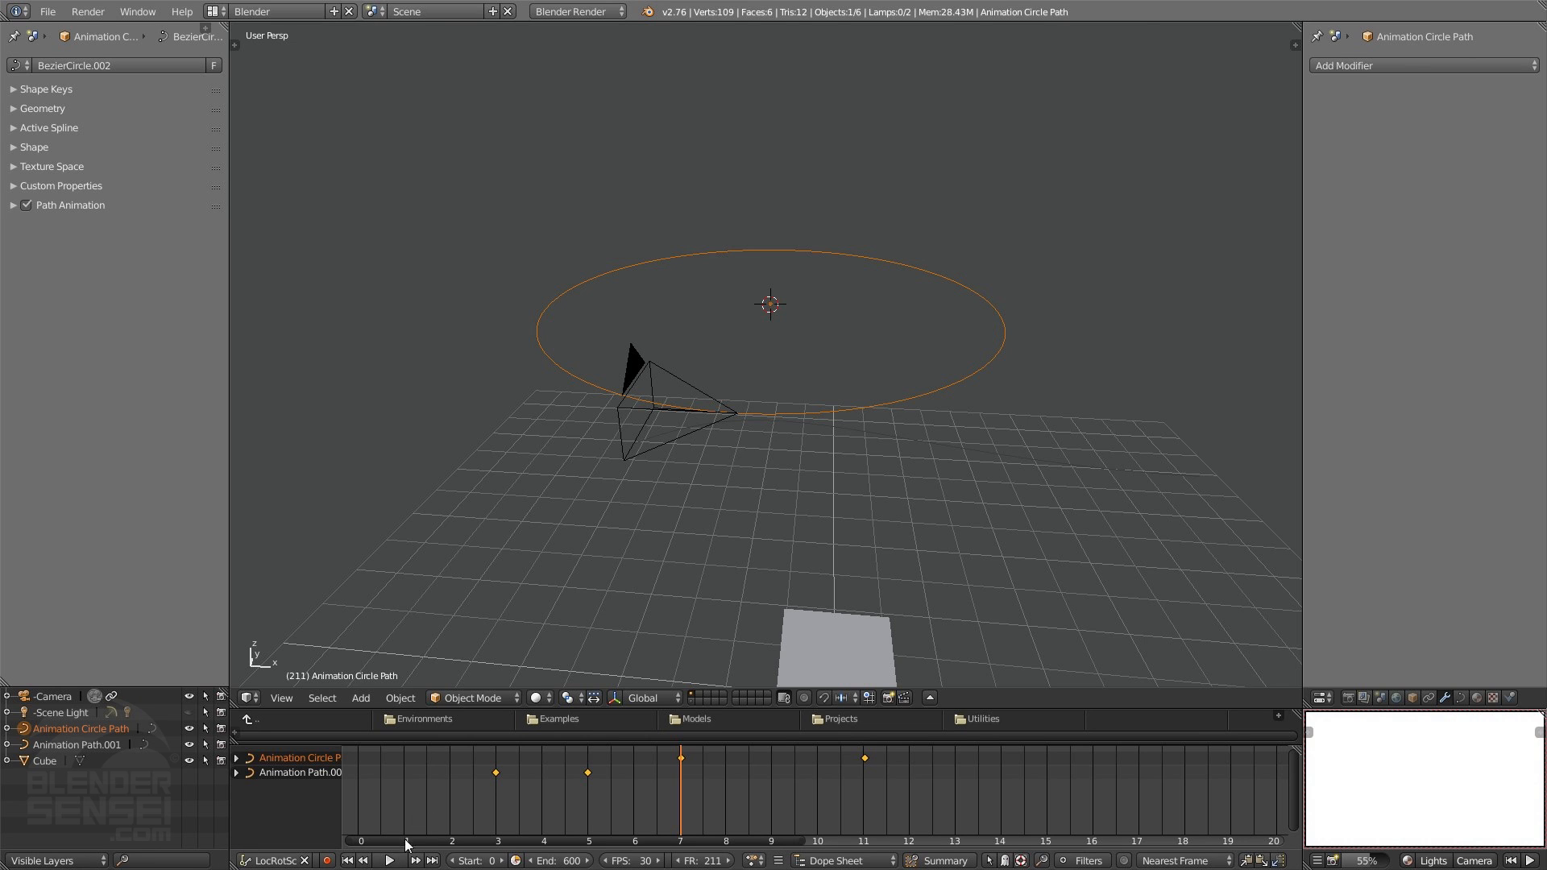
Step: Play the animation briefly from the current frame and reset the camera's path
left_click(390, 860)
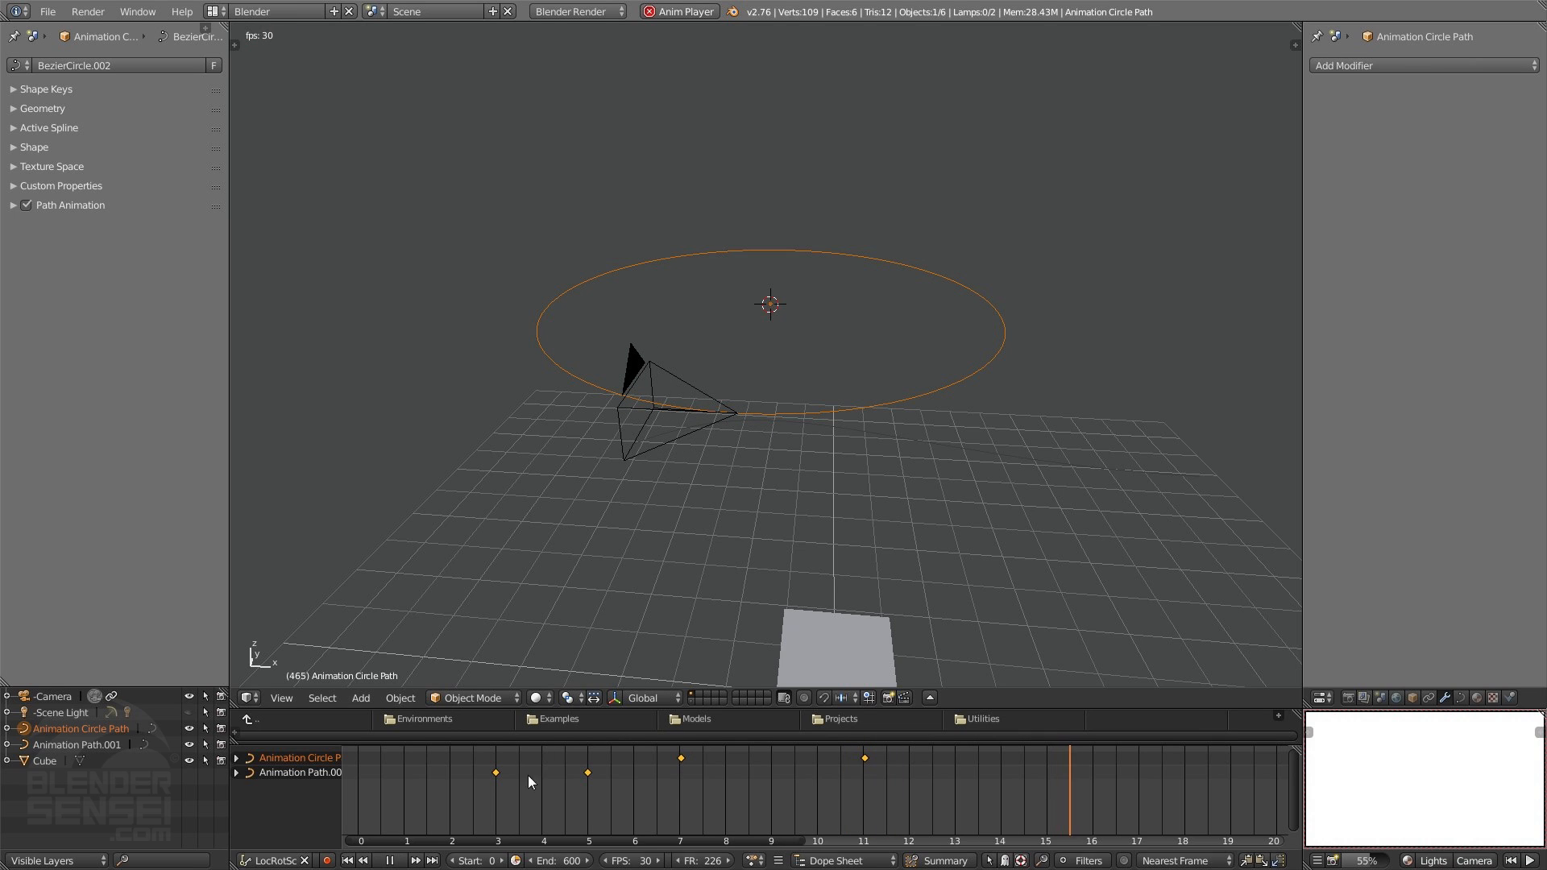
left_click(389, 860)
left_click(1475, 862)
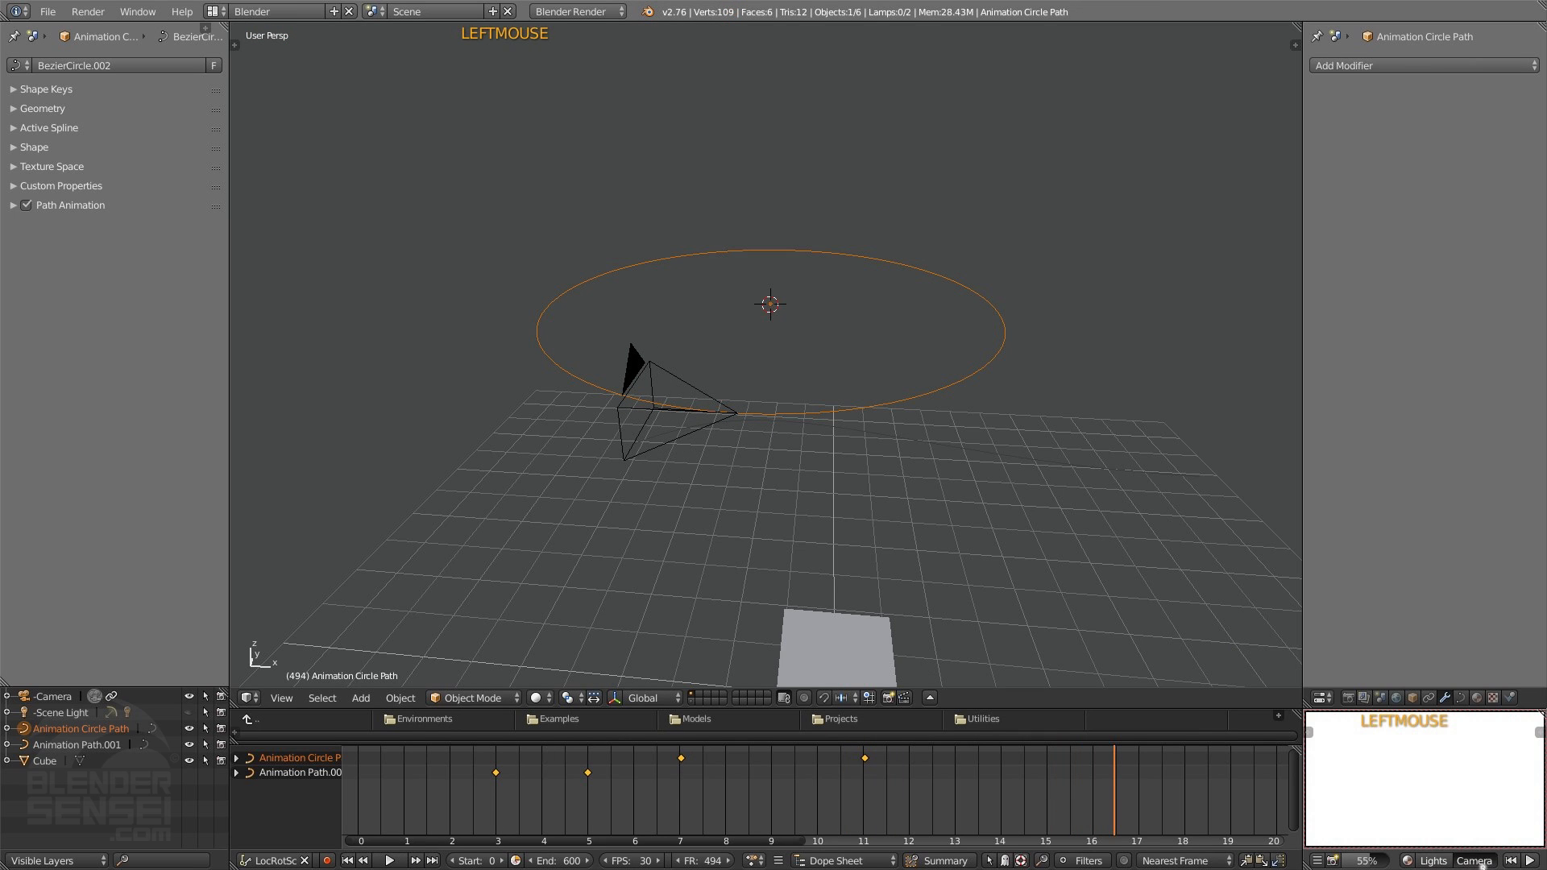
left_click(1421, 811)
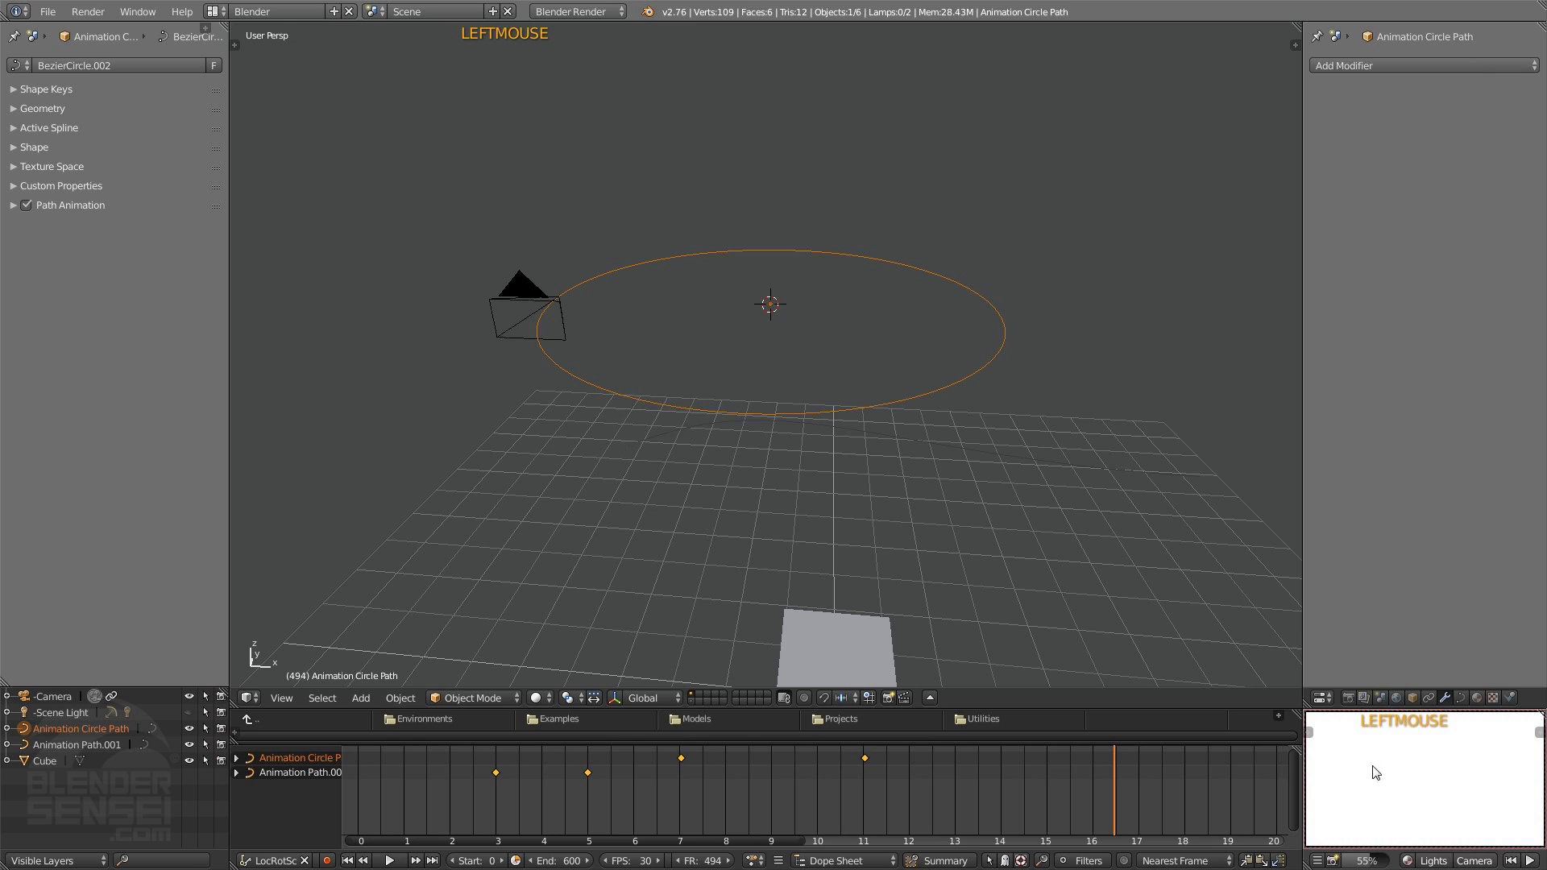
Step: Play the camera's circular move from the circle path's first keyframe at frame 211
right_click_drag(732, 772, 688, 765)
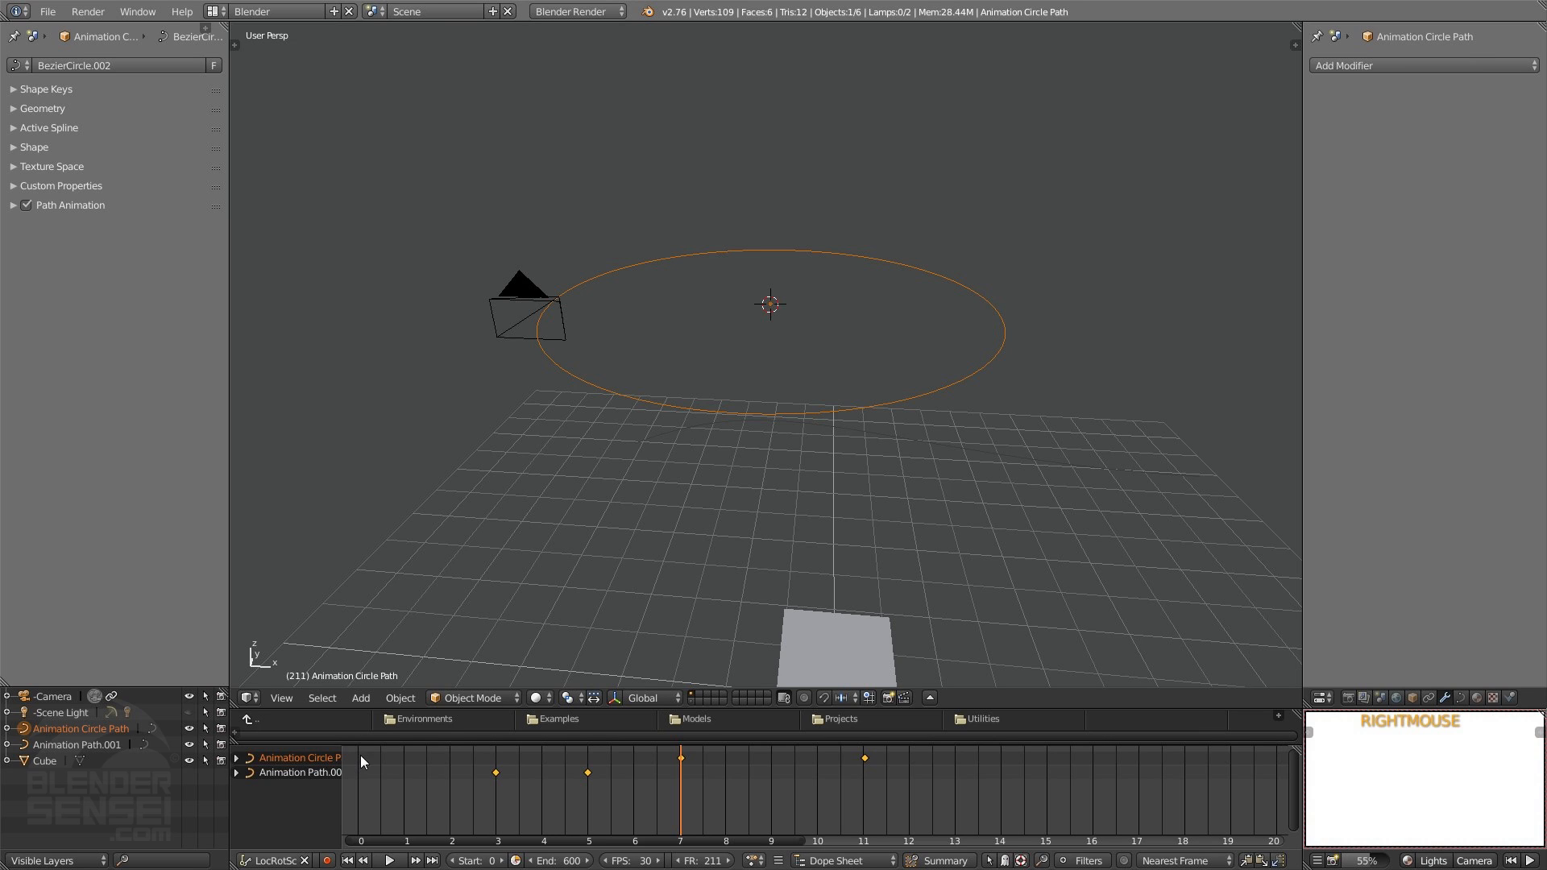
left_click(389, 861)
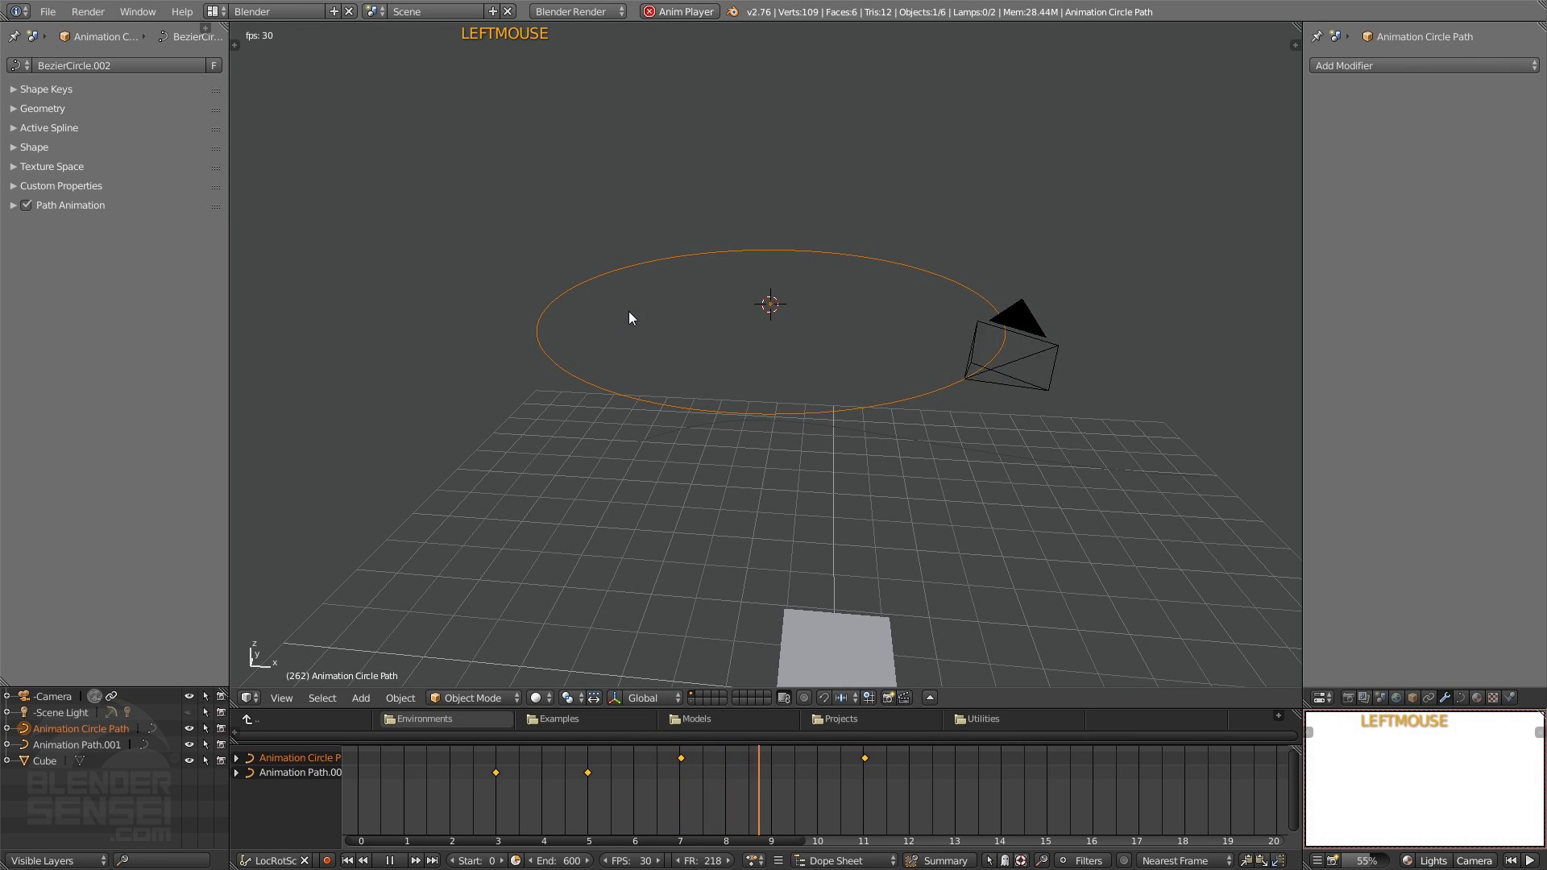
left_click(389, 860)
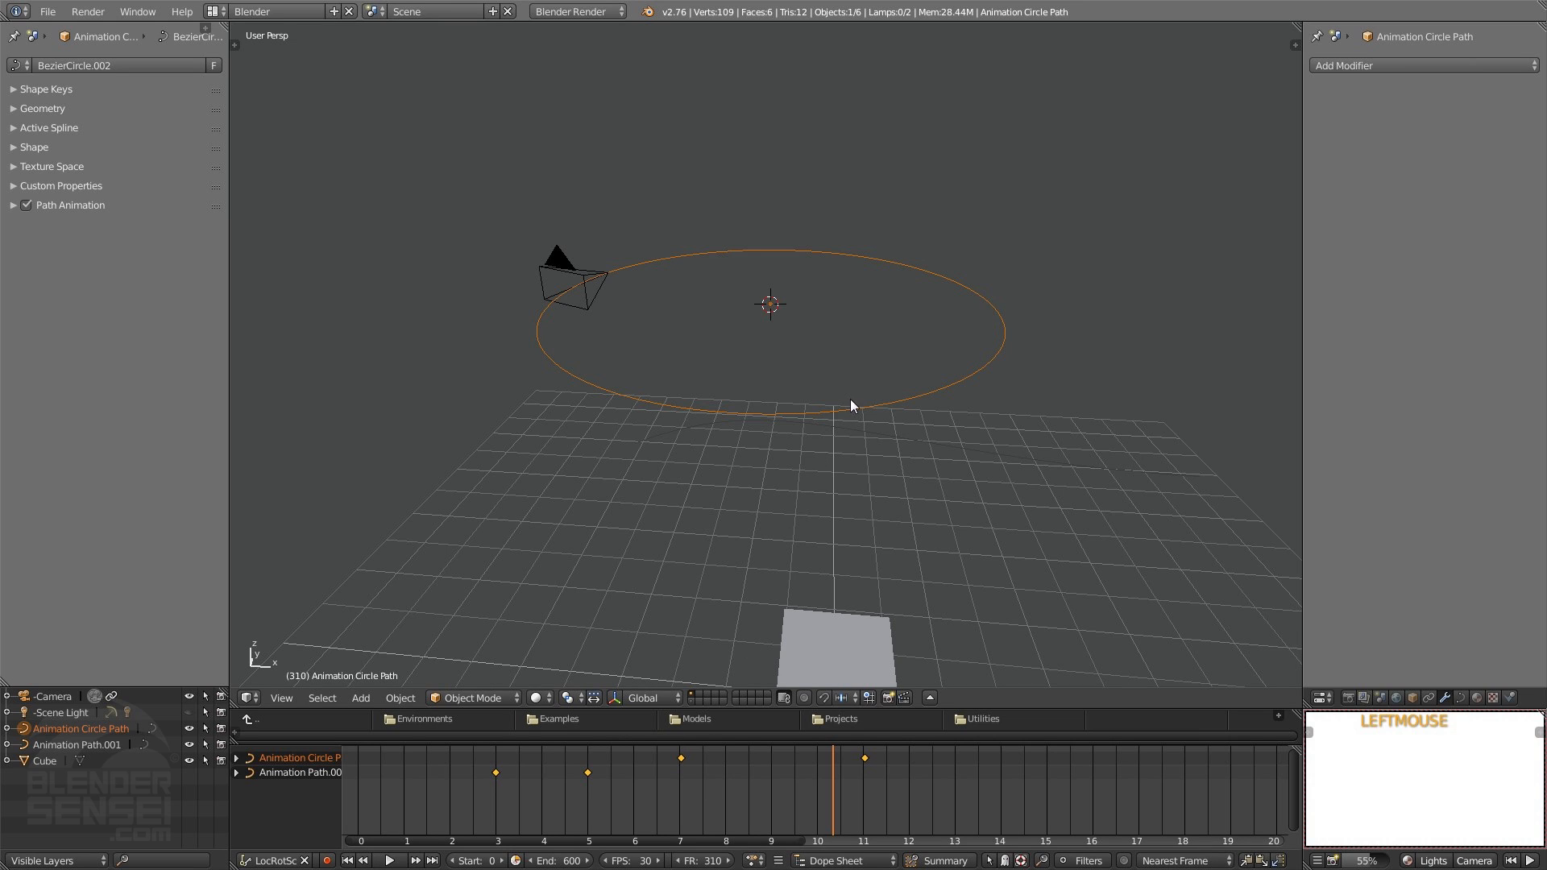
Step: Apply Follow Path to the circle path again, and check the camera at its keyframes on frames 211 and 331
left_click(1475, 861)
left_click(1454, 745)
right_click(684, 762)
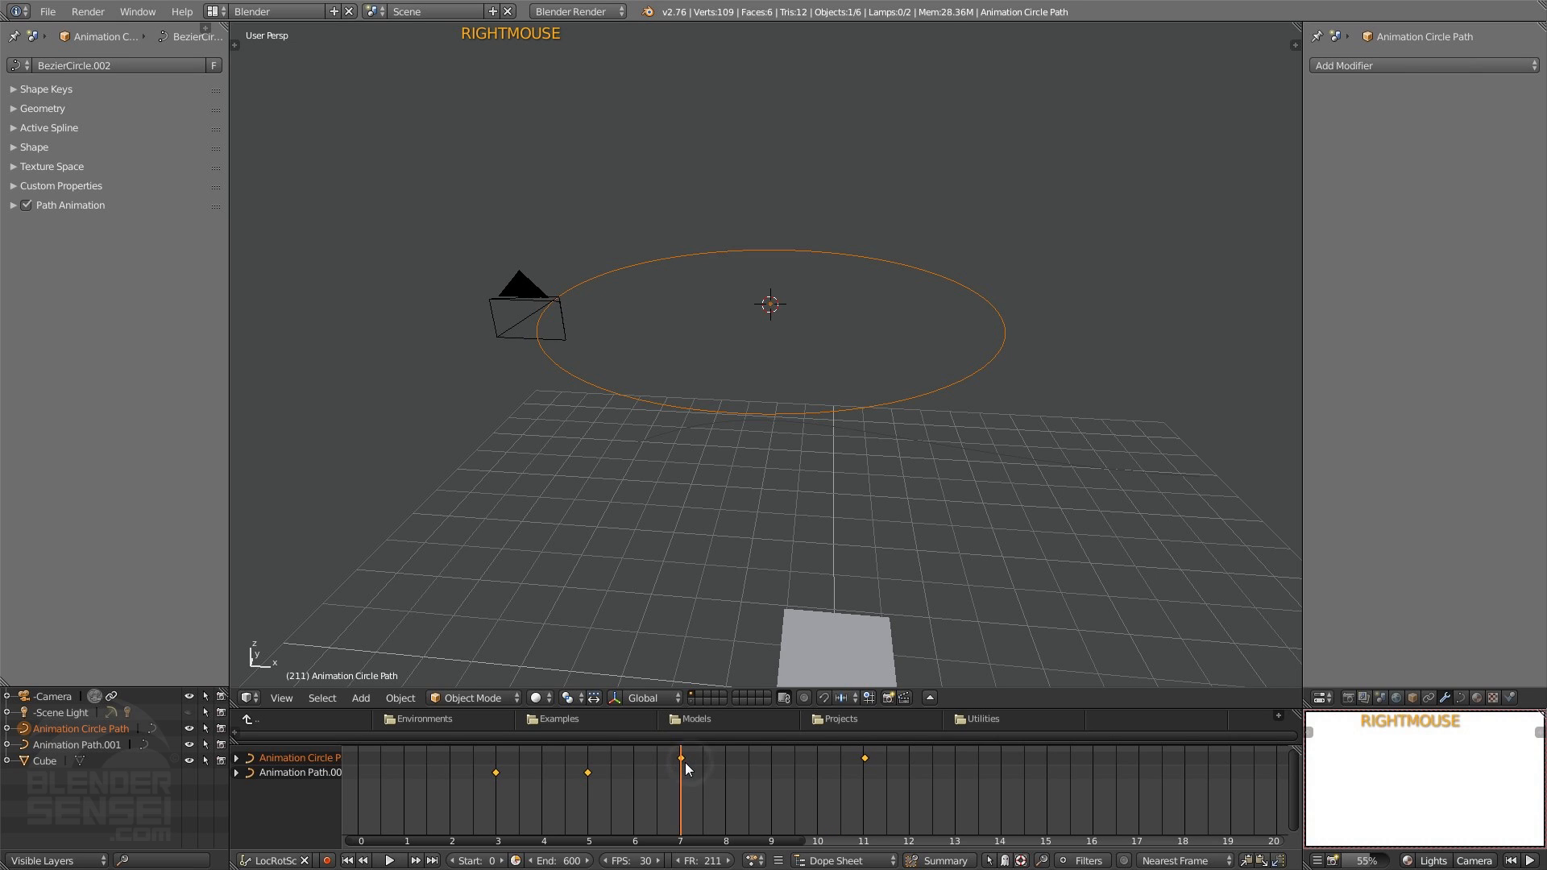
right_click(856, 789)
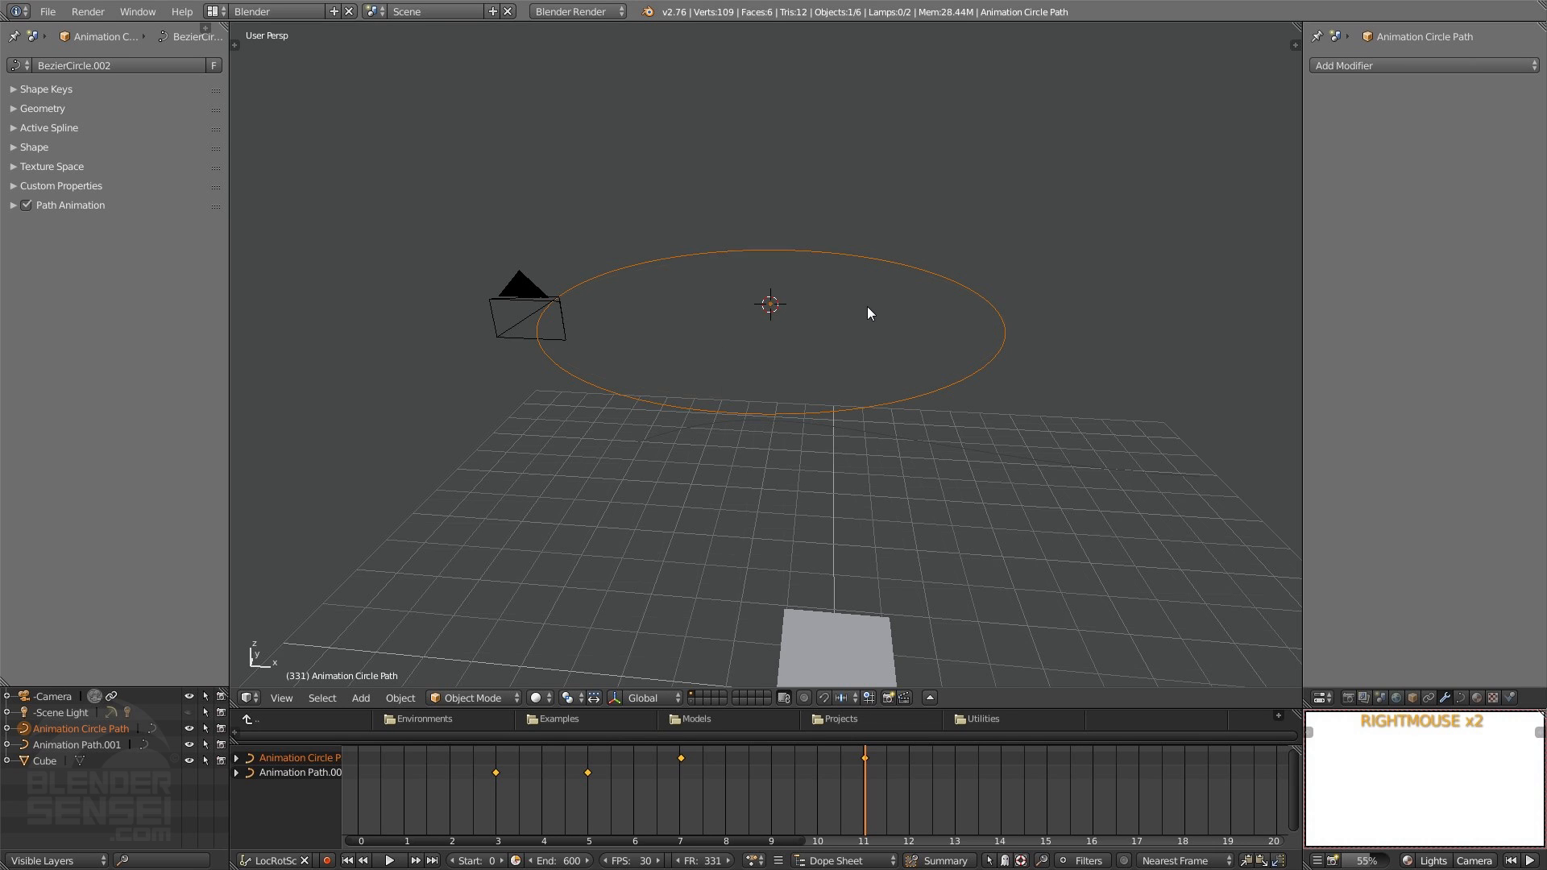
middle_click_drag(870, 313, 830, 537)
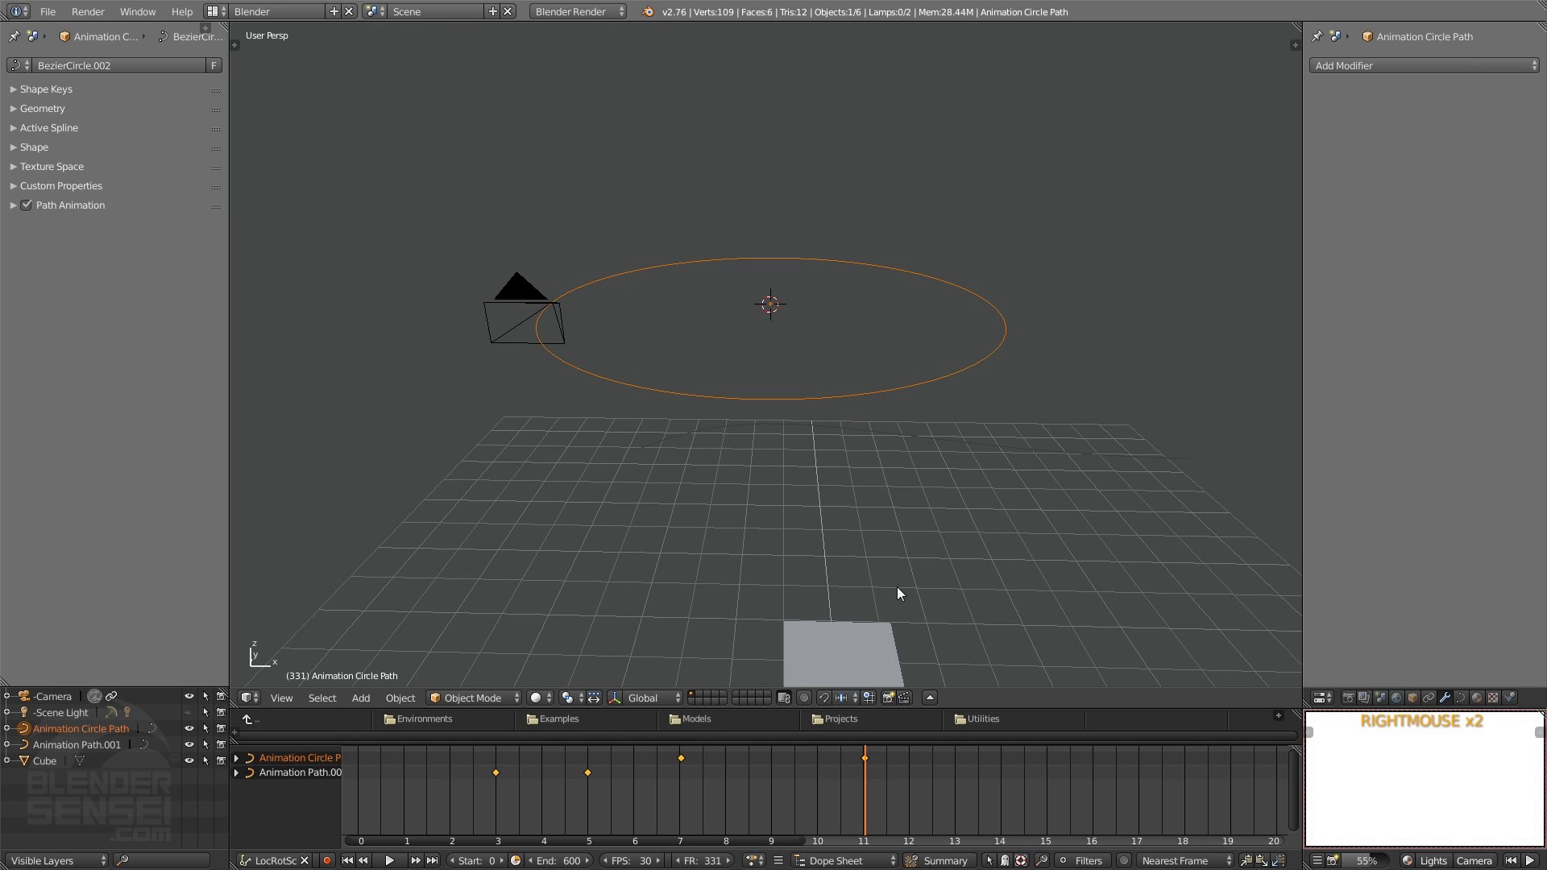
middle_click_drag(904, 556, 833, 457, "shift")
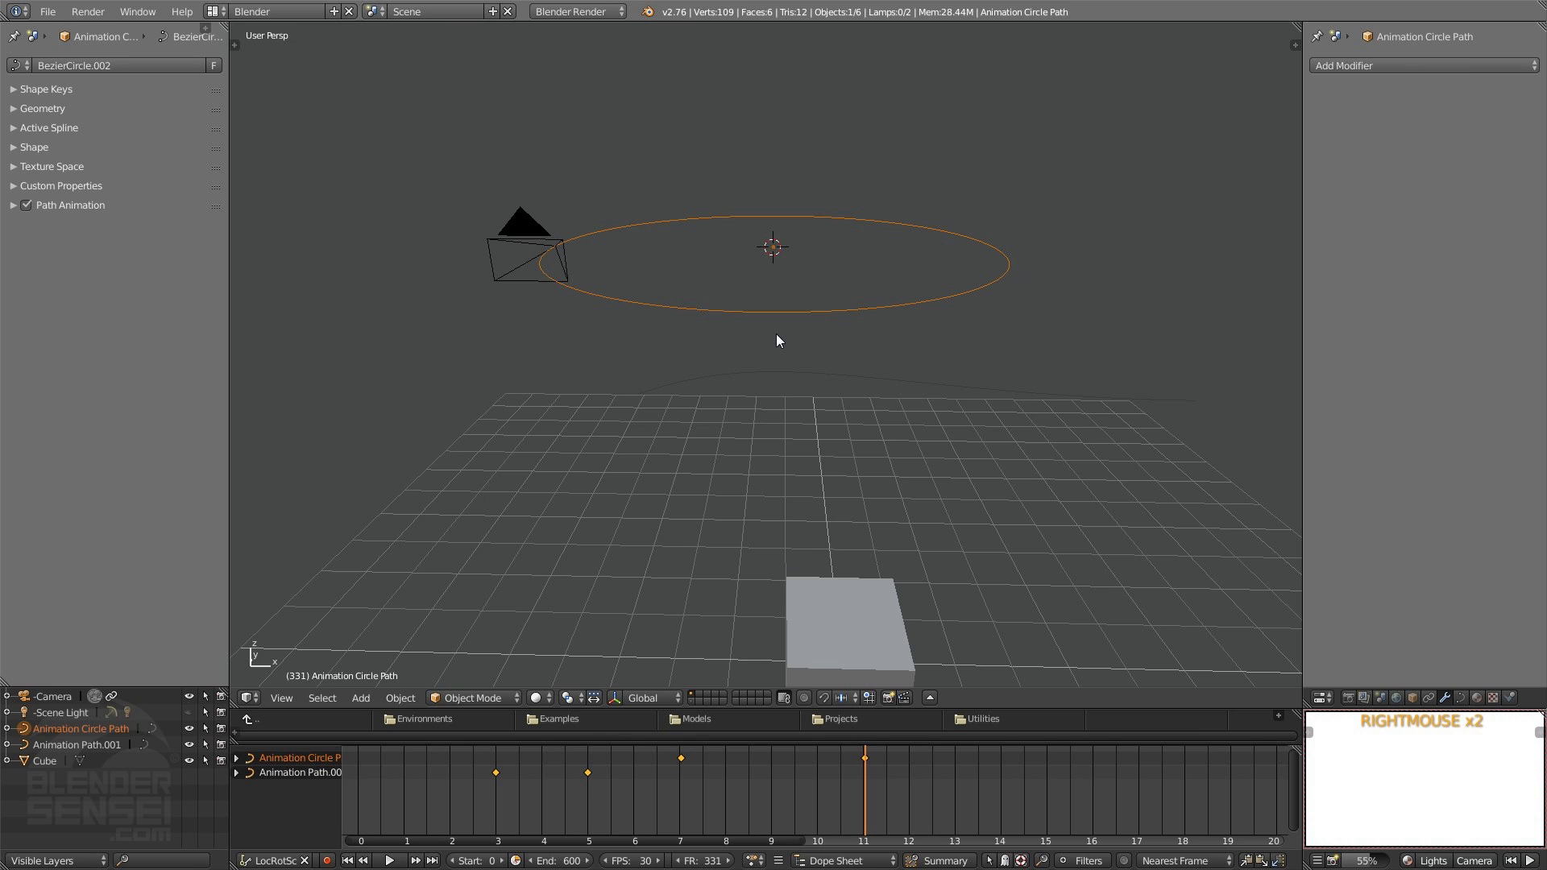
Step: Stop the camera from following the circle path
middle_click_drag(680, 417, 725, 438, "shift")
left_click(1476, 861)
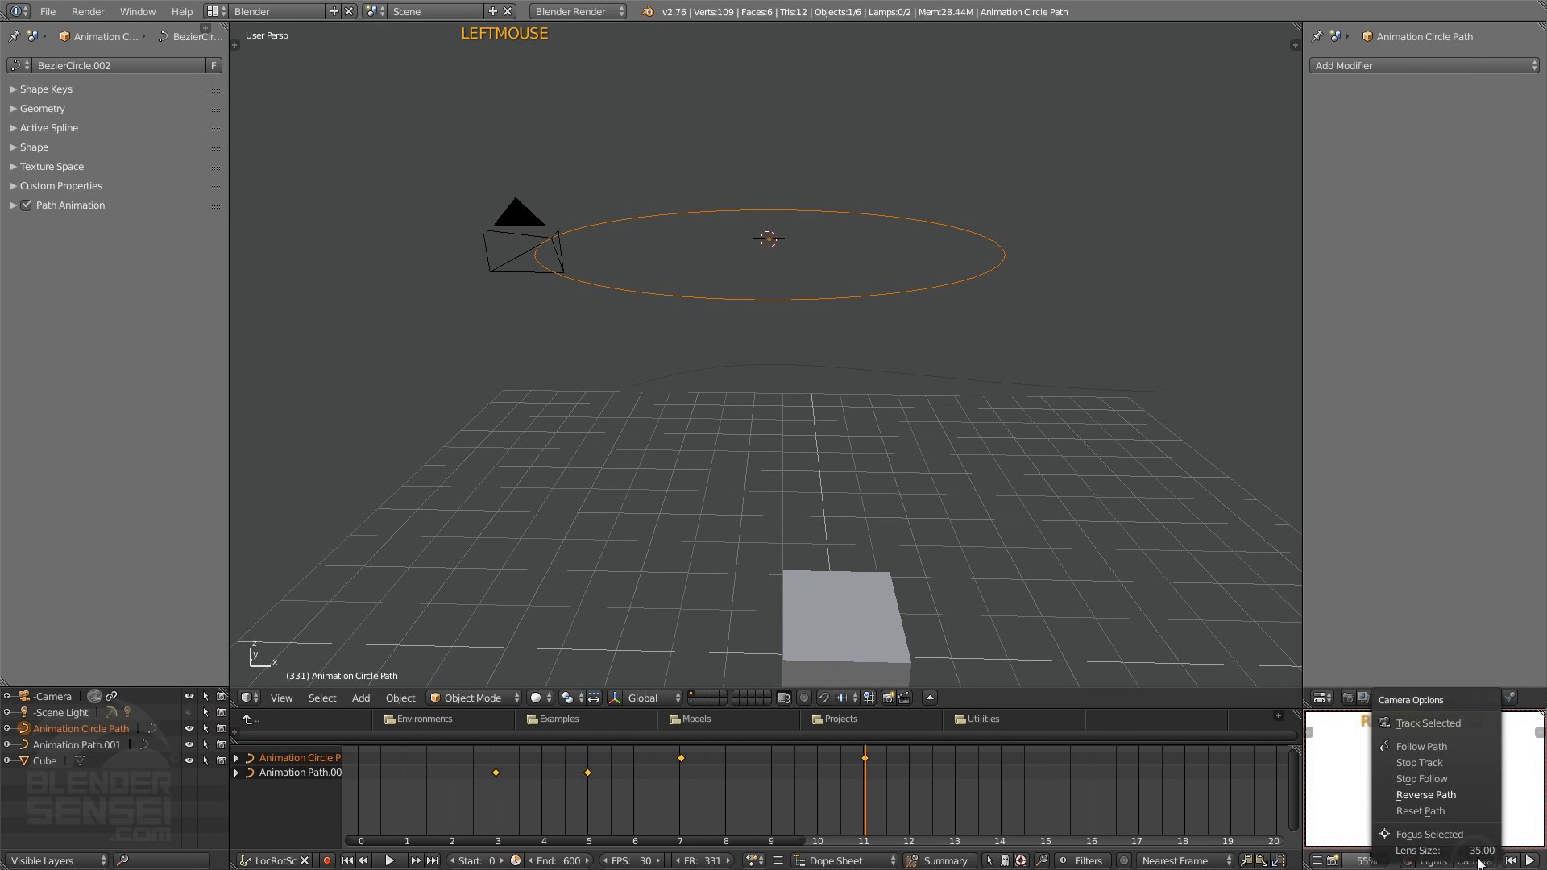
left_click(1440, 779)
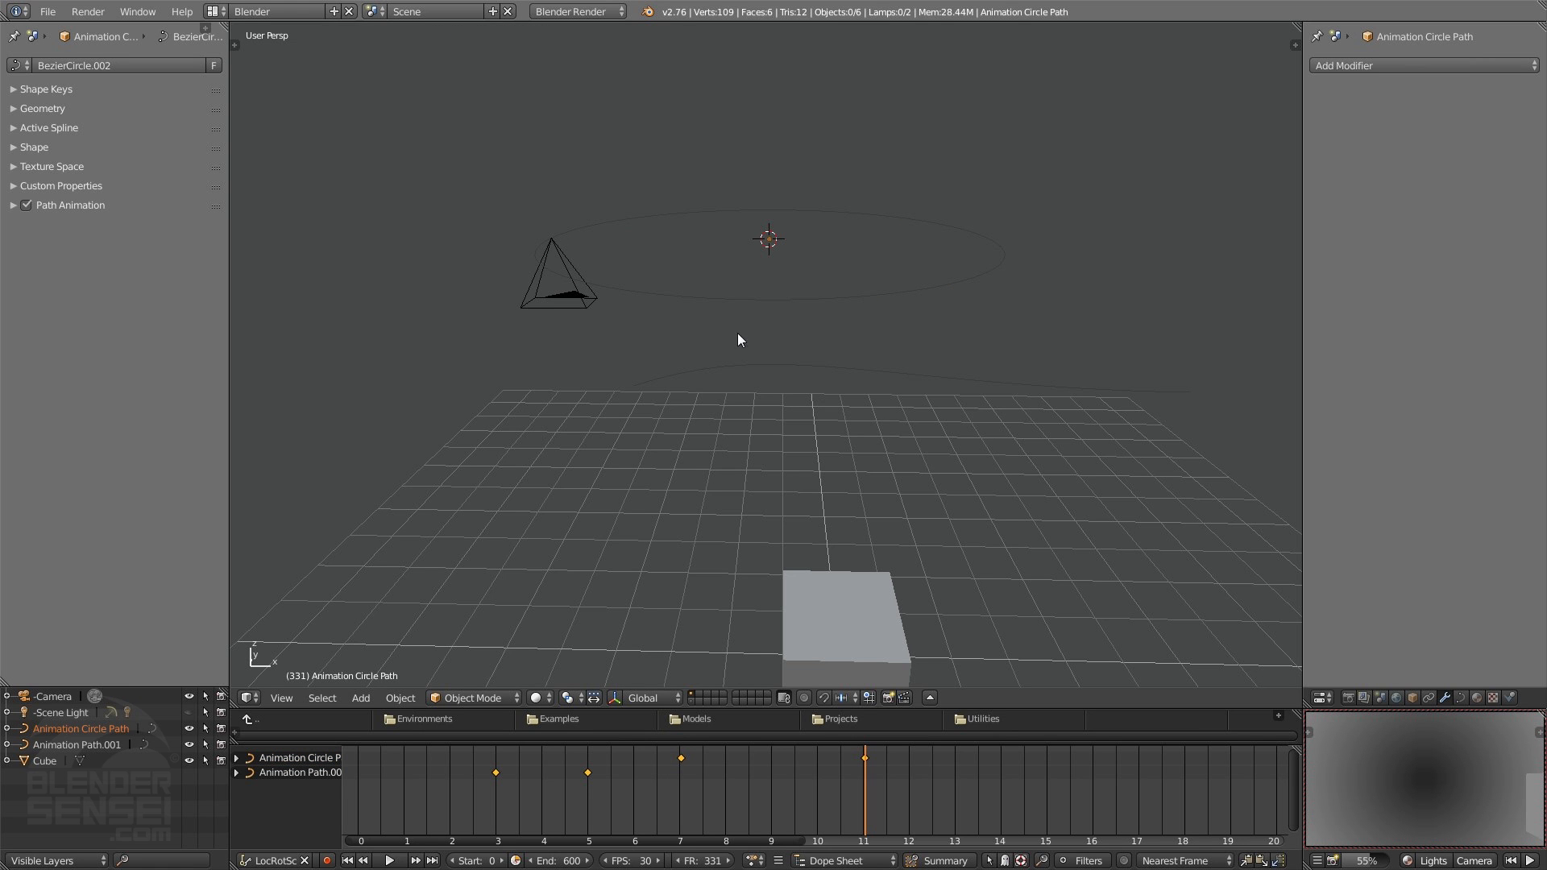
Step: Delete both the circle path and the curved animation path from the scene
middle_click_drag(738, 333, 897, 299)
left_click(897, 290)
left_click(937, 362, "shift")
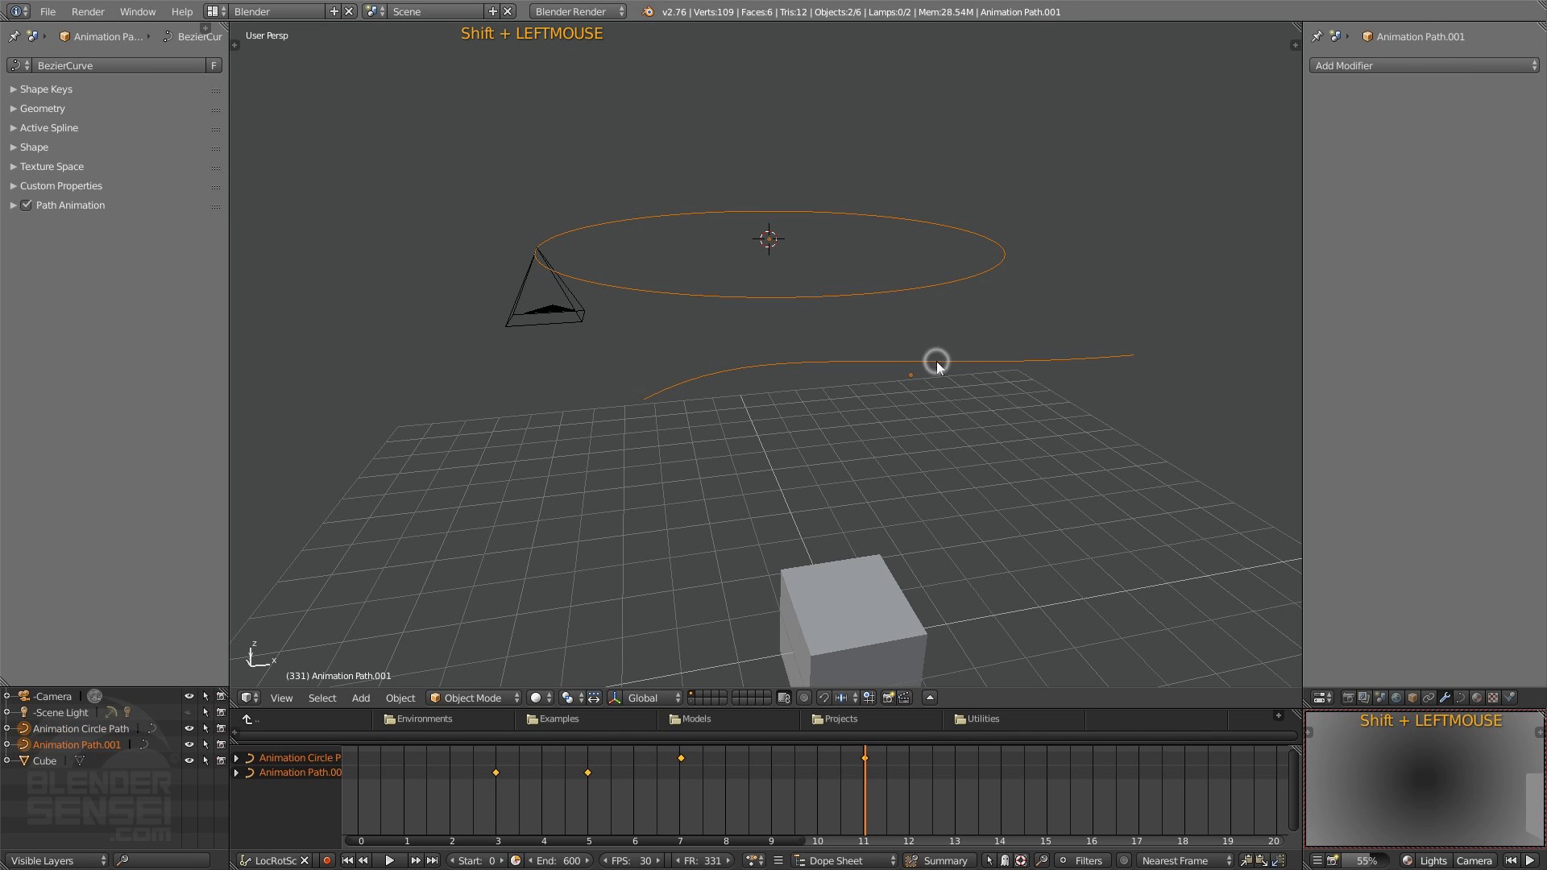
key("x")
left_click(945, 342)
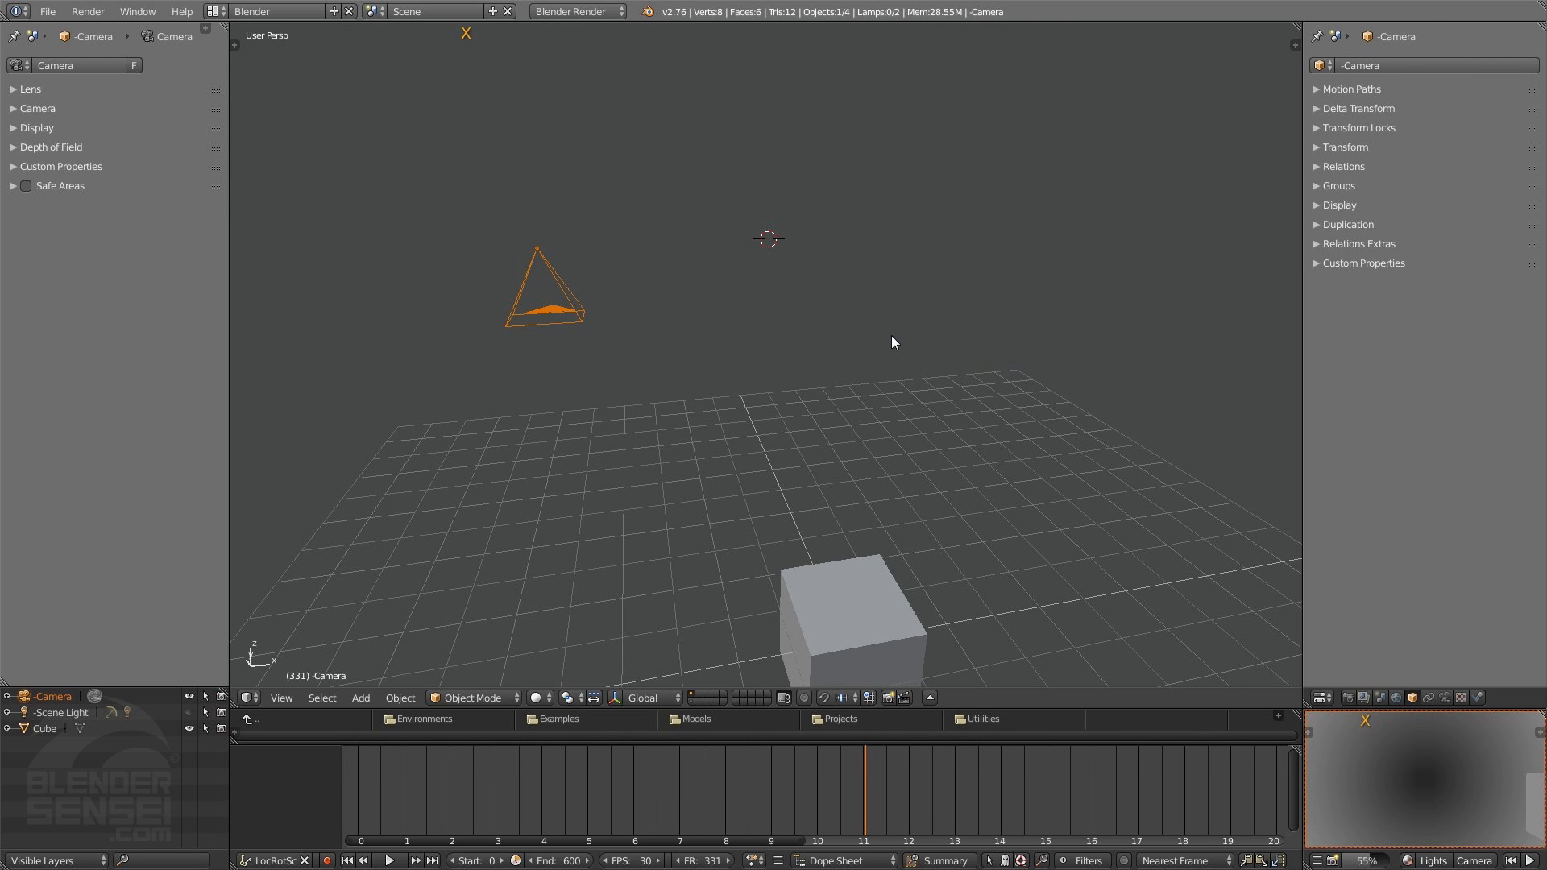
middle_click_drag(895, 341, 829, 360)
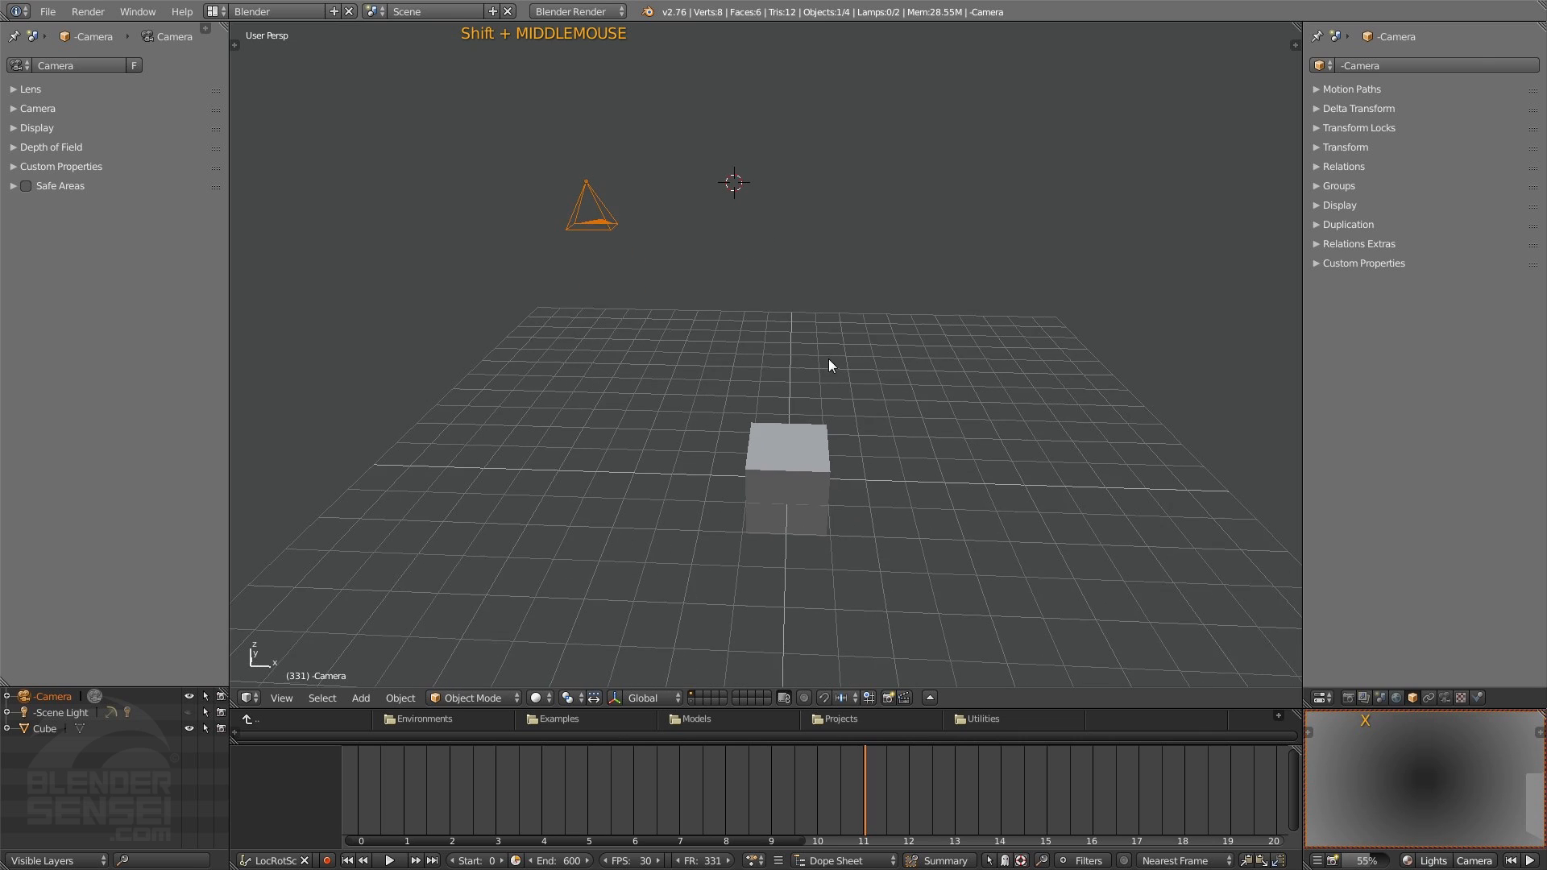
Step: Select the cube and keyframe its starting position at frame 0
left_click(787, 443)
middle_click_drag(787, 443, 818, 442)
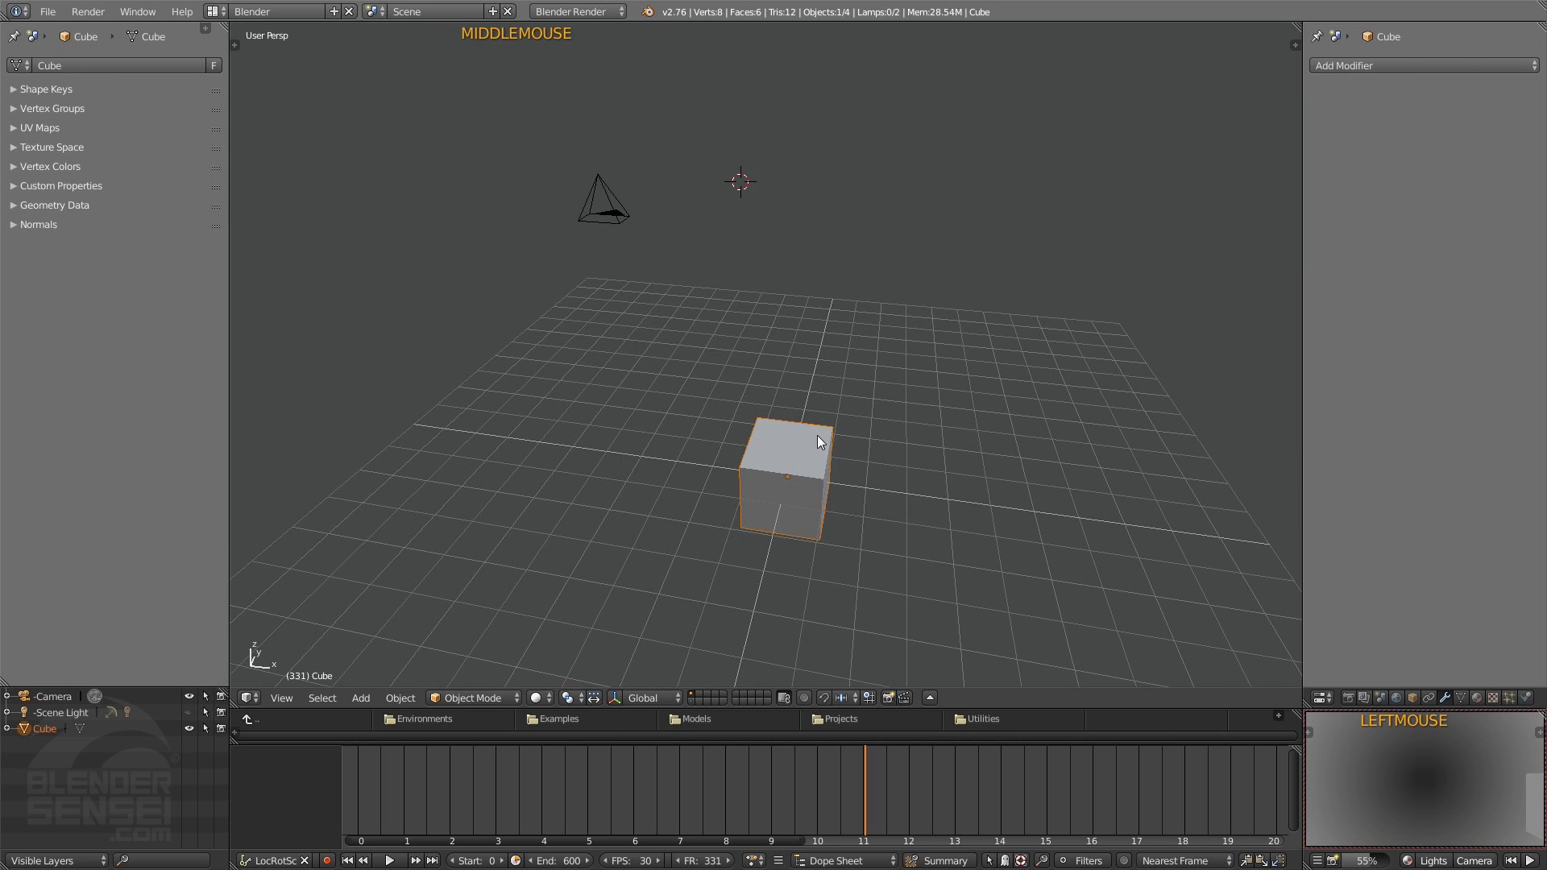
left_click(348, 861)
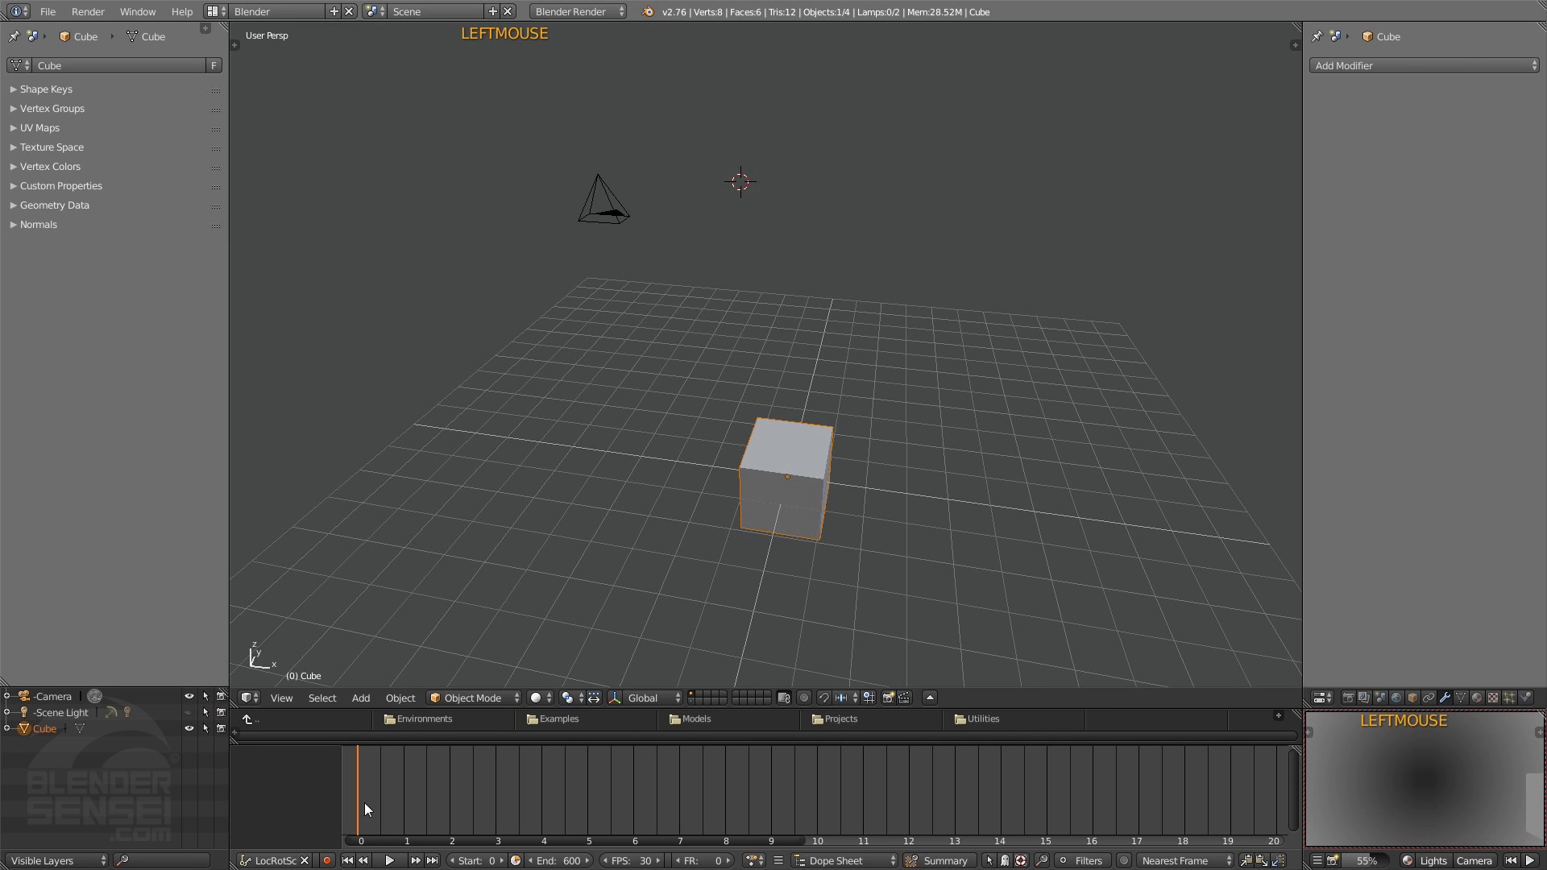
middle_click_drag(877, 350, 916, 361, "shift")
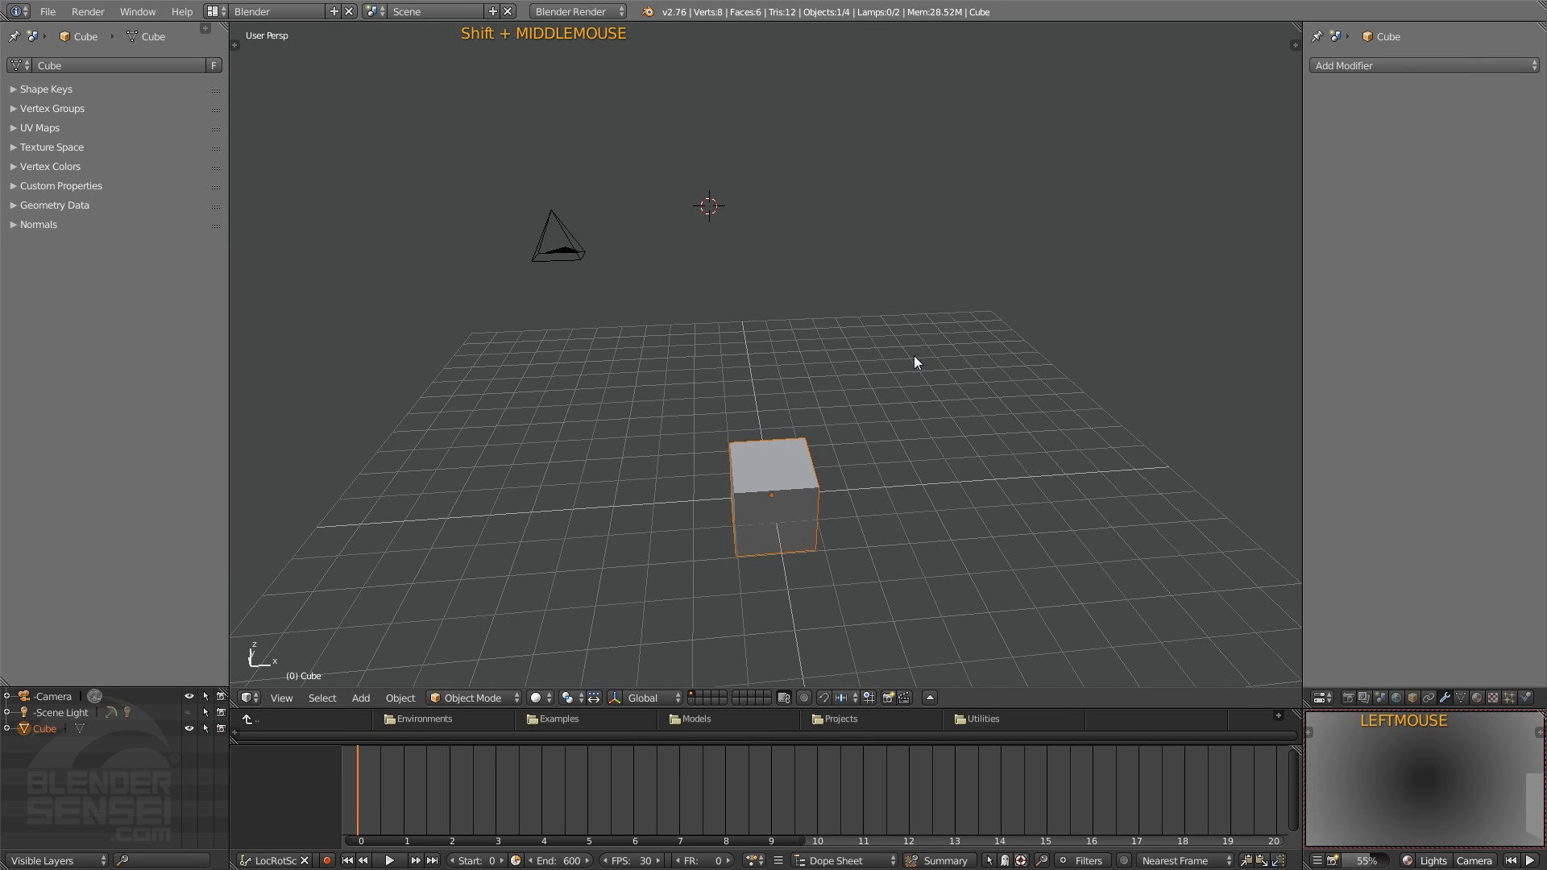
key("f")
Step: Move the cube up toward the grid's far right, rotate and enlarge it, and keyframe it at frames 30 and 60
key("g")
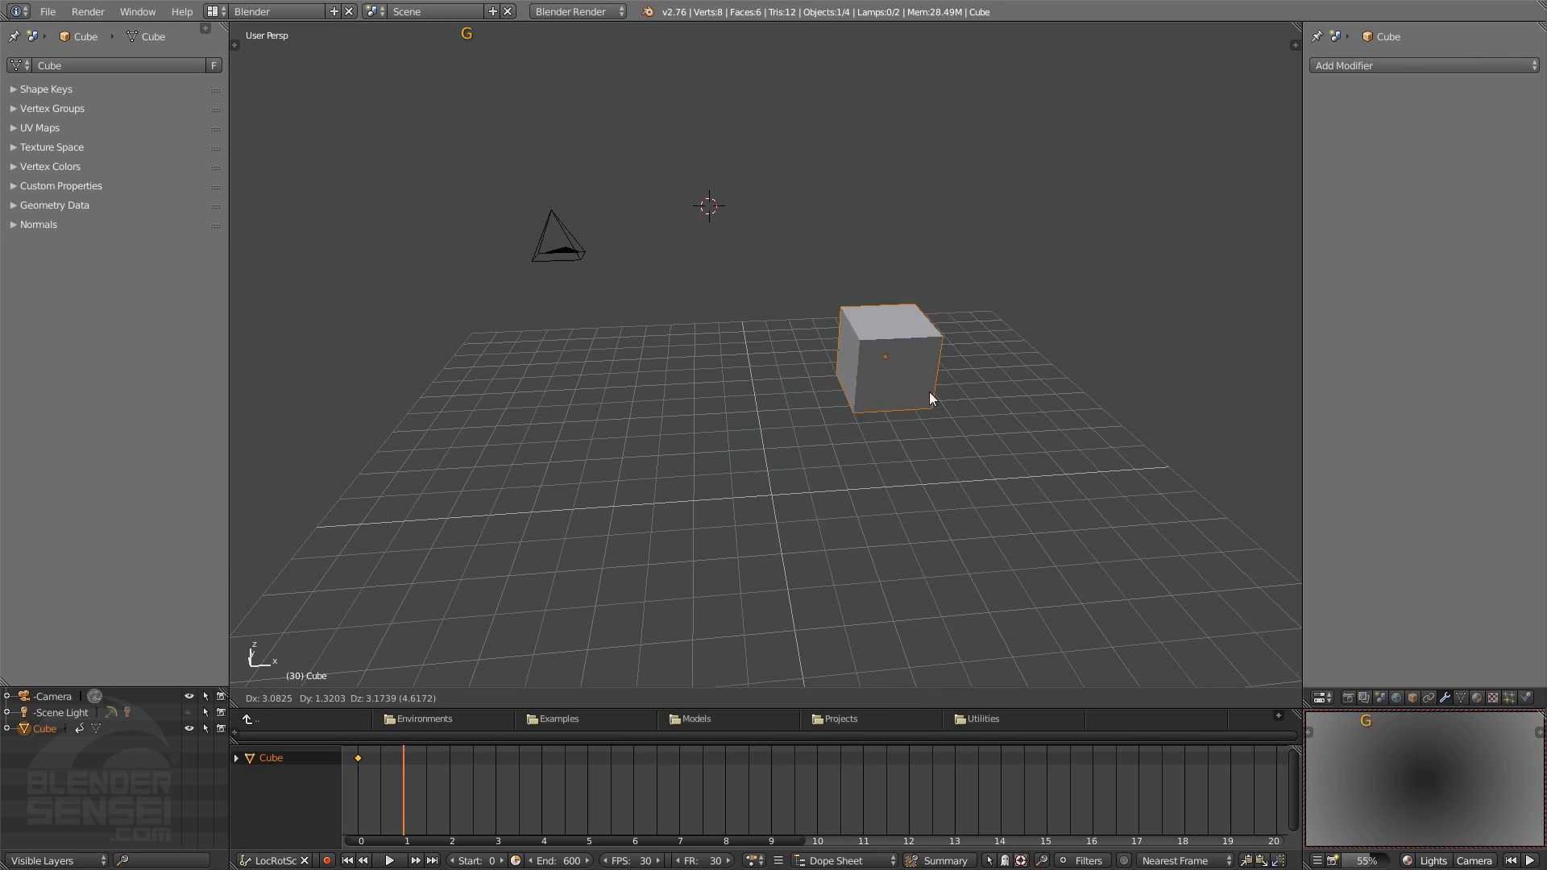
left_click(951, 360)
key("r")
left_click(1065, 308)
key("f")
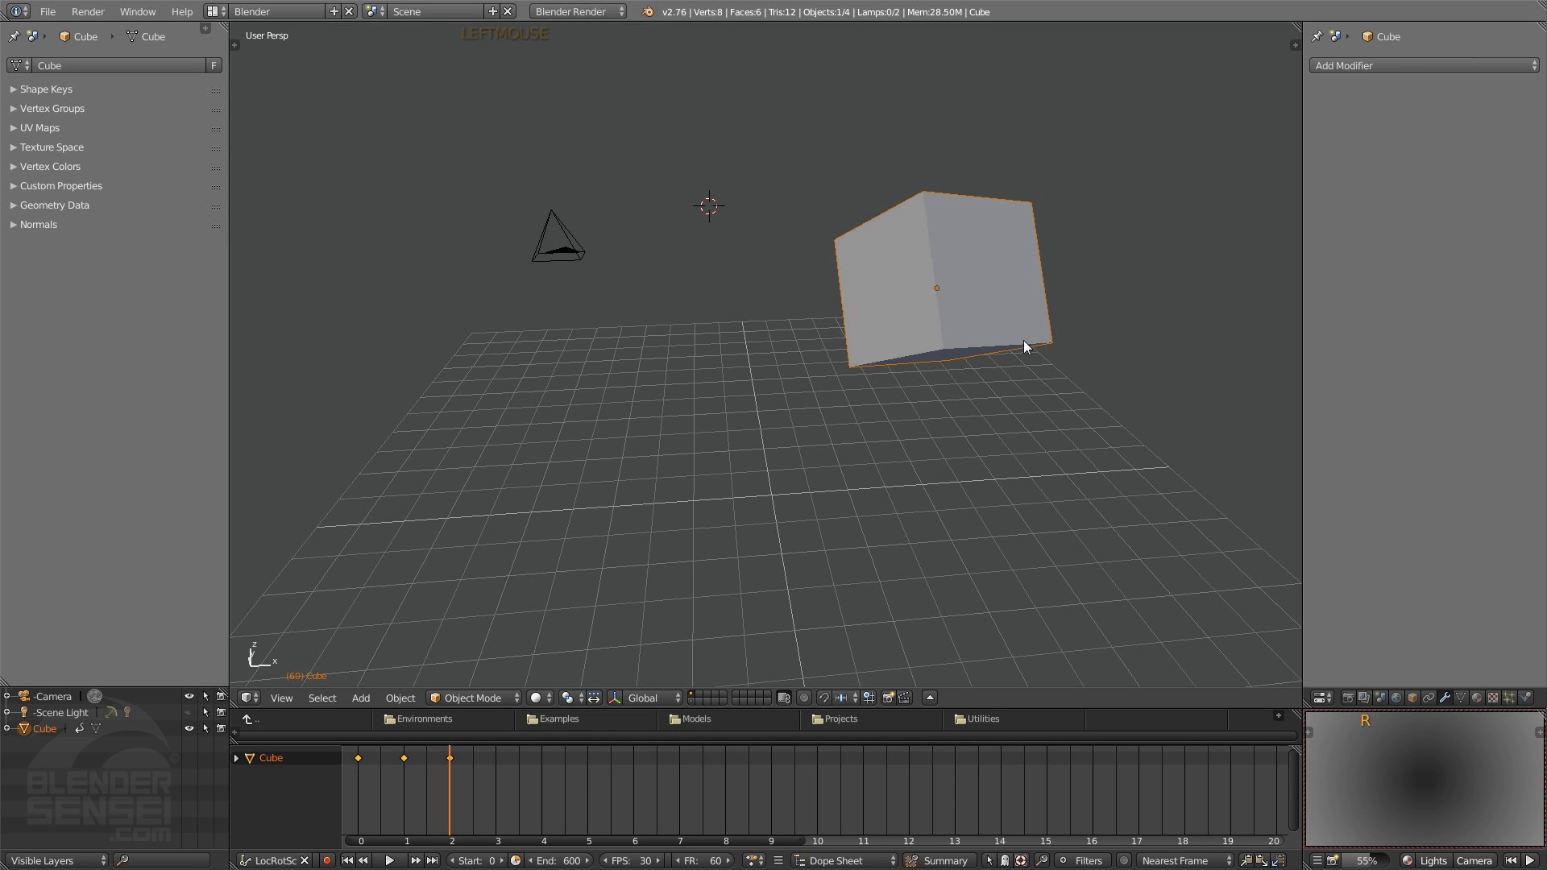
key("f")
Step: Move the cube across to the grid's left edge, scale it down, and keyframe it at frame 90
key("g")
left_click(588, 558)
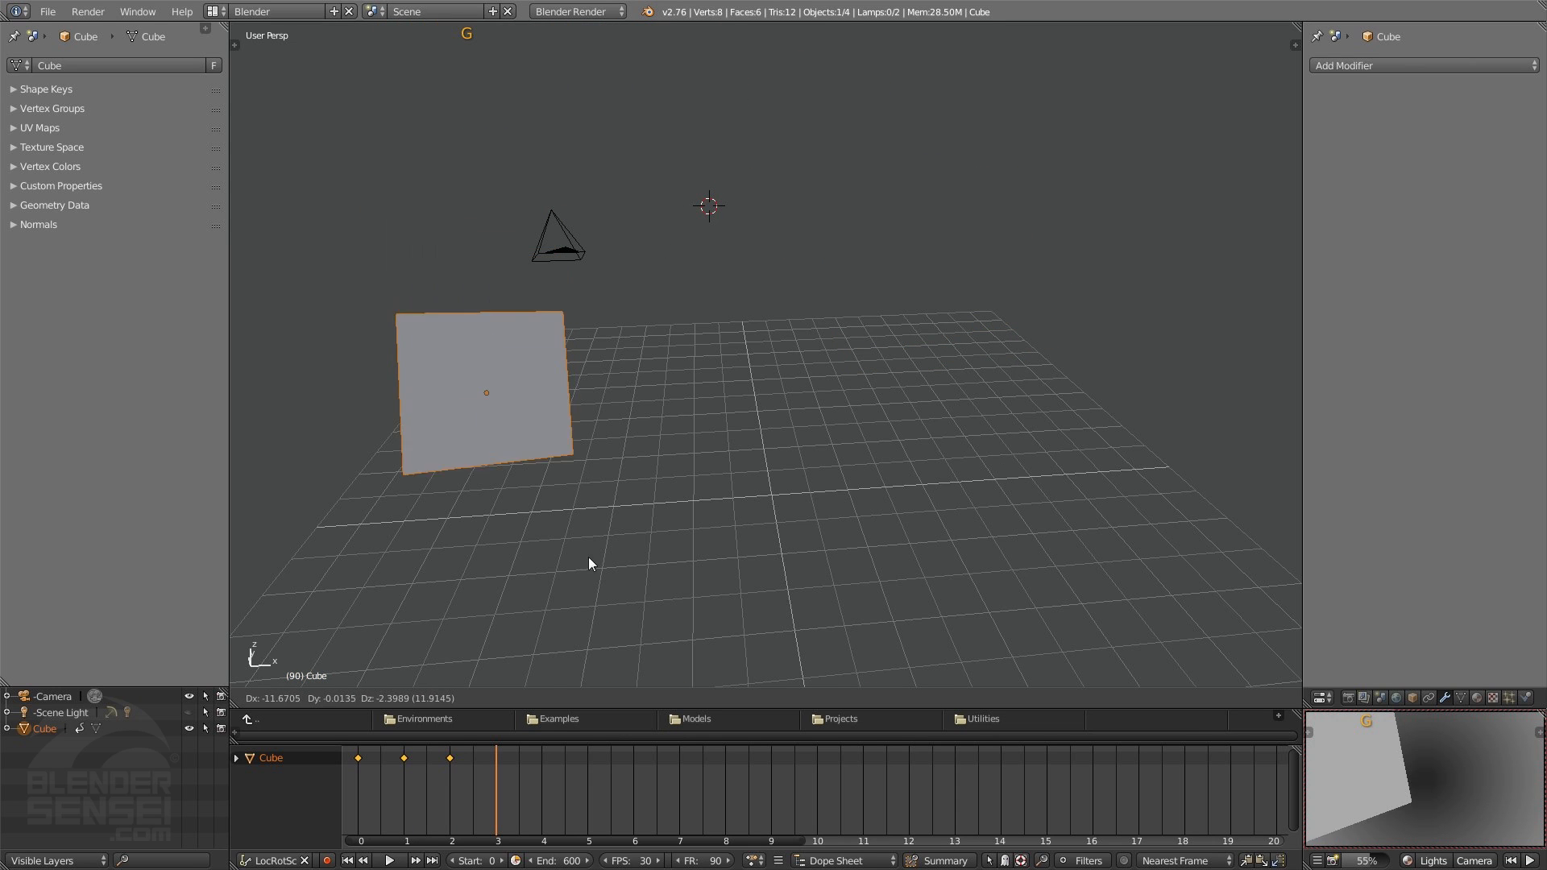
key("s")
left_click(535, 435)
key("f")
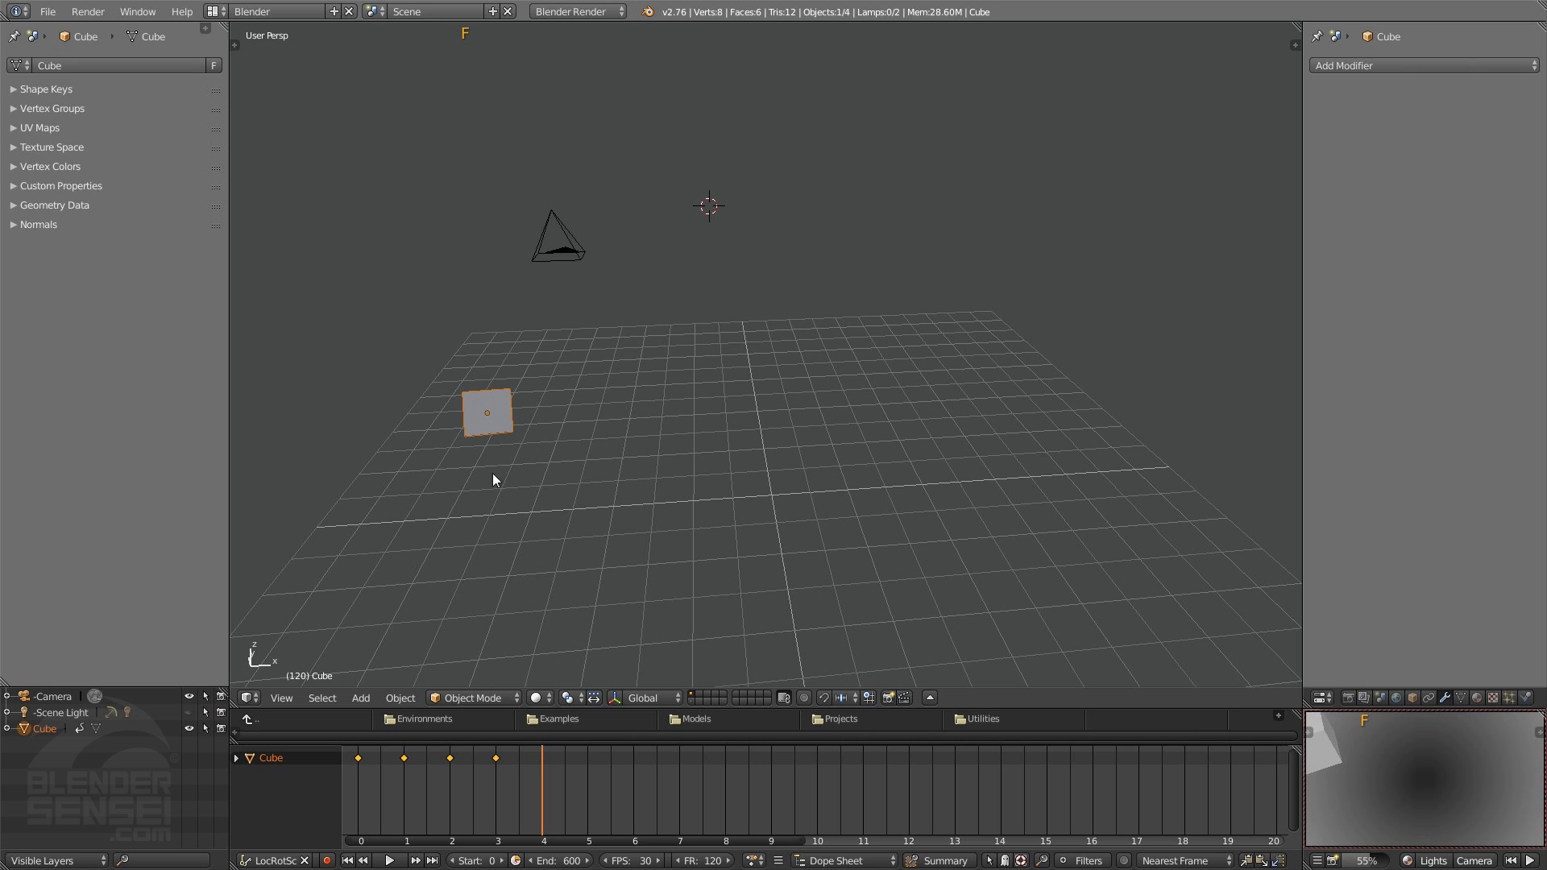
Step: Move the cube to the far right for frame 120 and lower at the grid's right for frame 150, keyframing both positions
key("g")
left_click(966, 326)
key("g")
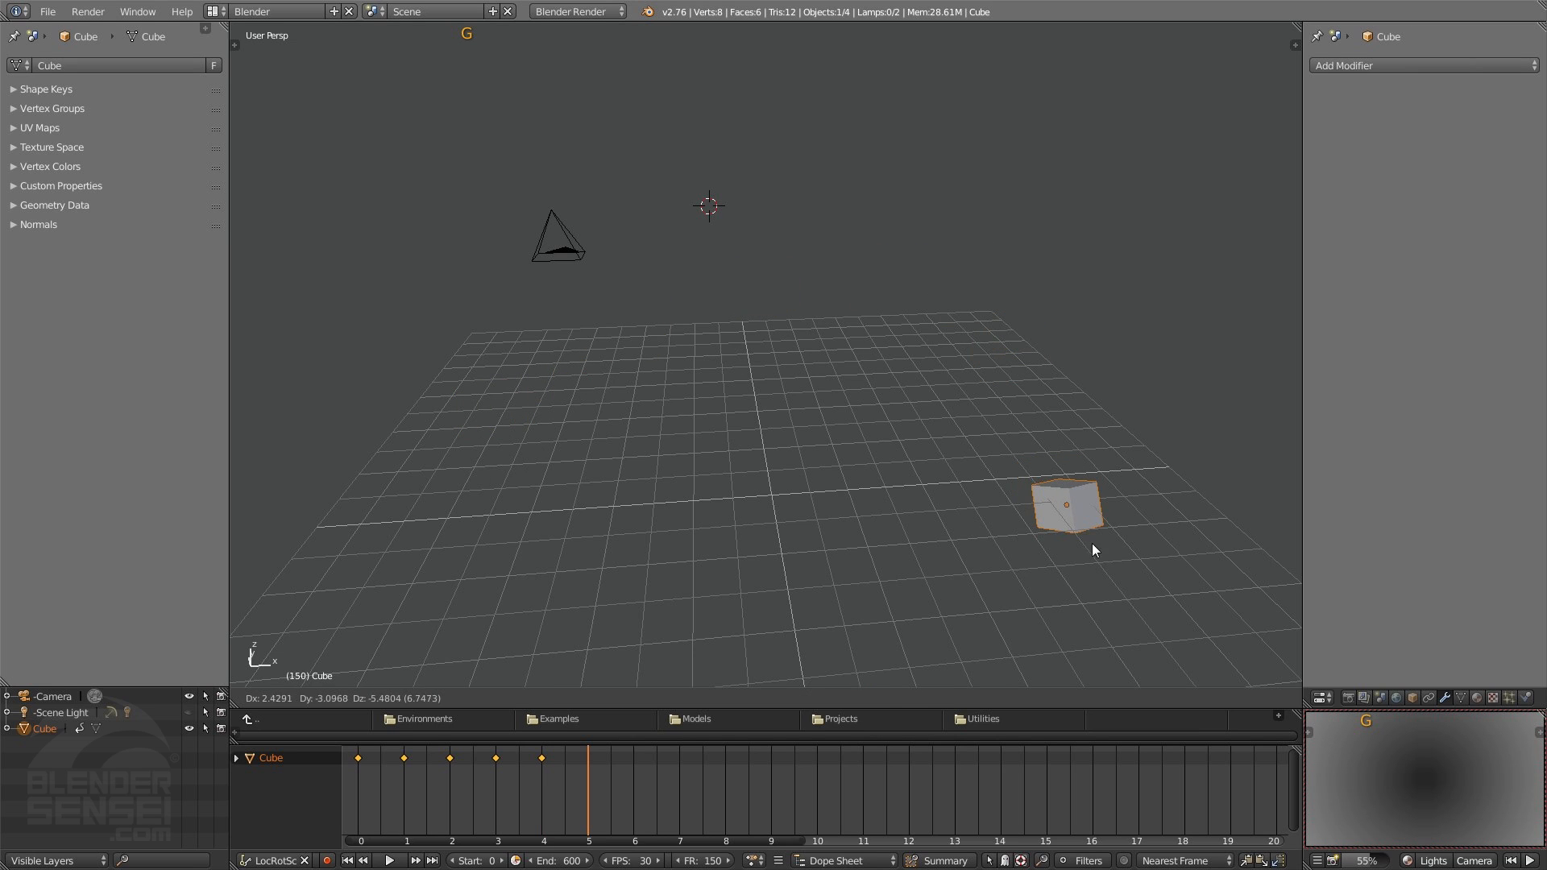
left_click(1092, 542)
key("f")
Step: Move the cube left of the grid's center for frame 180 and to the far left for frame 210, keyframing both positions
key("g")
left_click(661, 499)
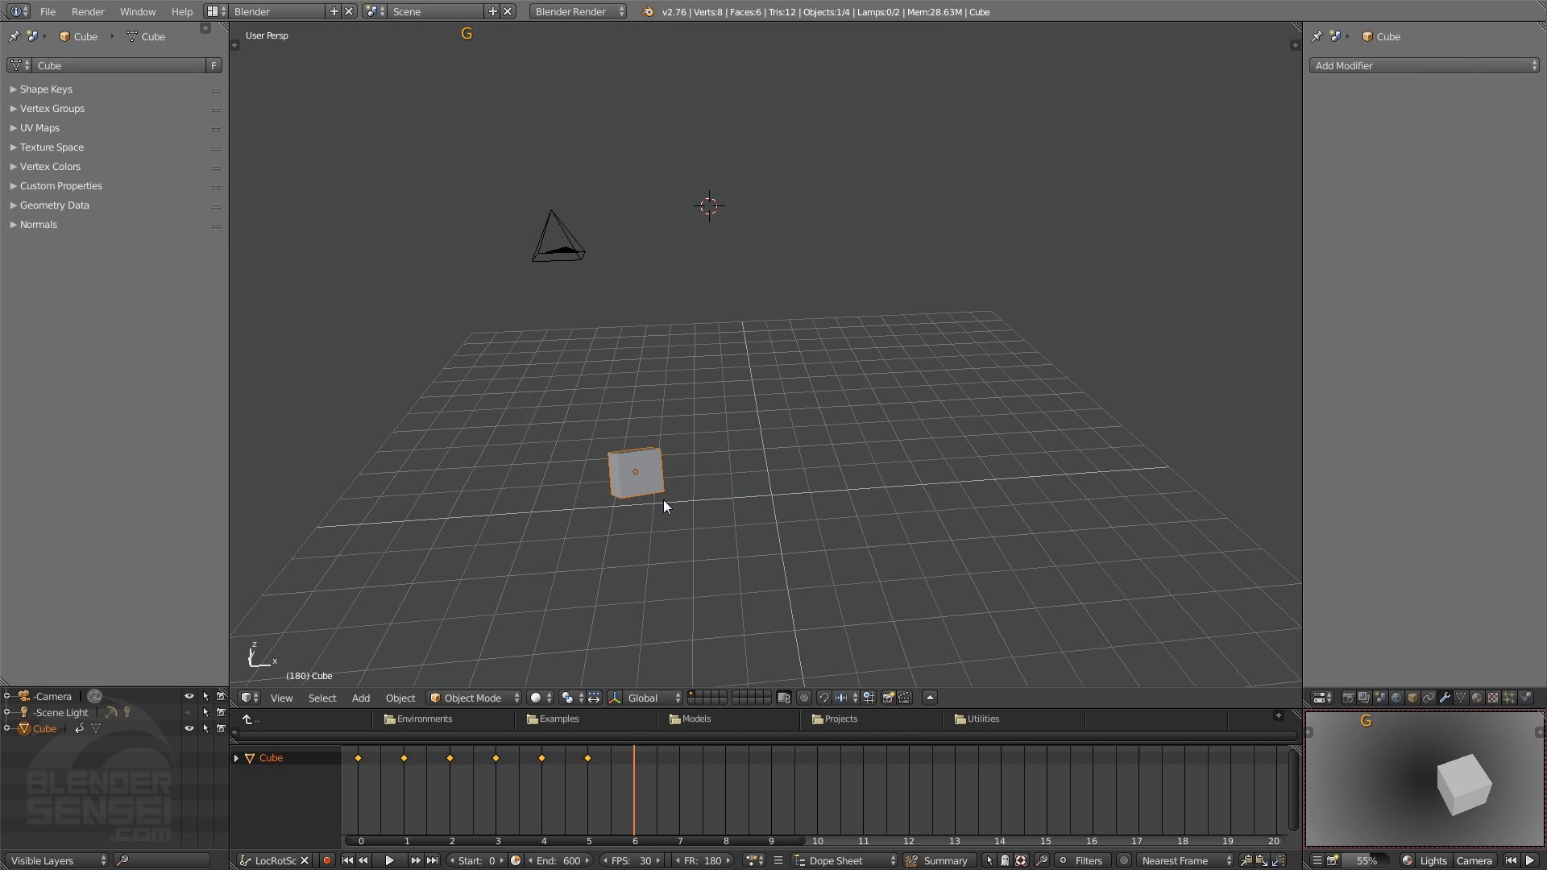
key("g")
left_click(485, 399)
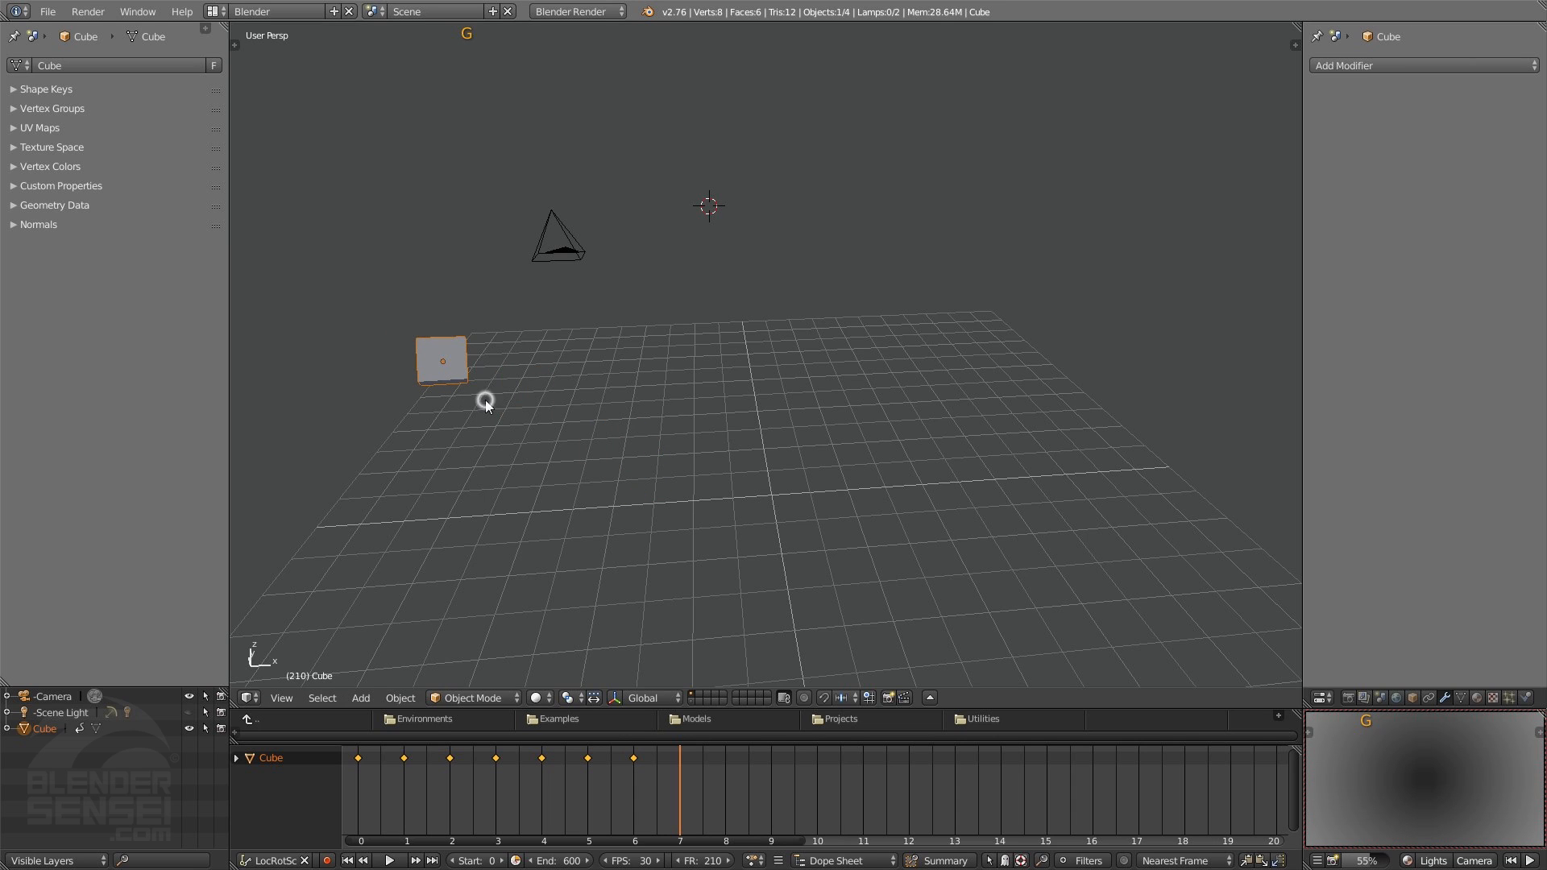
key("f")
Step: Keyframe three more cube positions at frames 240, 270 and 300: near the center, high on the right, and back near the center
key("g")
left_click(824, 442)
key("f")
key("g")
left_click(1013, 294)
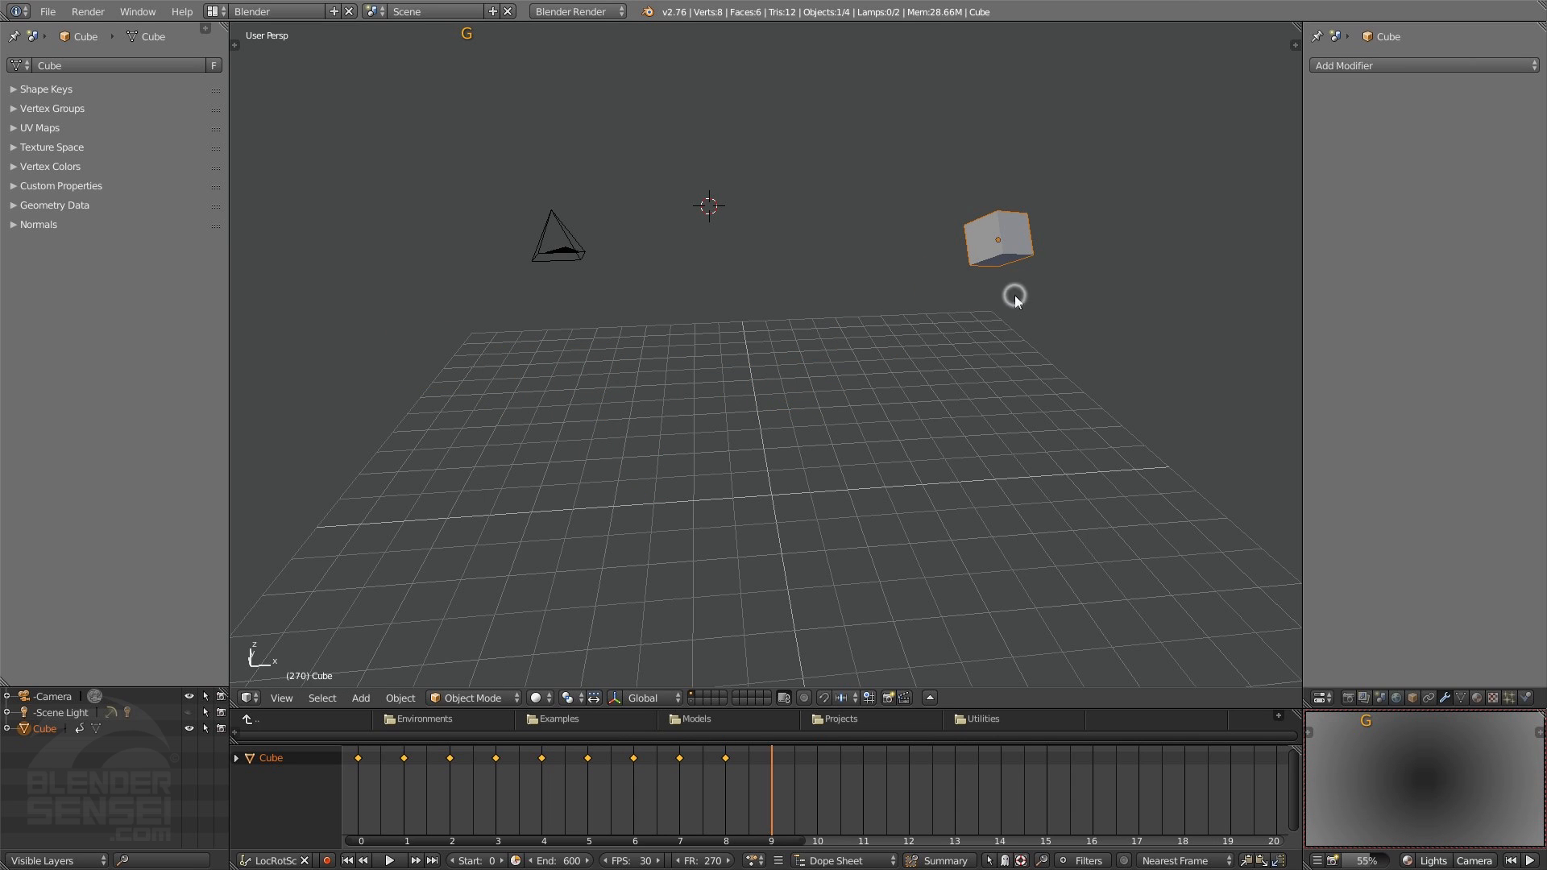
key("f")
key("g")
left_click(812, 448)
key("f")
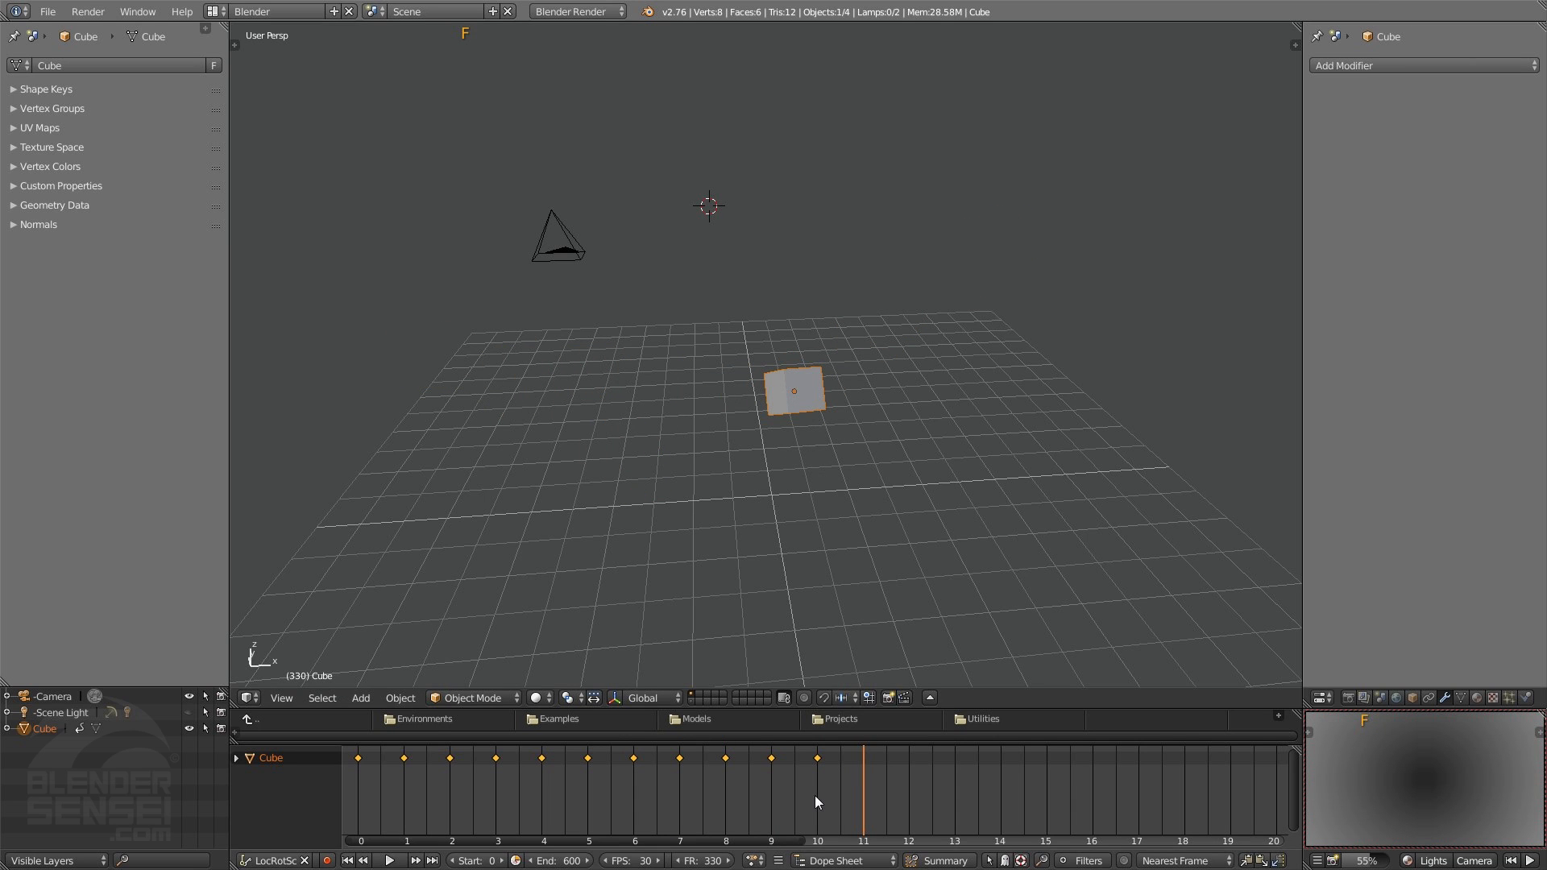
Step: Return to frame 0 and add a Bezier curve at the grid's left side
right_click_drag(535, 807, 361, 778)
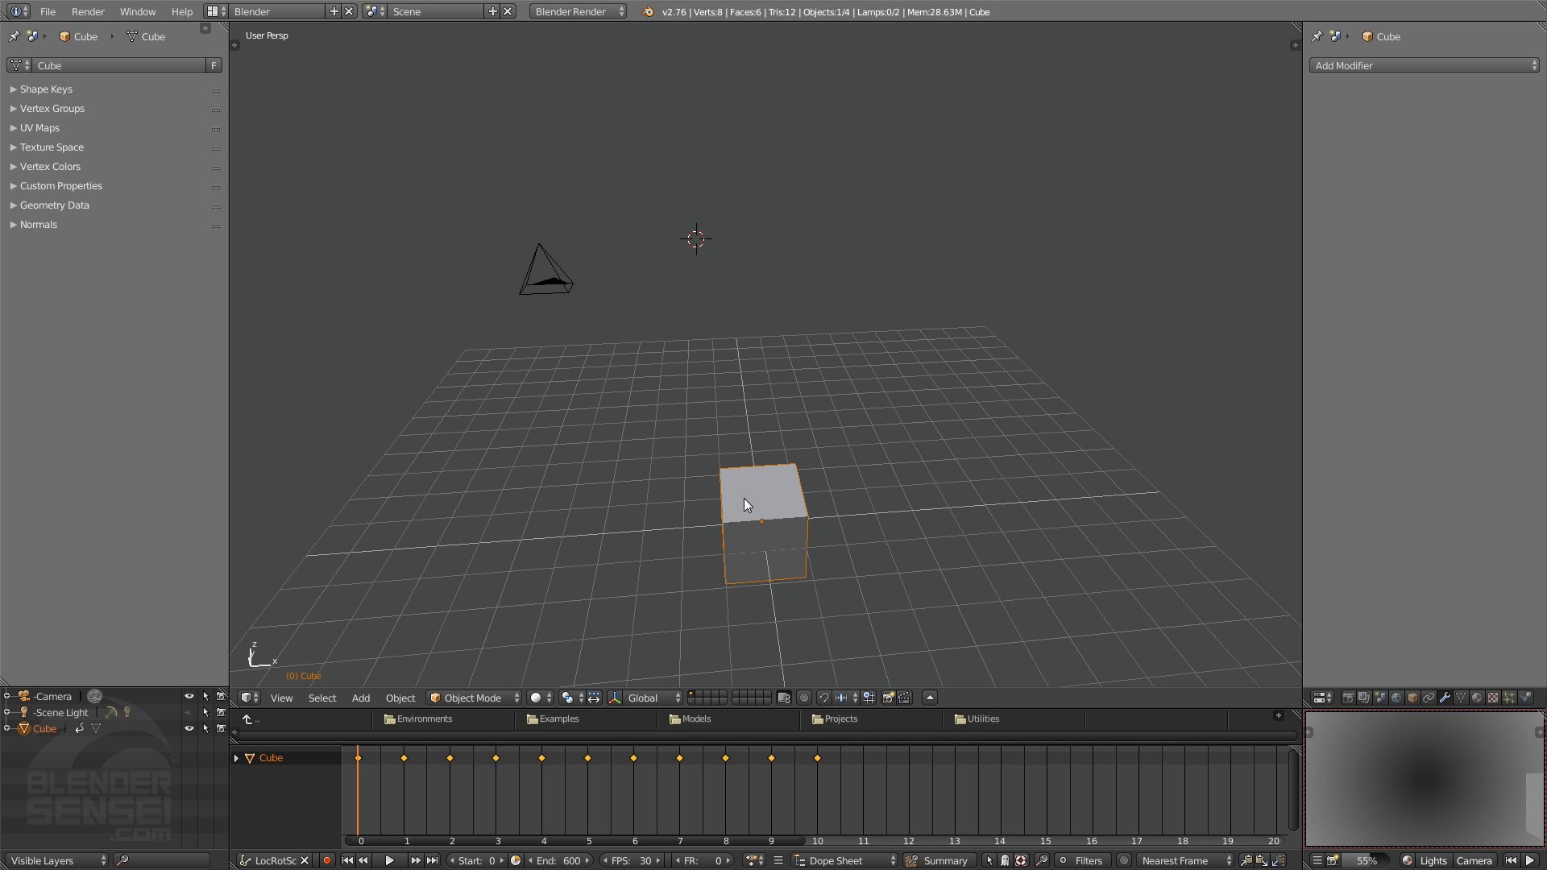
key("shift+a")
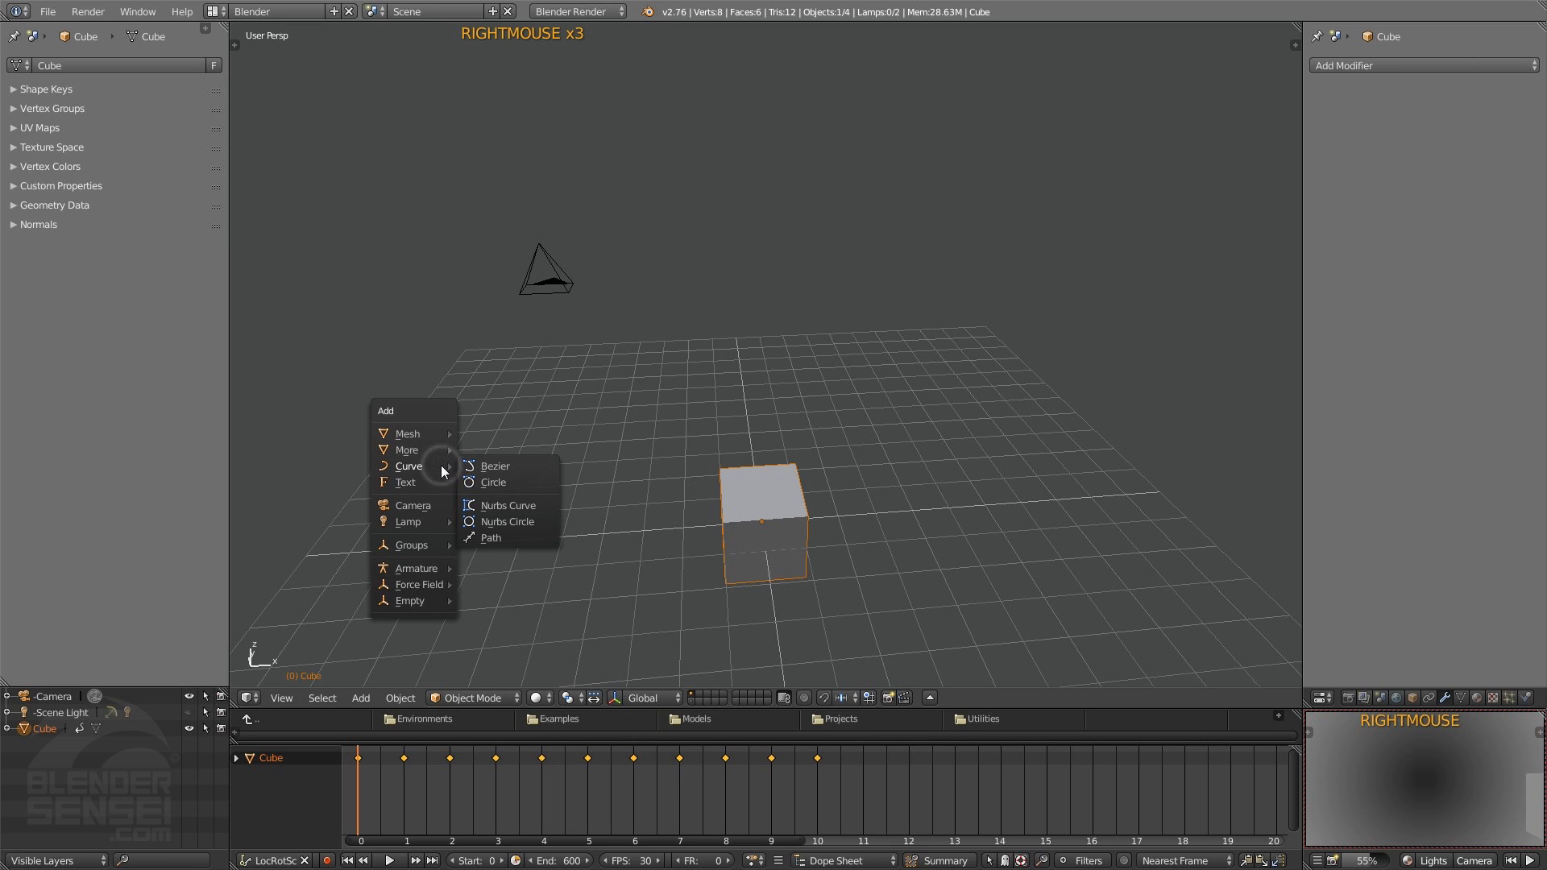
left_click(509, 467)
middle_click_drag(521, 469, 612, 447, "shift")
Step: Extrude the Bezier curve's right end point three times in a wave rising and dipping past the cube
key("Tab")
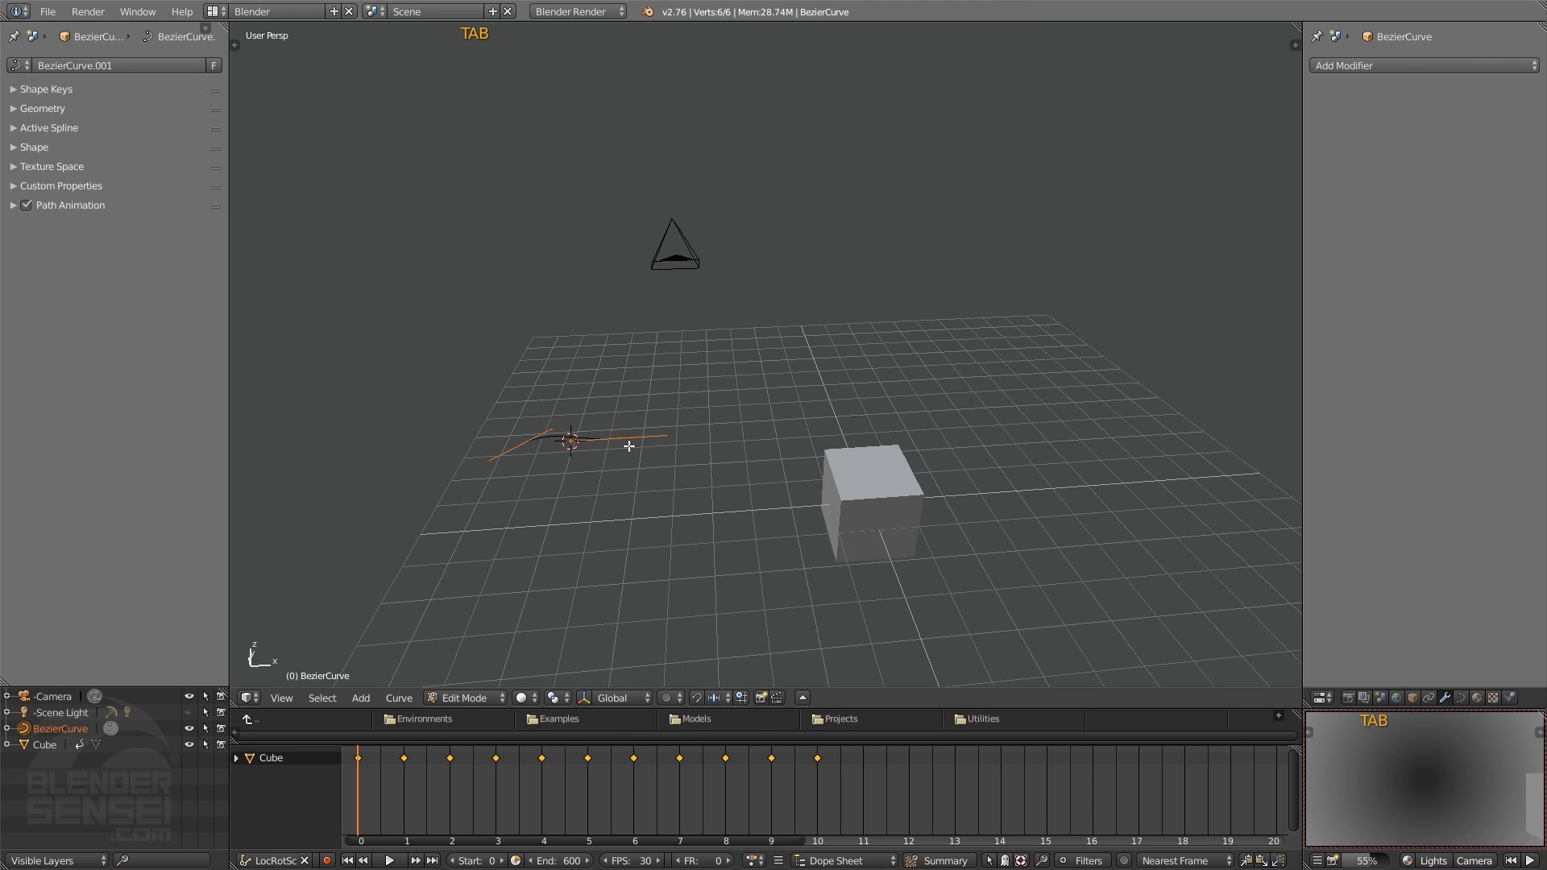
left_click(622, 438)
scroll(628, 473, "up", 3)
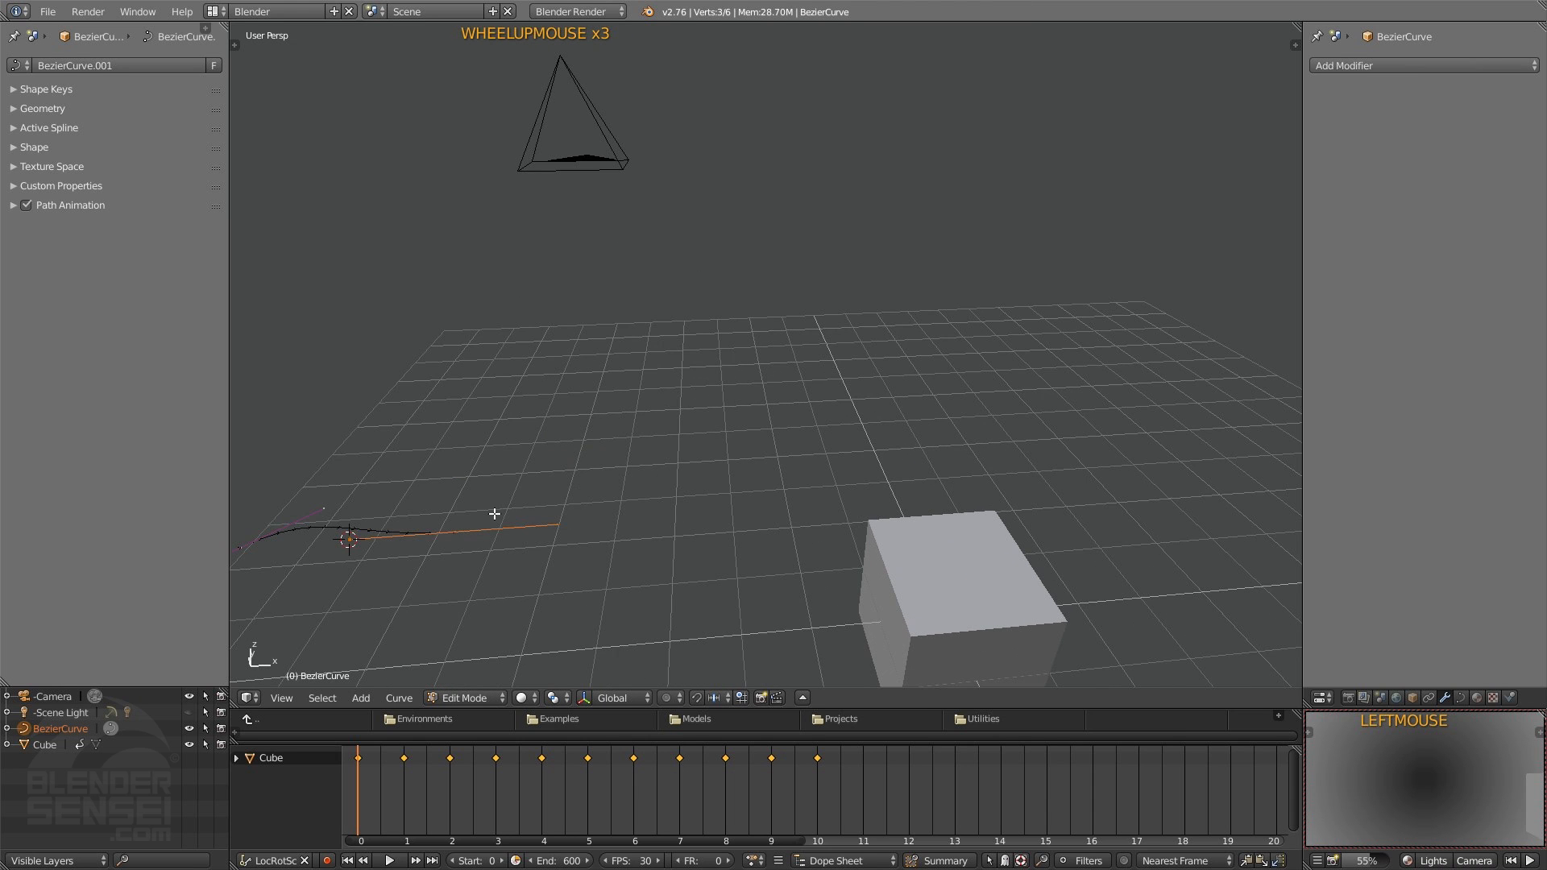
scroll(587, 452, "down", 4)
middle_click_drag(588, 452, 594, 473, "shift")
key("e")
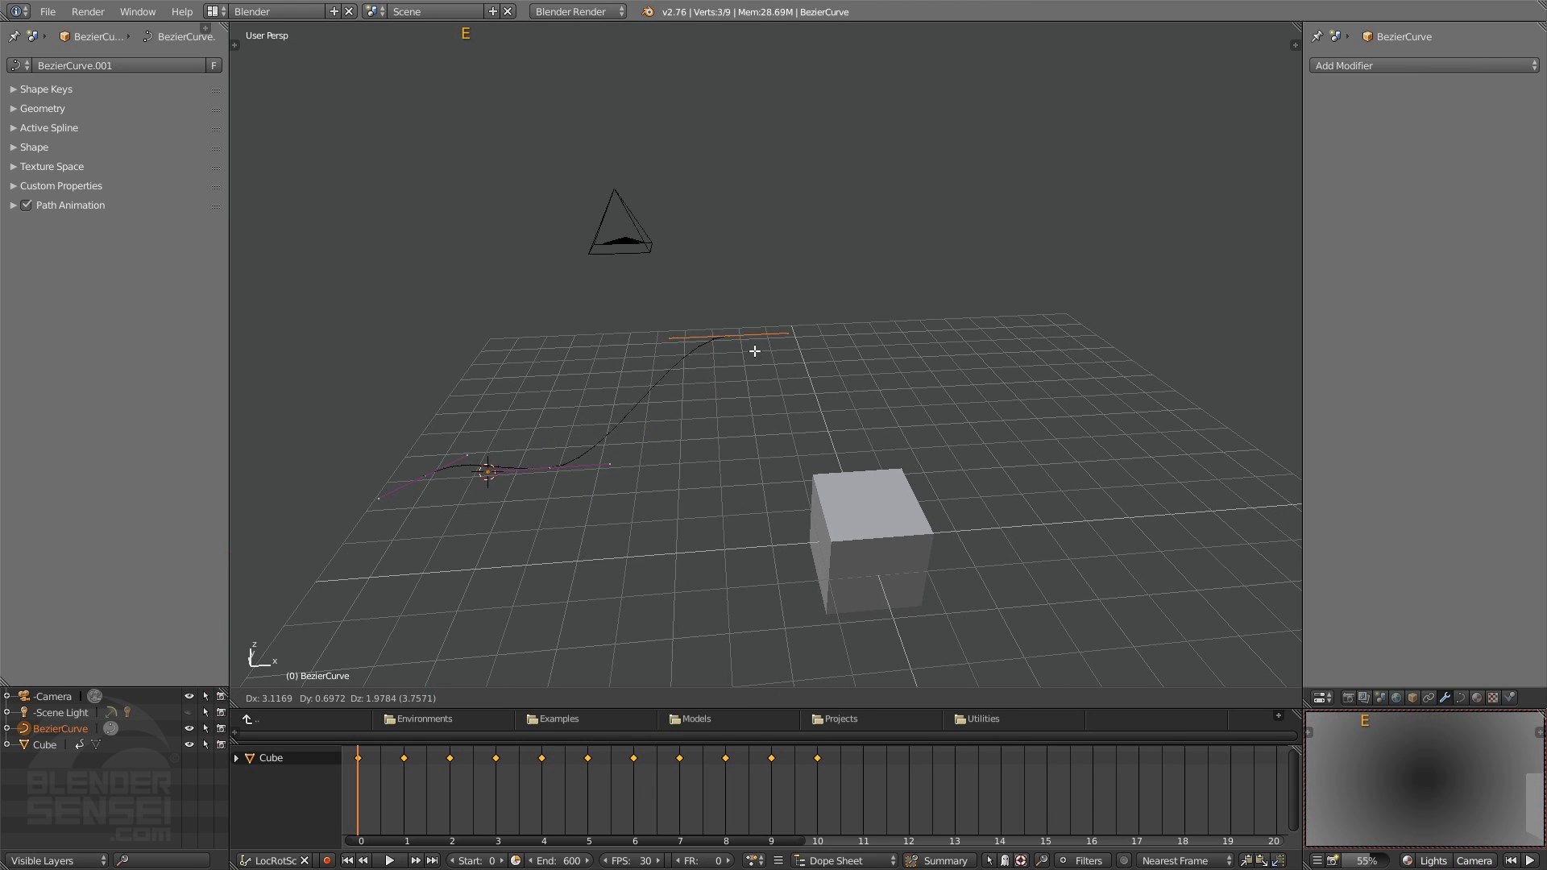
left_click(756, 349)
key("e")
left_click(951, 450)
key("e")
left_click(1127, 274)
Step: Extrude the curve's end further along the grid's right side and upward, and rotate the last control point
middle_click_drag(1019, 289, 1188, 385)
key("e")
left_click(1150, 204)
middle_click_drag(1112, 295, 864, 472)
key("e")
left_click(880, 279)
key("r")
left_click(837, 200)
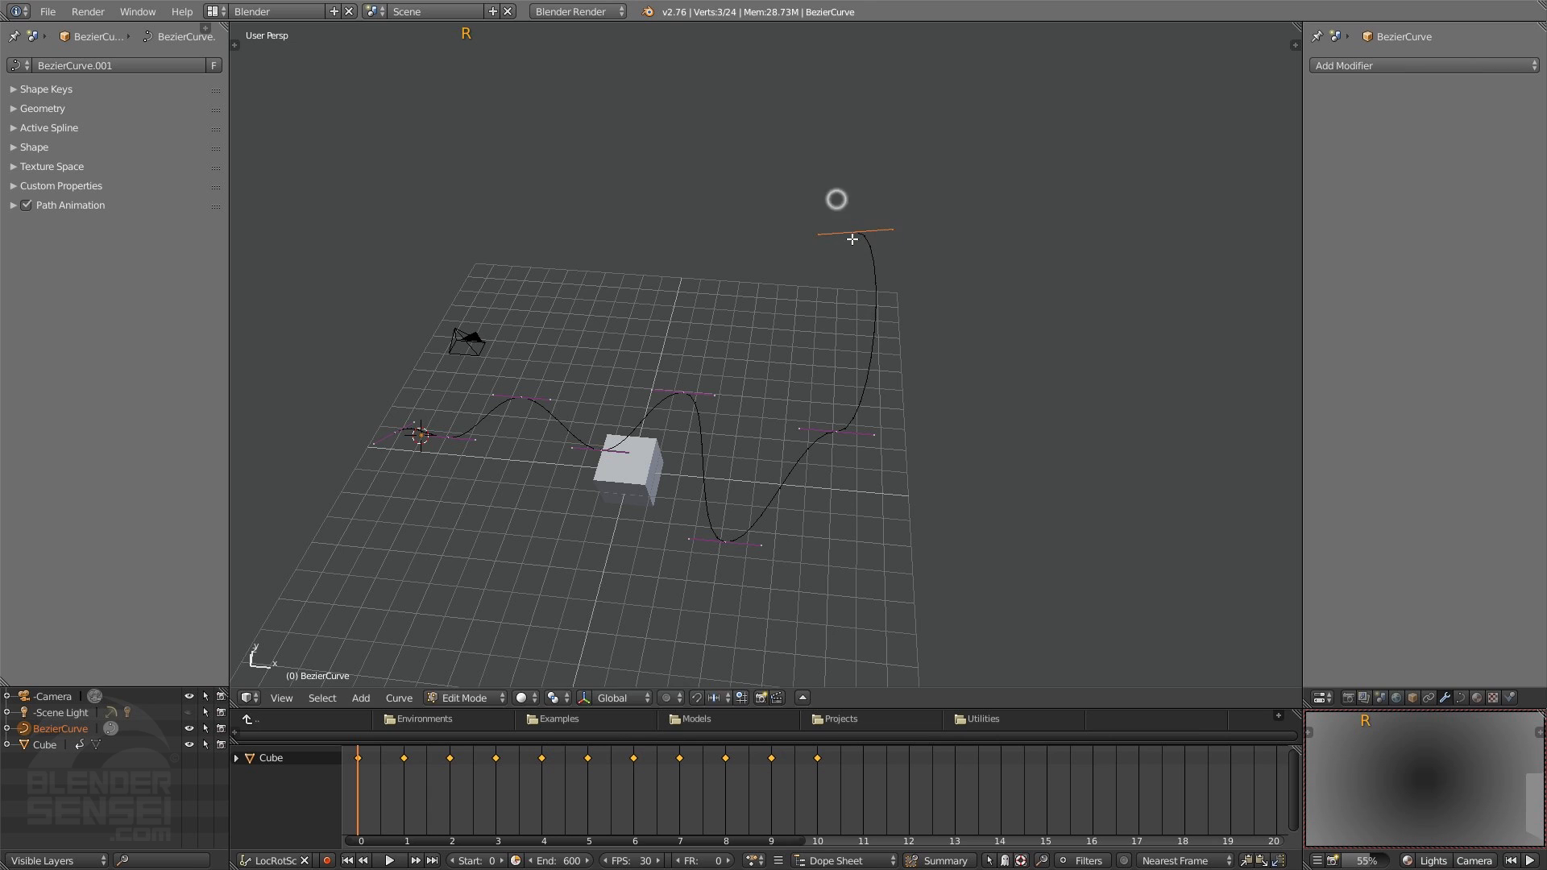
Step: Reposition the curve's last point, extrude a final segment back toward the left, and leave curve editing
key("g")
left_click(828, 247)
key("e")
left_click(661, 270)
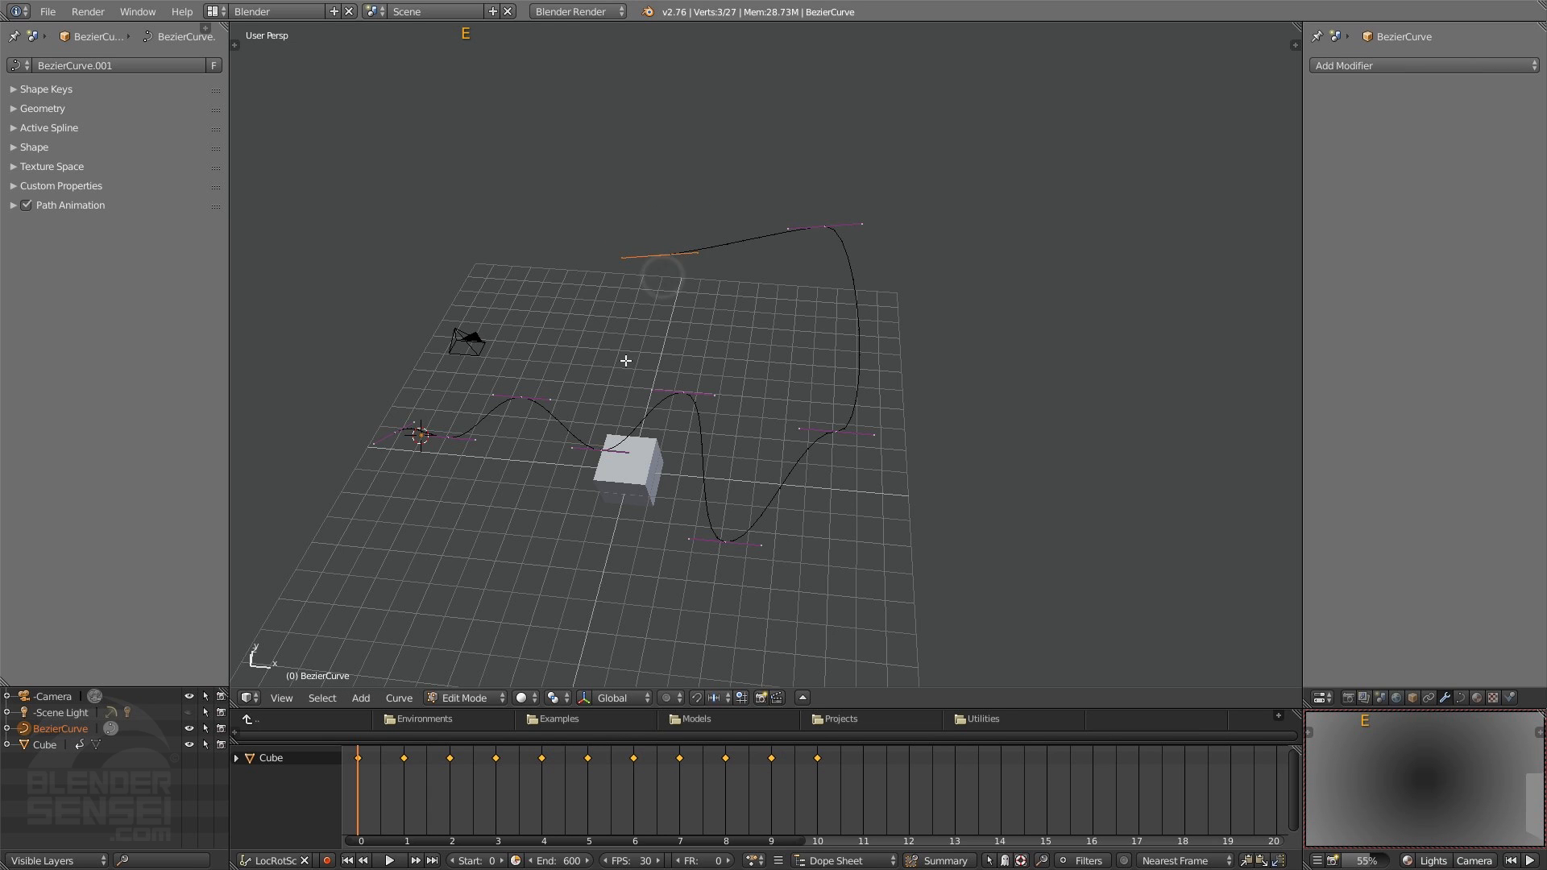
middle_click_drag(662, 278, 742, 453)
key("Tab")
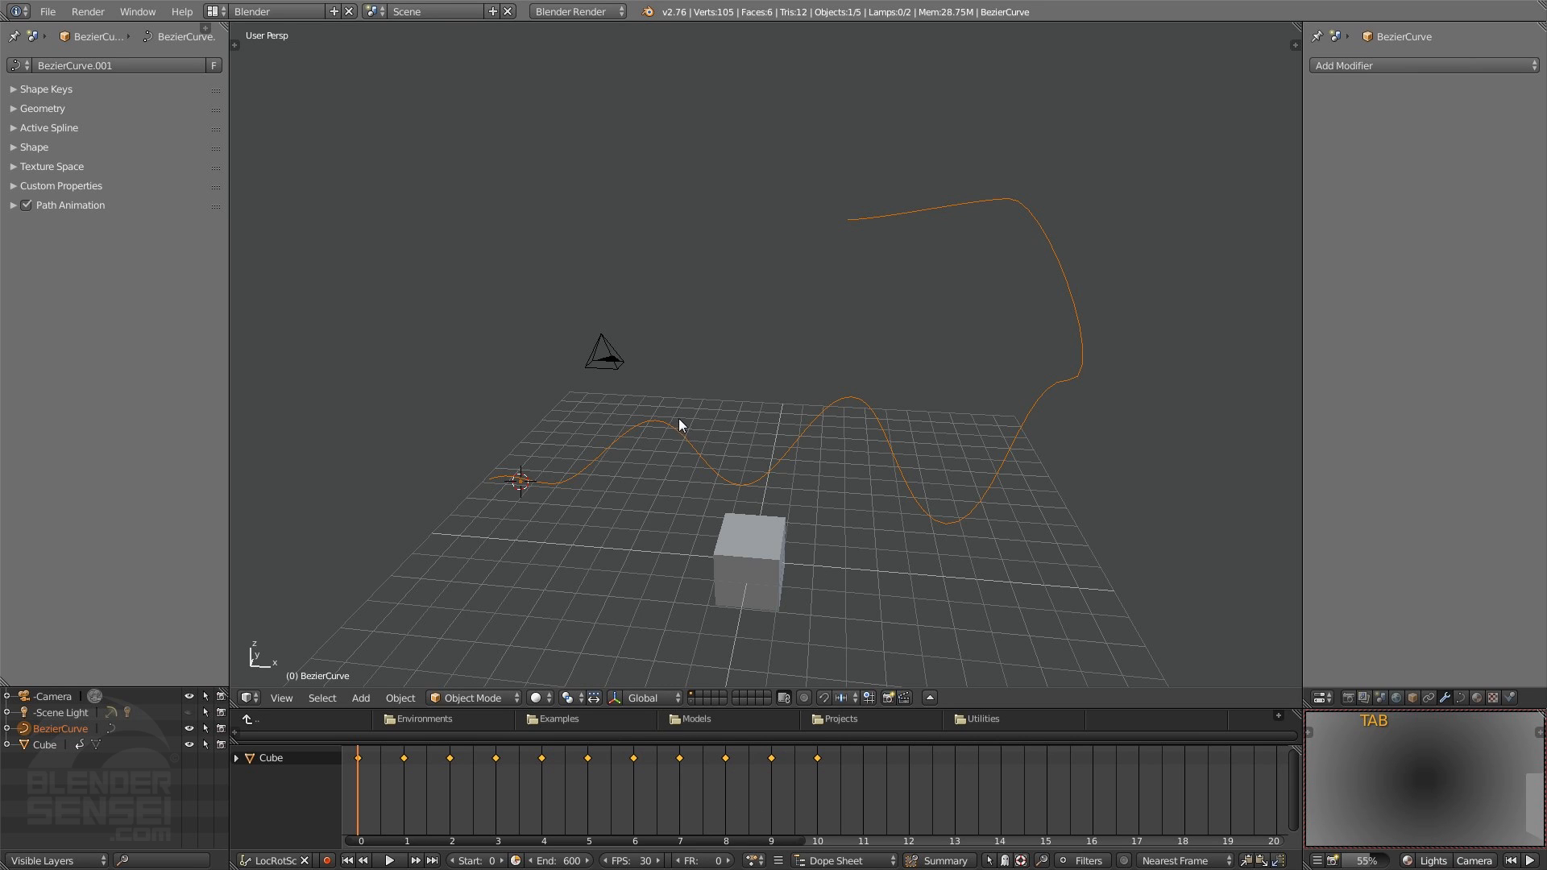
Step: Make the camera follow the new Bezier curve with Follow Path
left_click(1474, 862)
left_click(1436, 810)
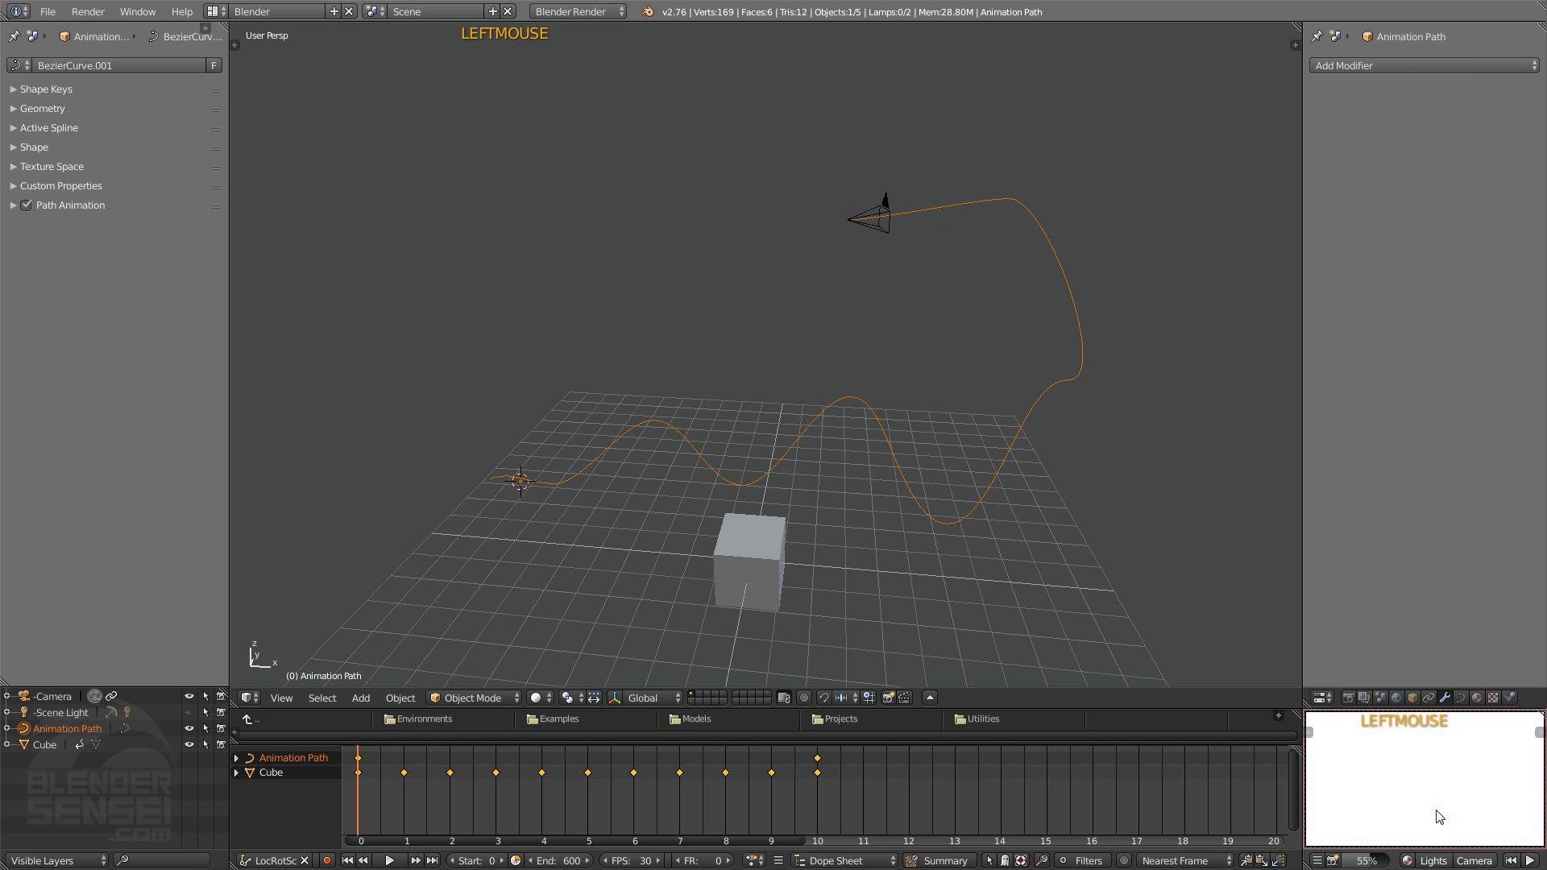
middle_click_drag(963, 435, 957, 461, "shift")
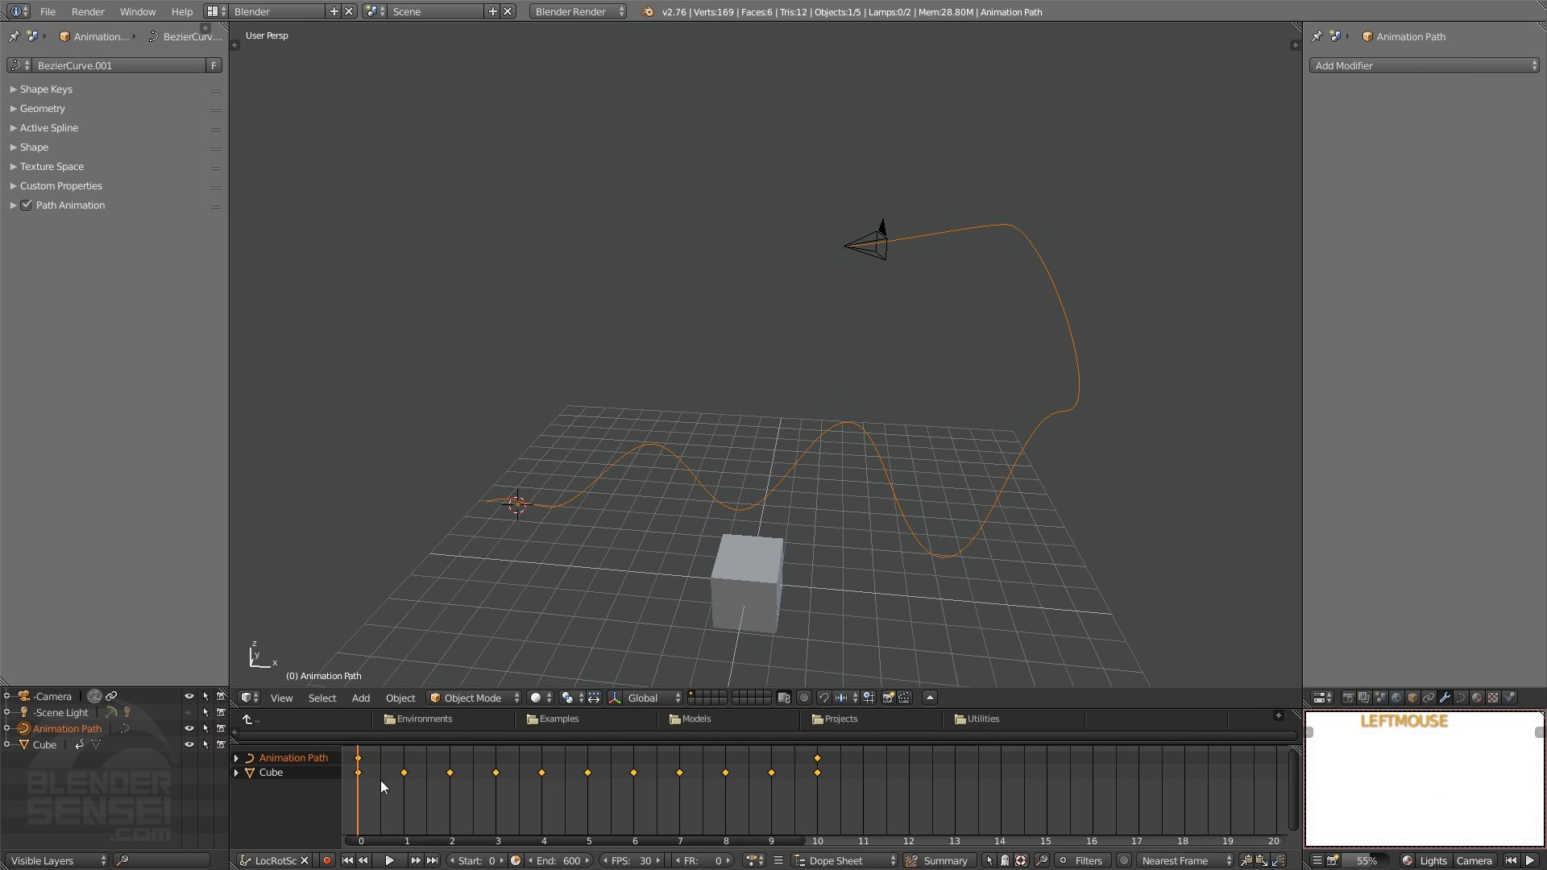
Step: Play the camera and cube animation from frame 0, stop it past frame 300, and return to frame 0
left_click(393, 862)
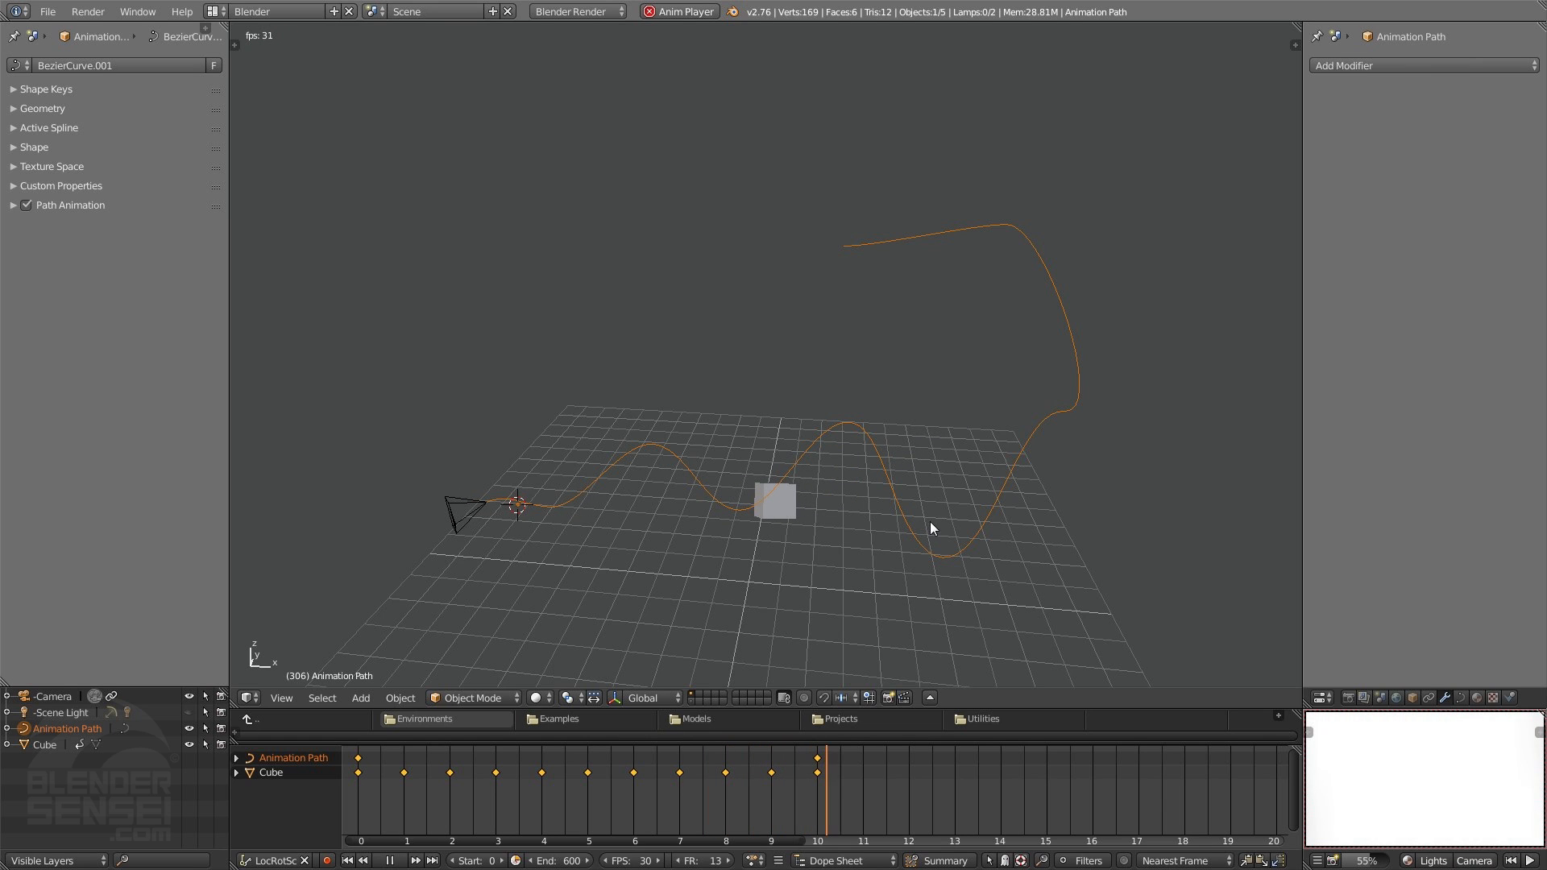
left_click(390, 861)
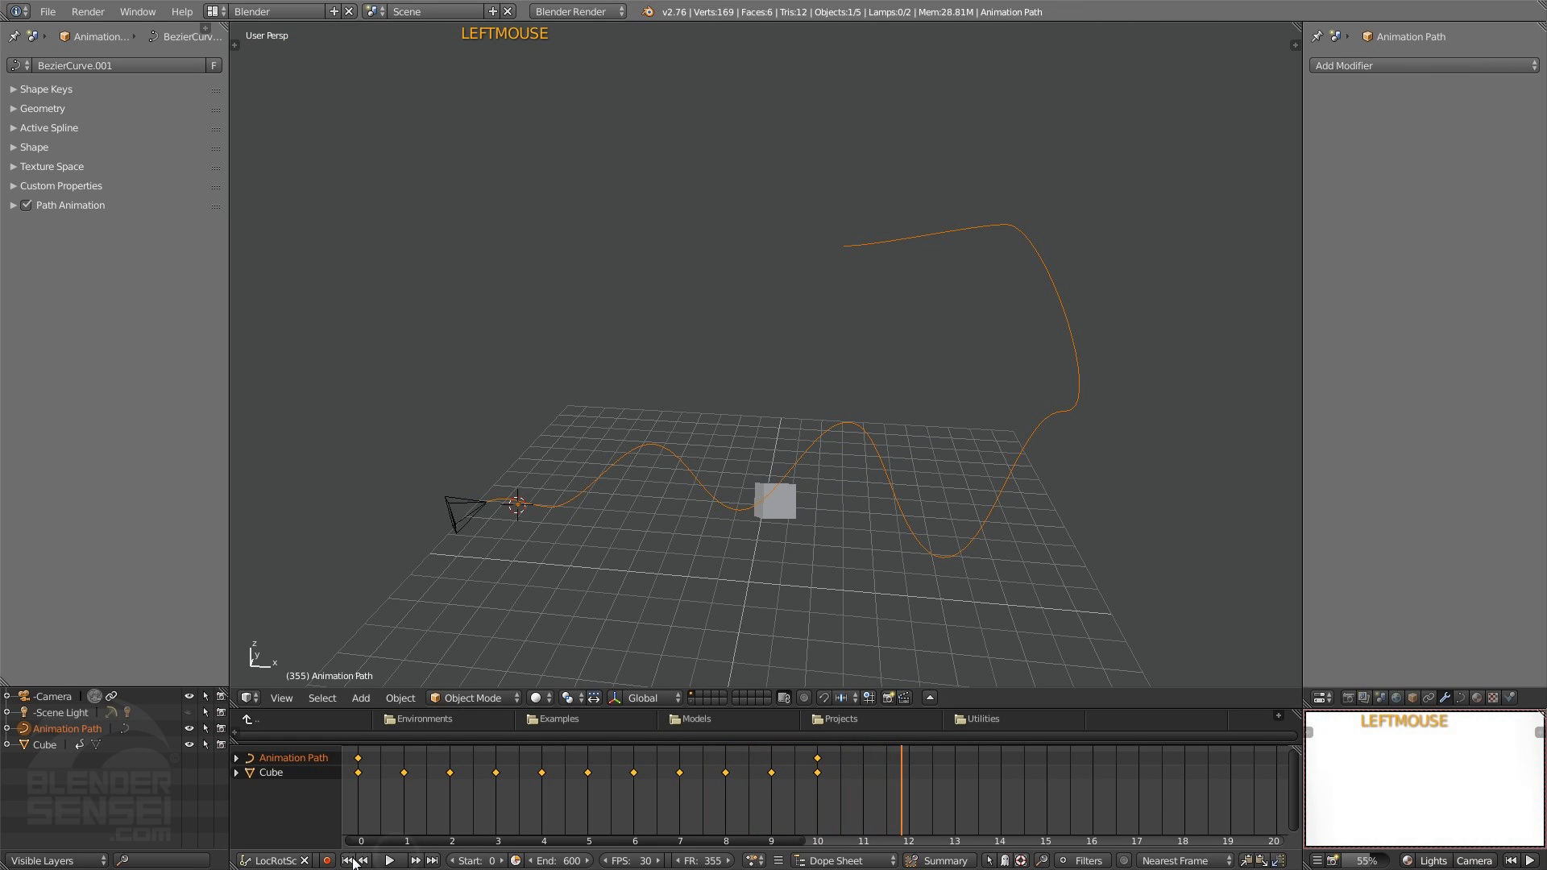
left_click(347, 861)
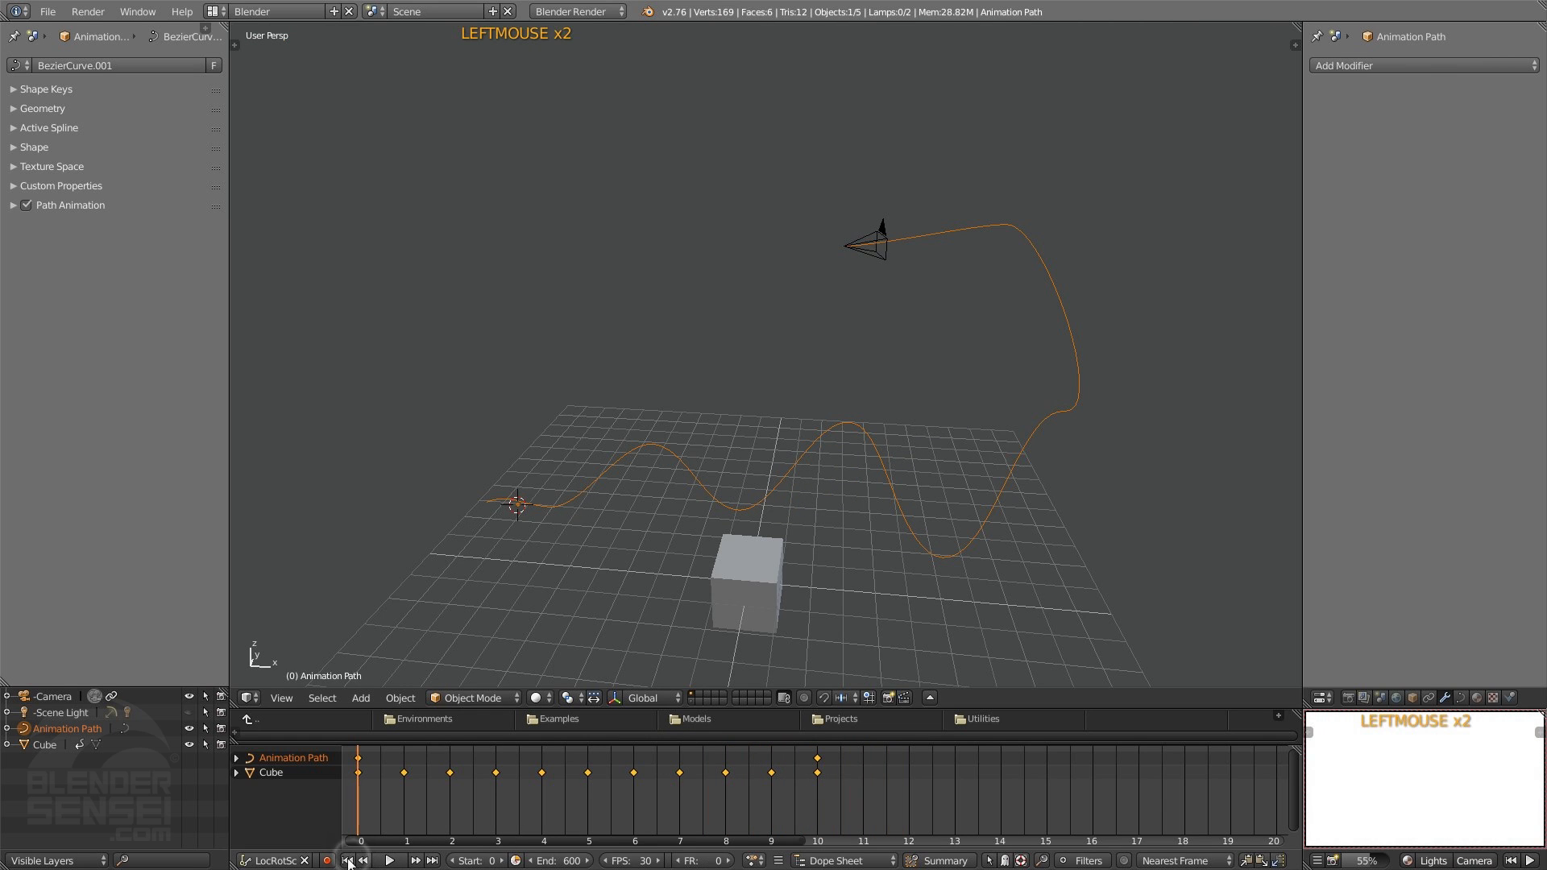
Step: Reverse the camera's path, play the animation to check the new direction, and return to frame 0
left_click(1475, 861)
left_click(1443, 794)
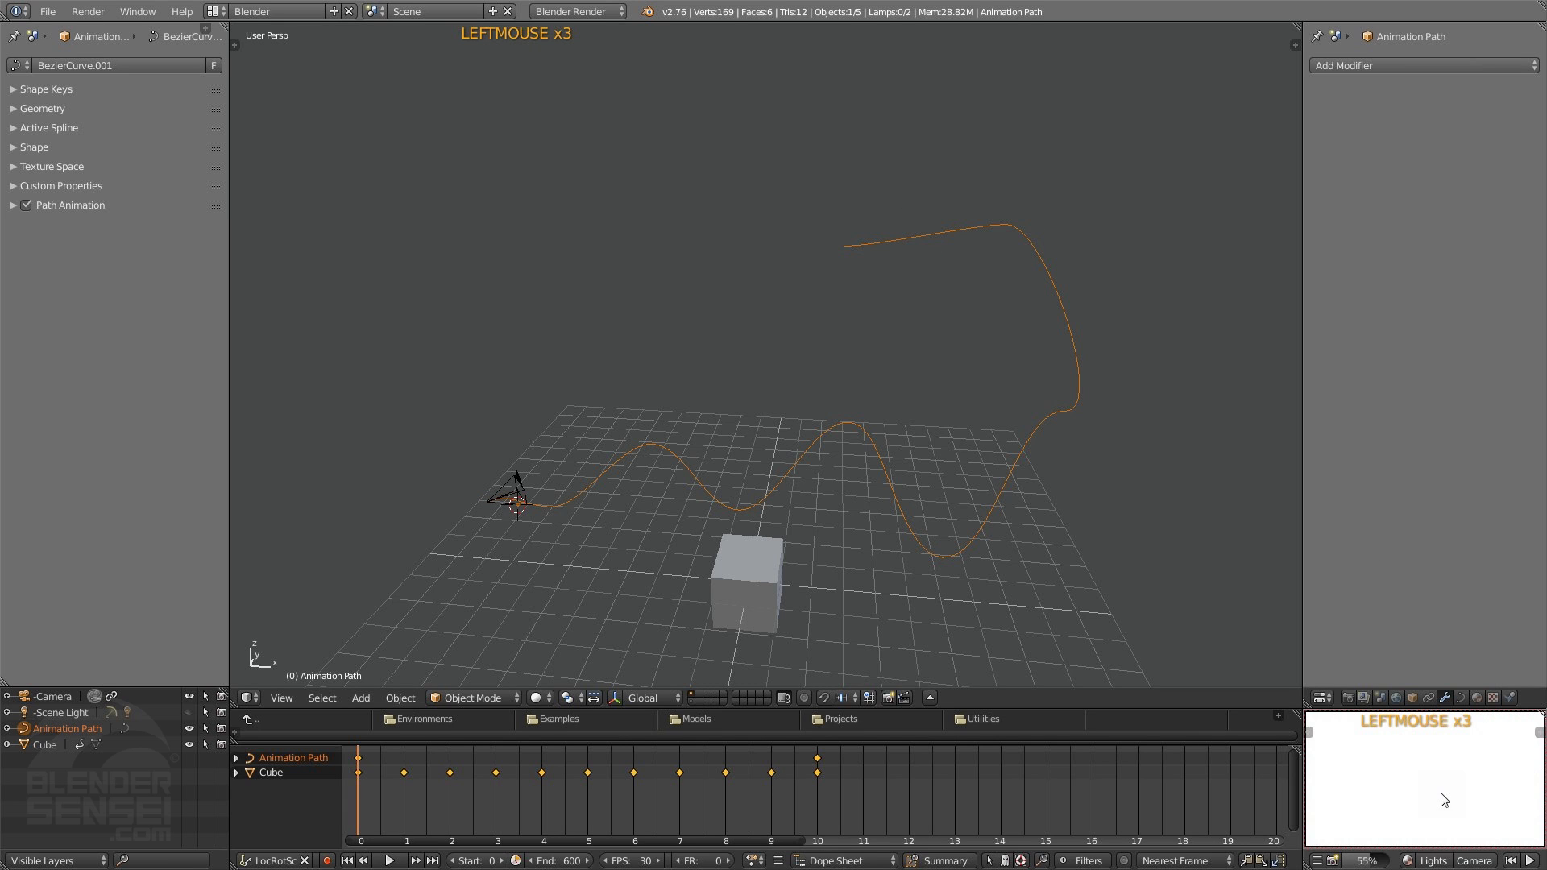
left_click(389, 861)
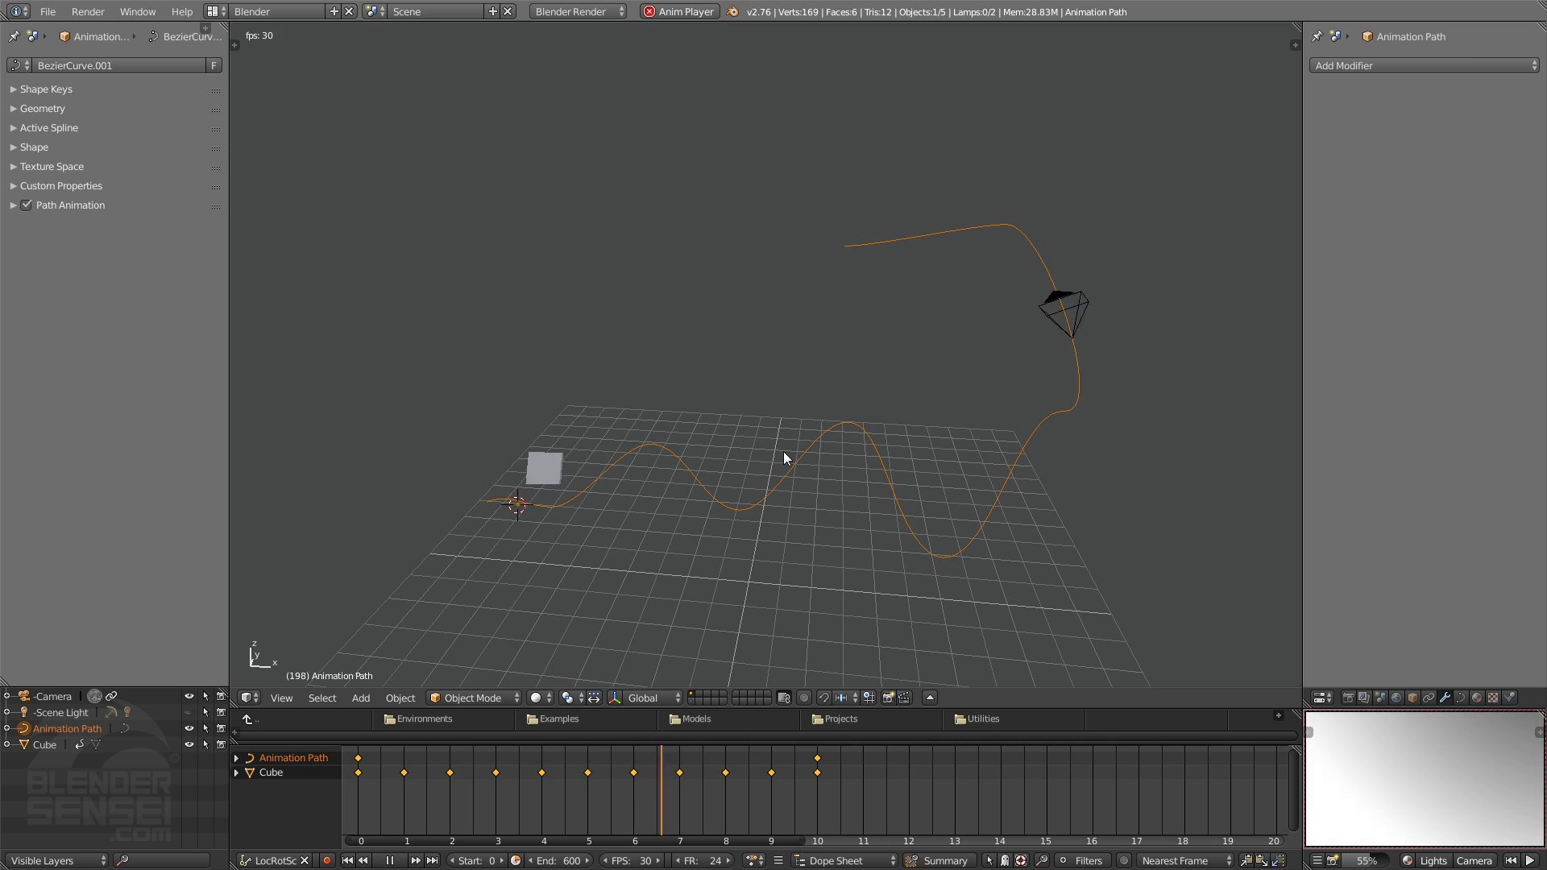
left_click(399, 860)
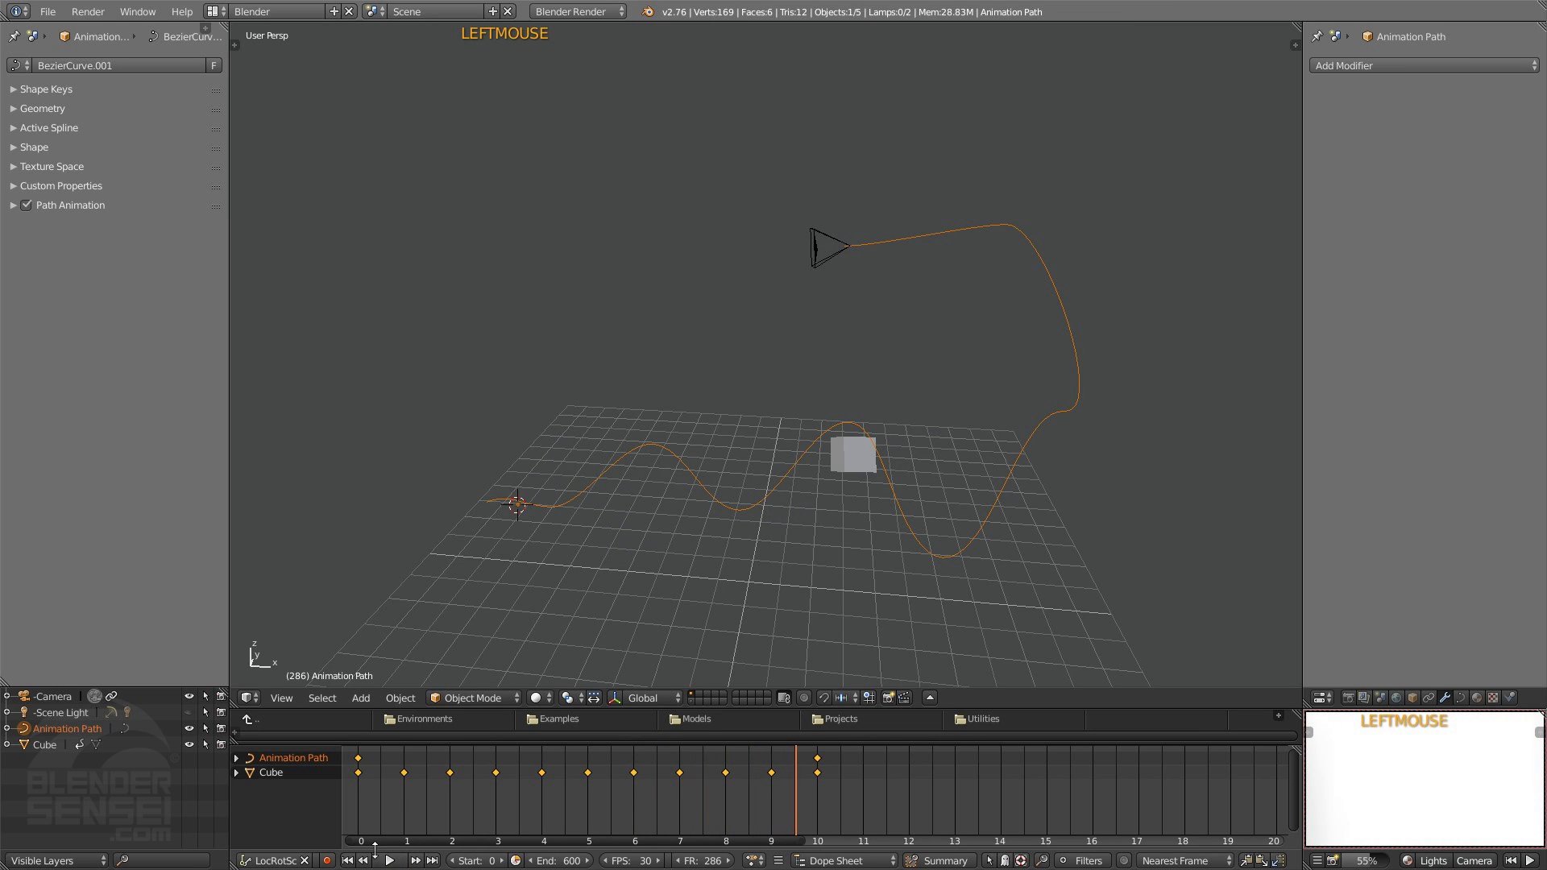
left_click(348, 861)
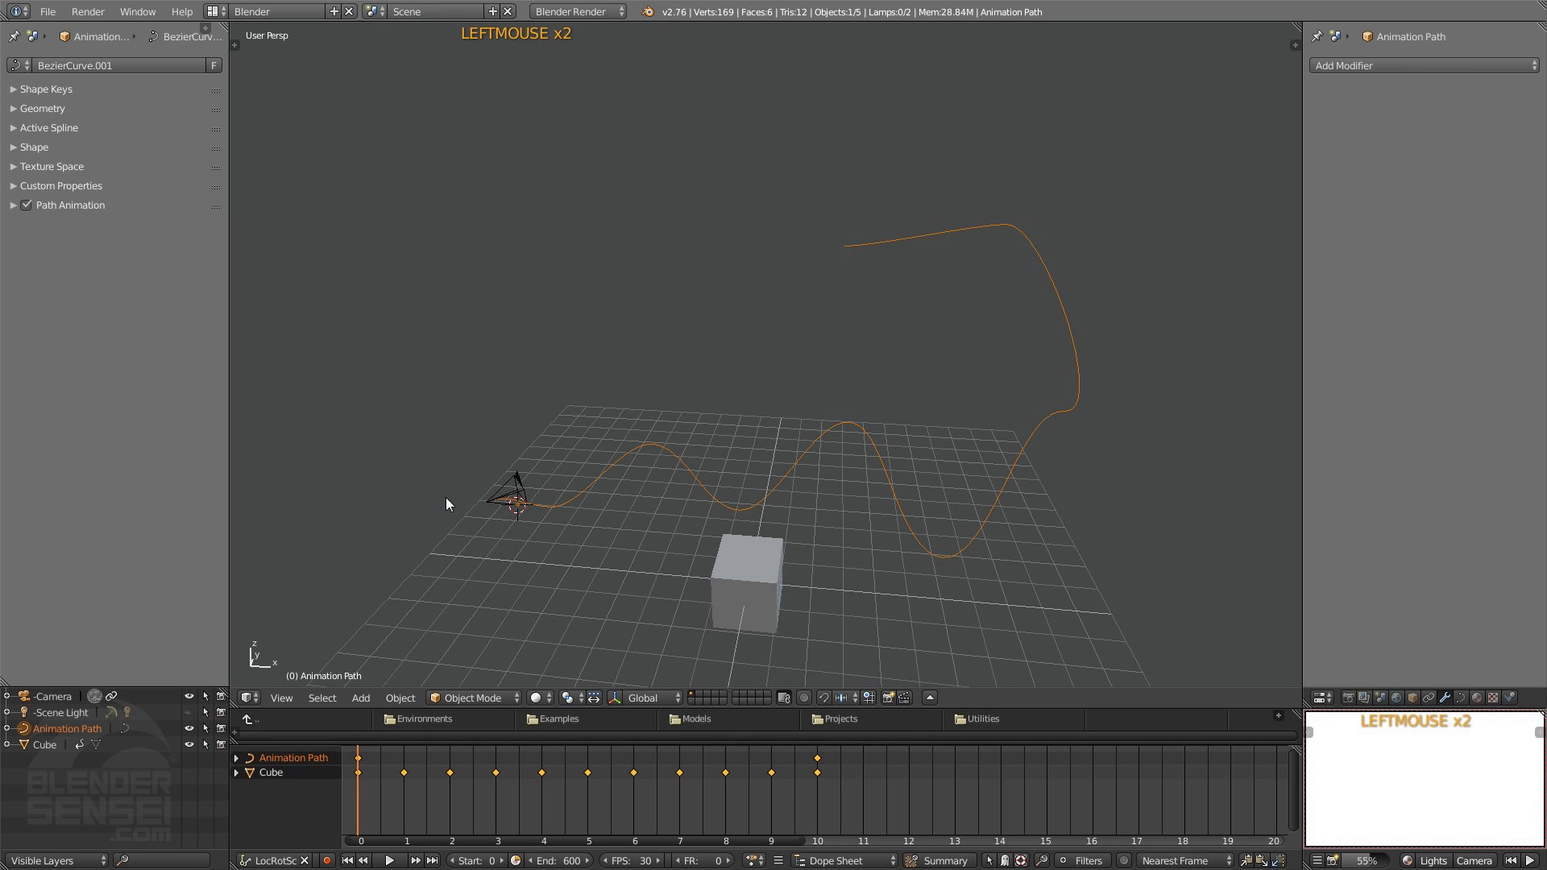
middle_click_drag(449, 505, 338, 412, "shift")
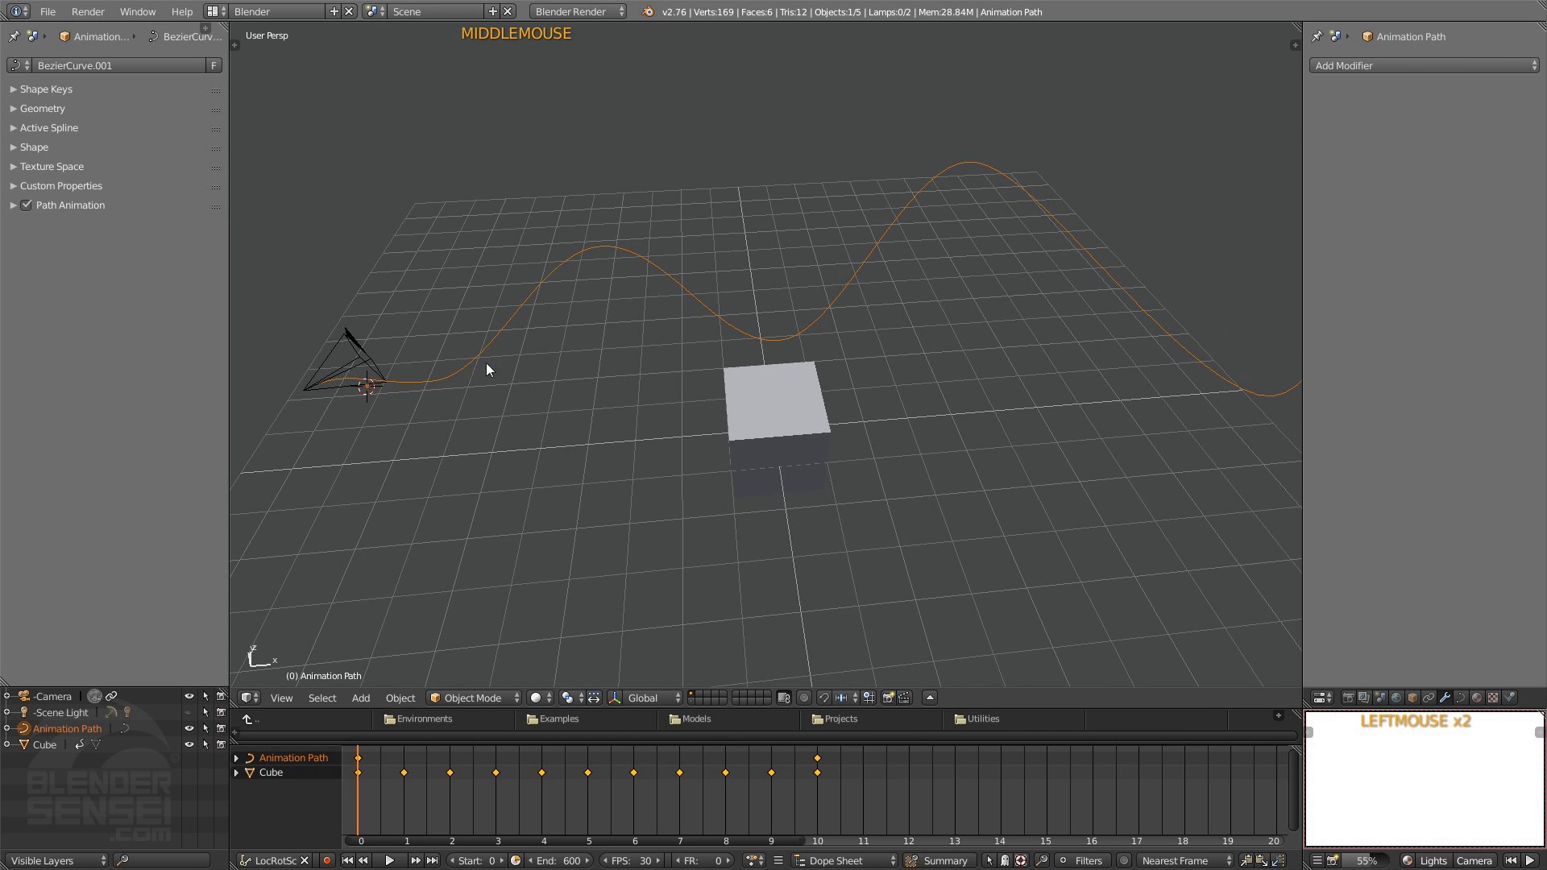
Step: Play the animation from frame 0 to examine how the camera points along the curve, stop it, and return to frame 0
middle_click_drag(722, 323, 793, 346)
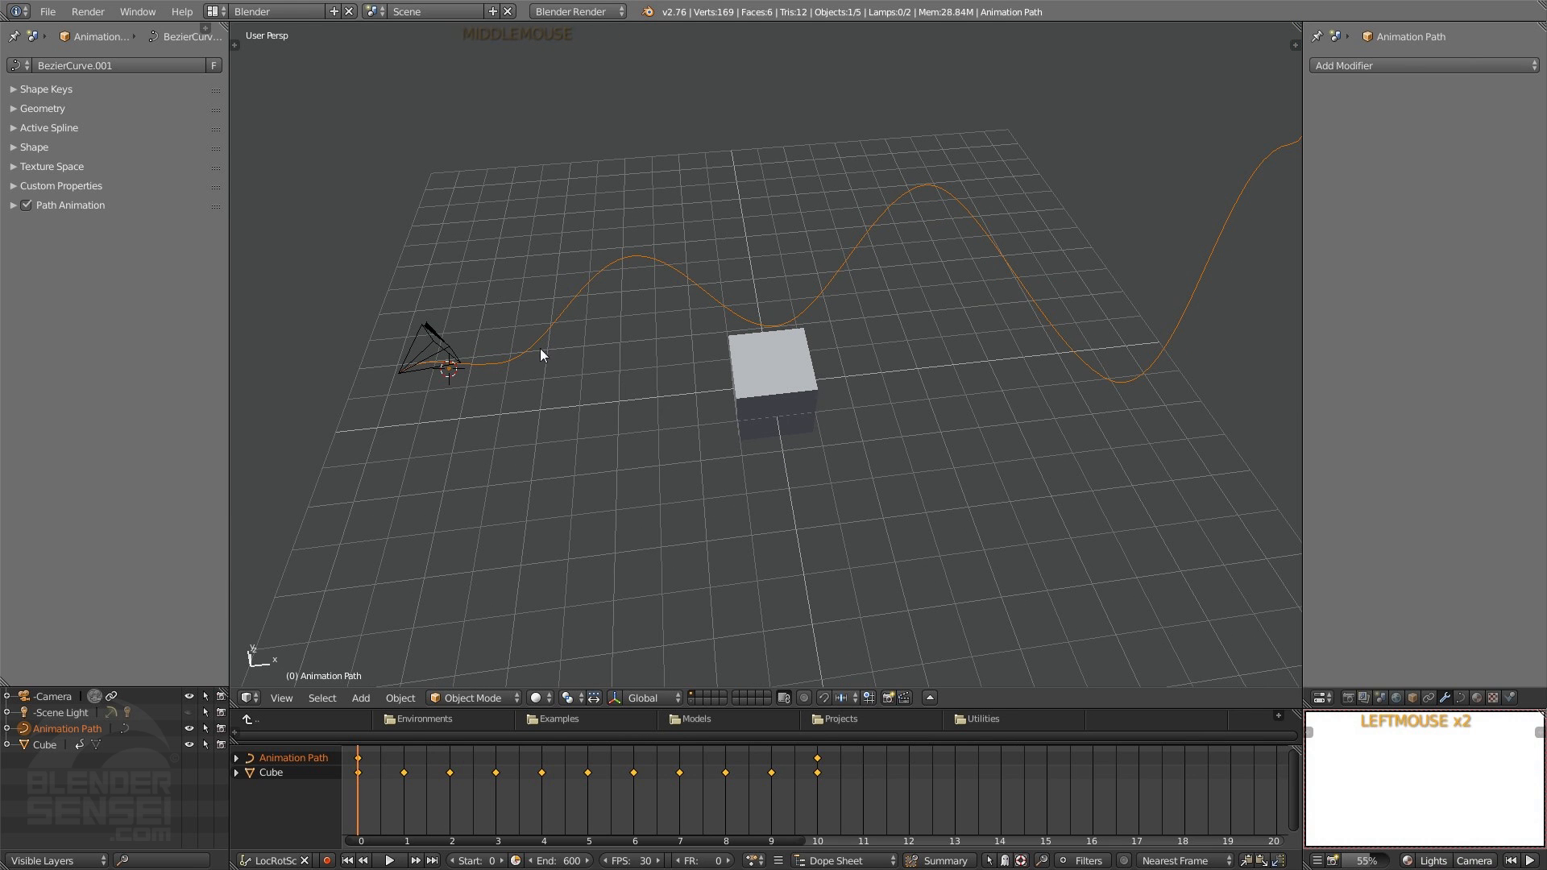
middle_click_drag(635, 253, 423, 733)
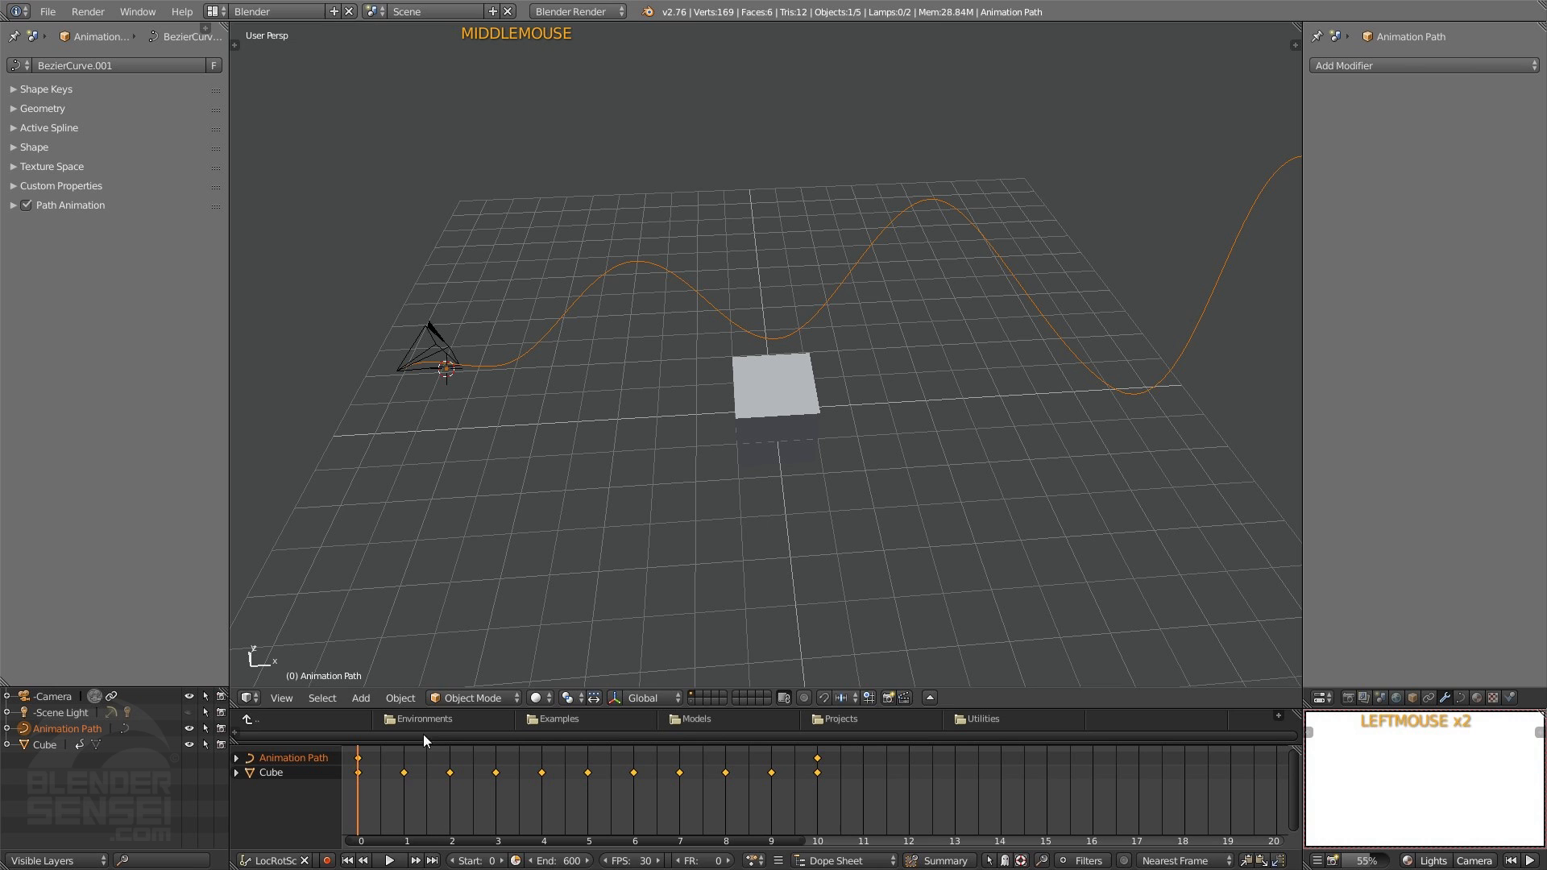
left_click(391, 861)
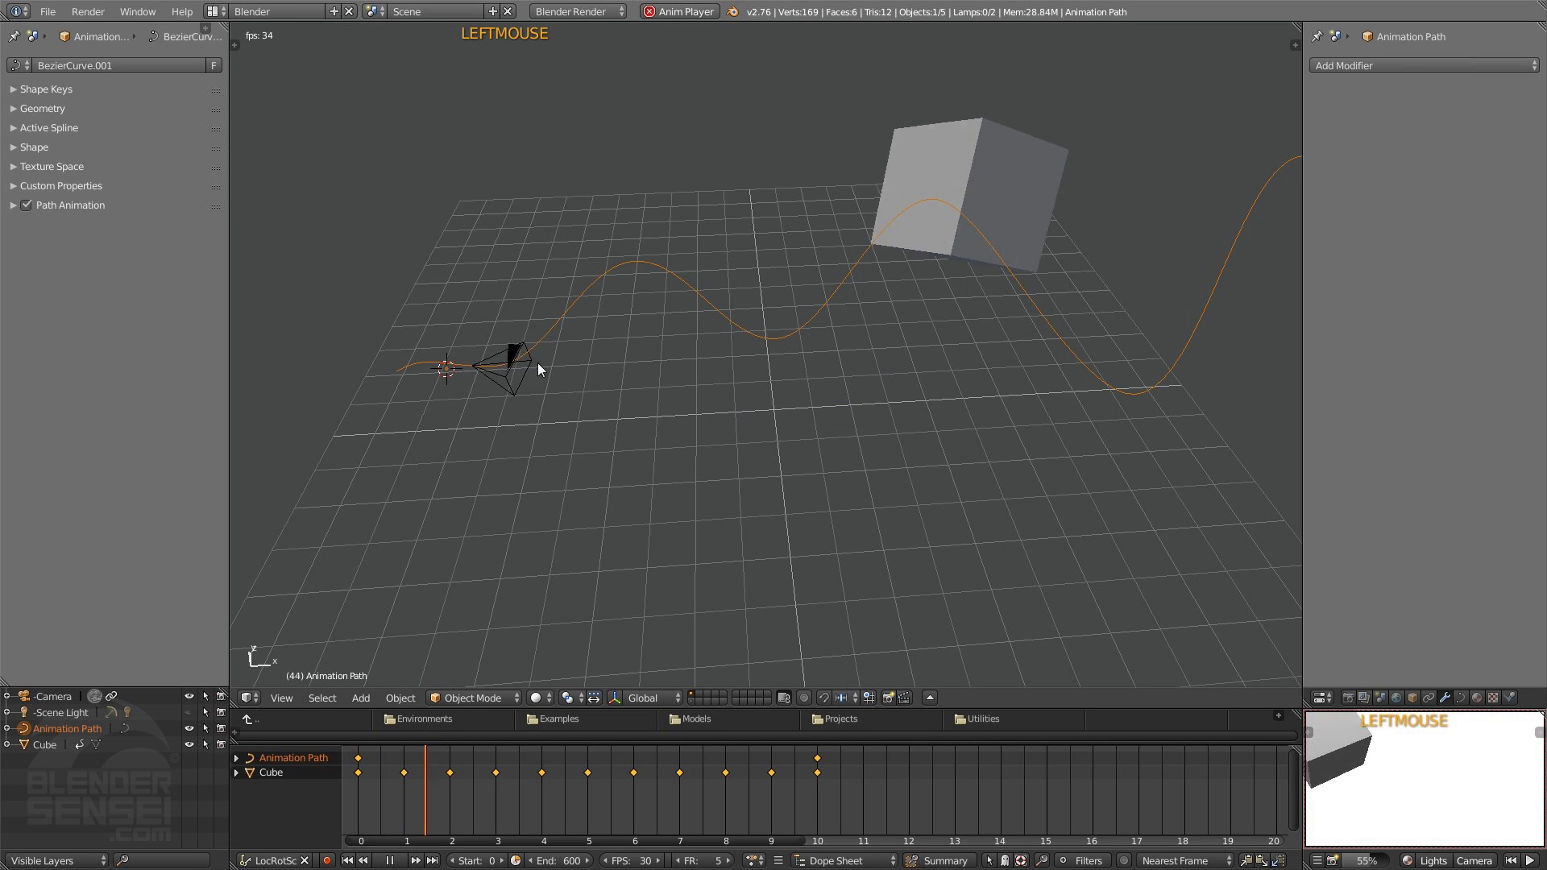
left_click(390, 861)
double_click(347, 861)
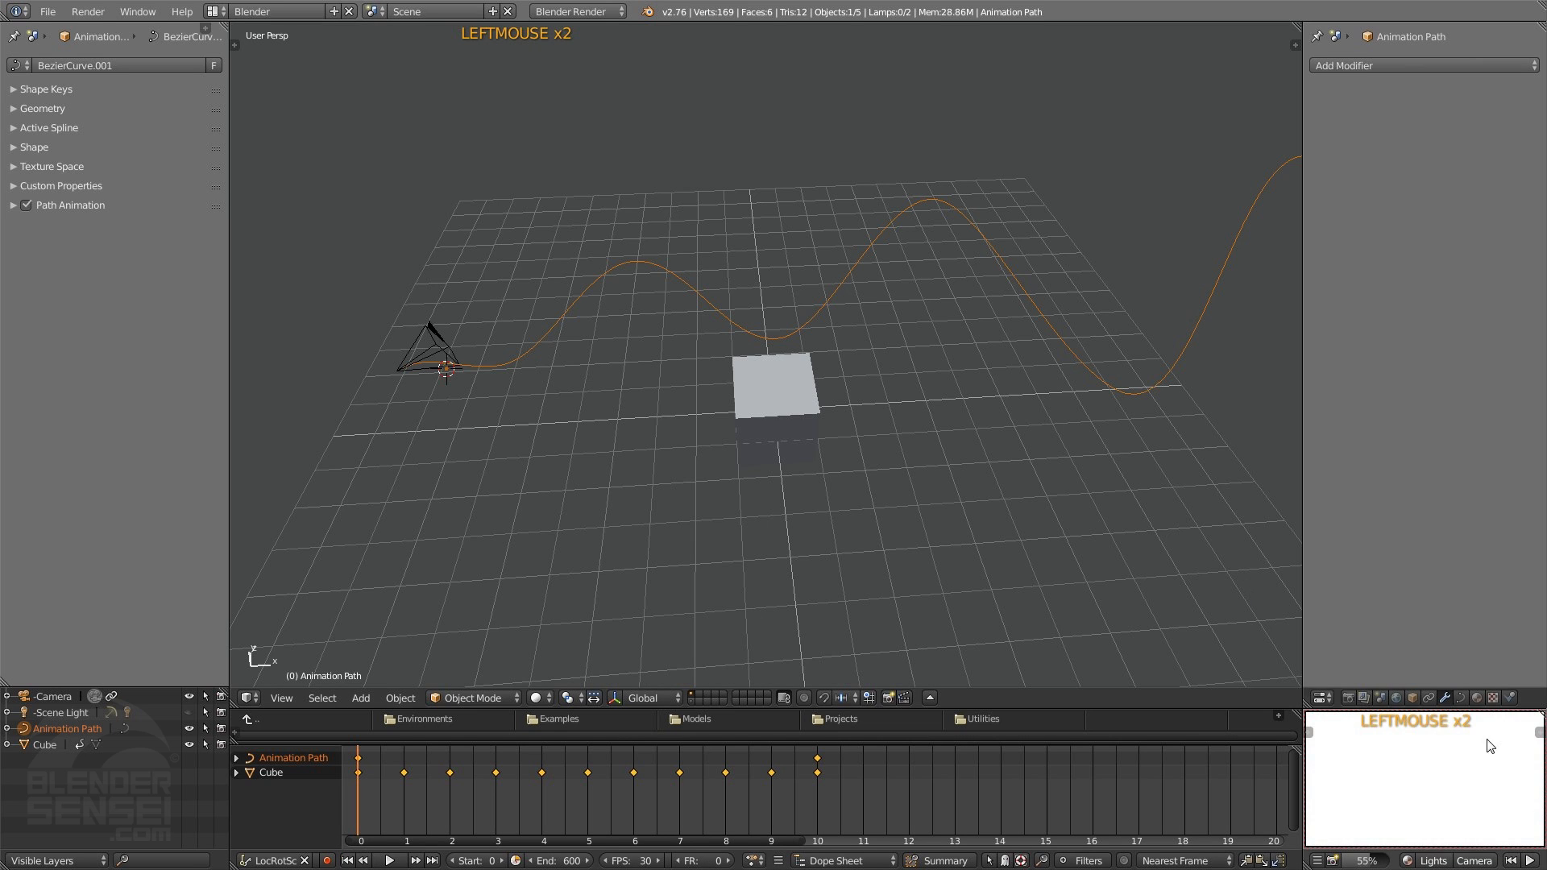
Step: Stop the camera from tracking its path, play the animation to check its orientation, and return to frame 0
left_click(1465, 861)
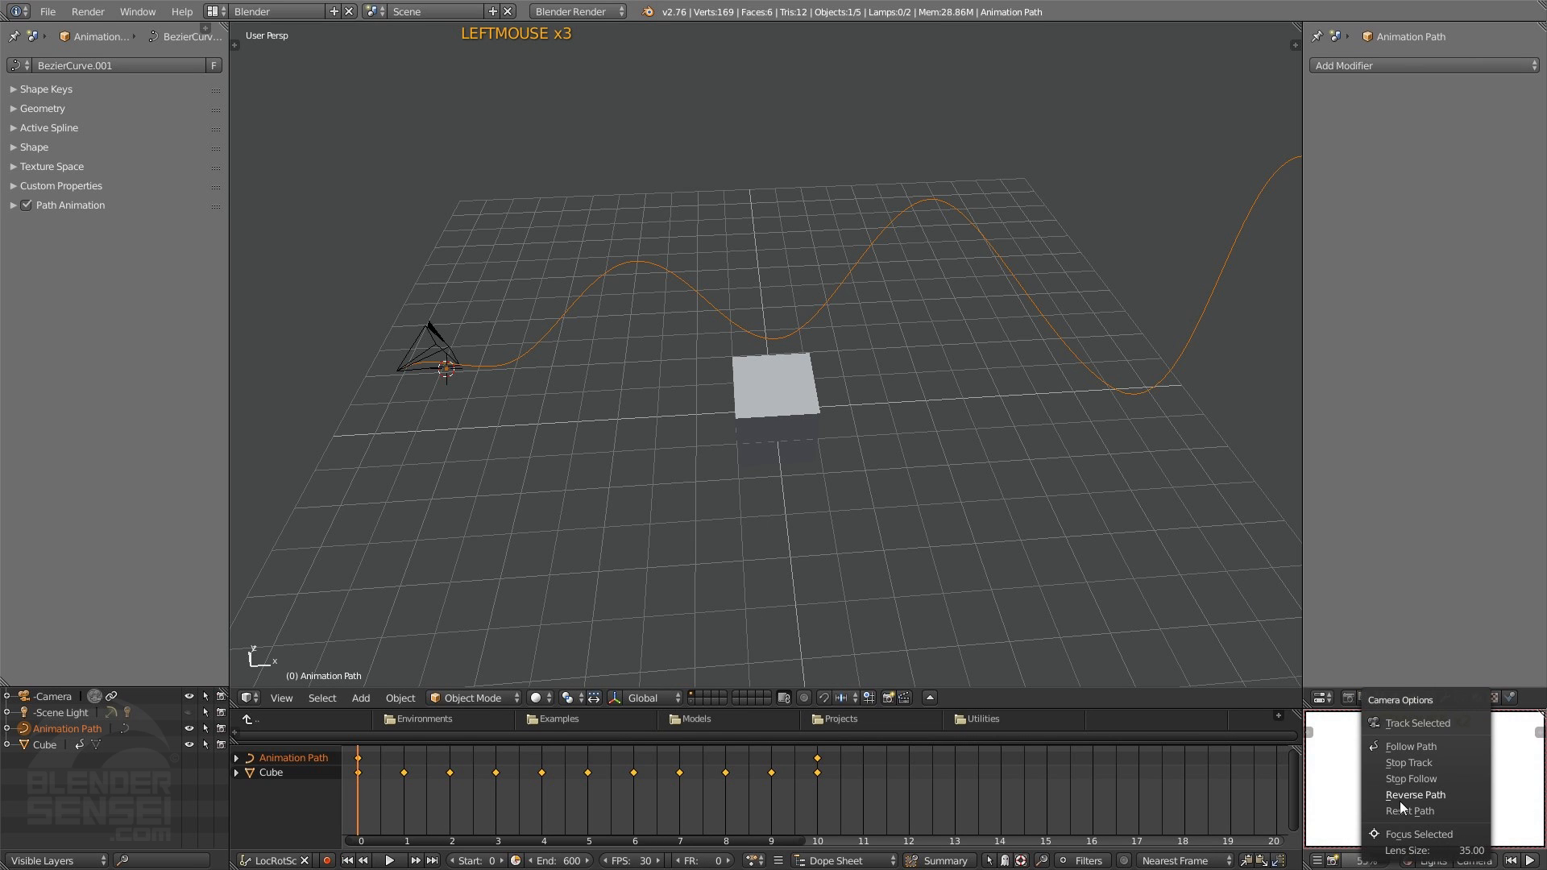
left_click(1410, 764)
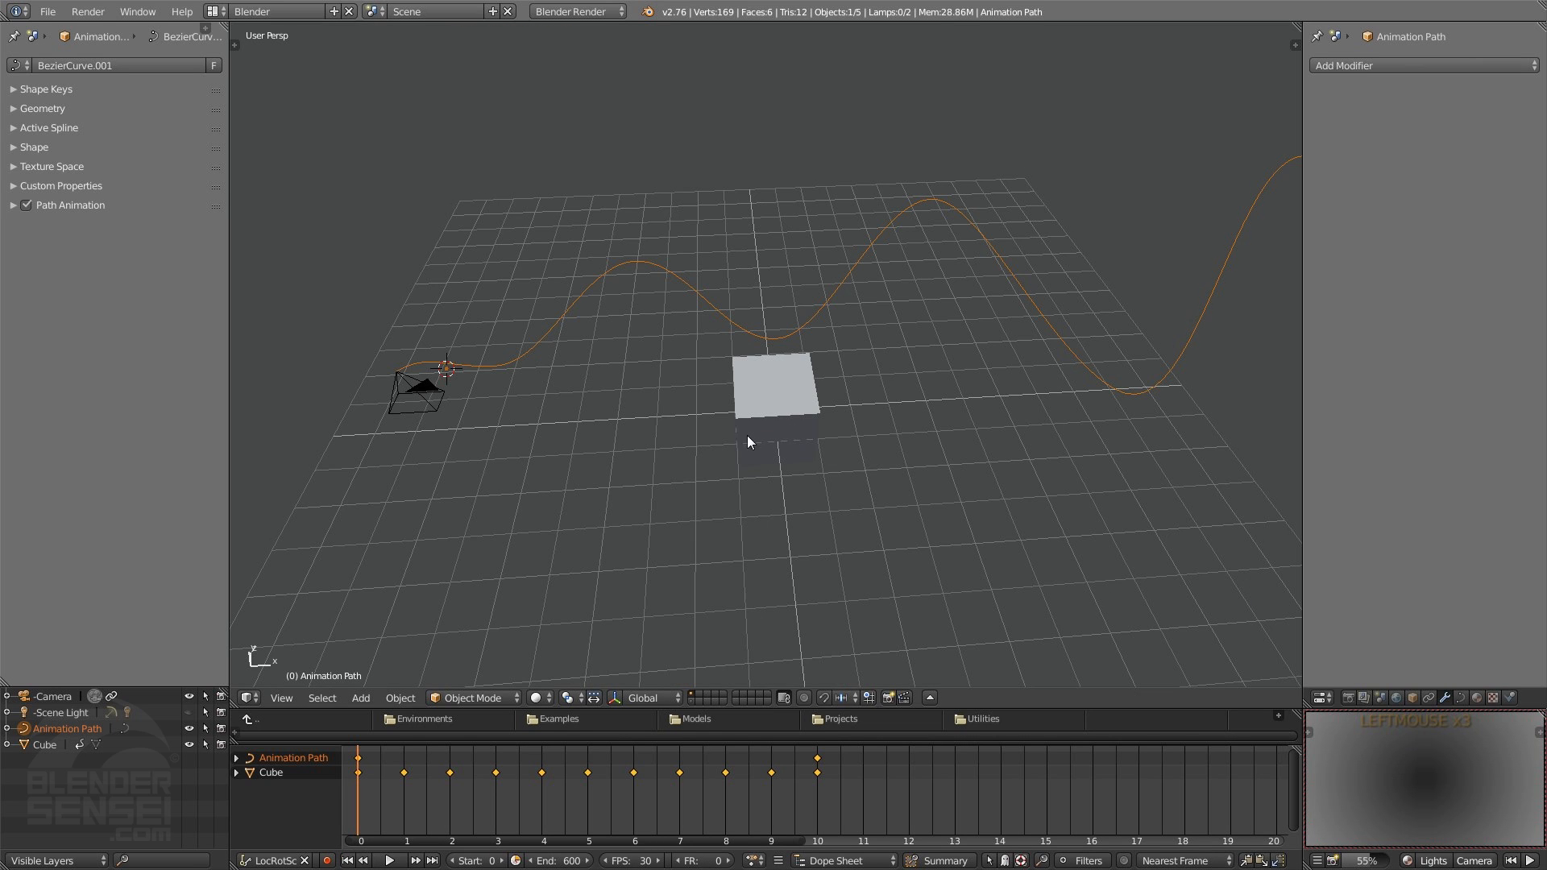
mouse_move(747, 435)
middle_mouse_down()
mouse_move(848, 410)
mouse_move(751, 427)
middle_mouse_up()
left_click(390, 860)
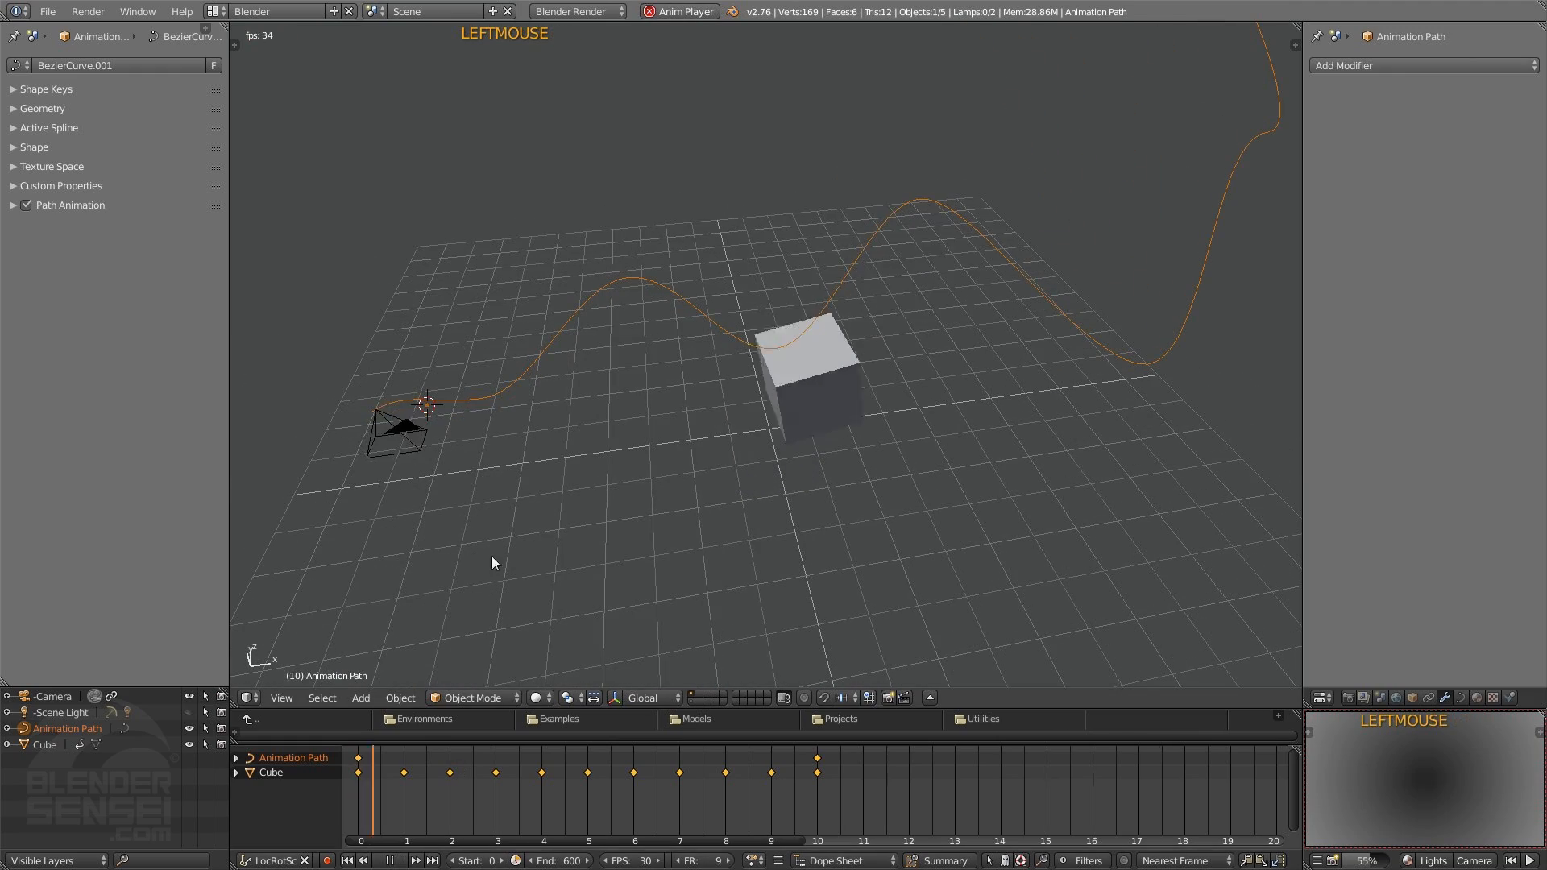
scroll(695, 424, "down", 2)
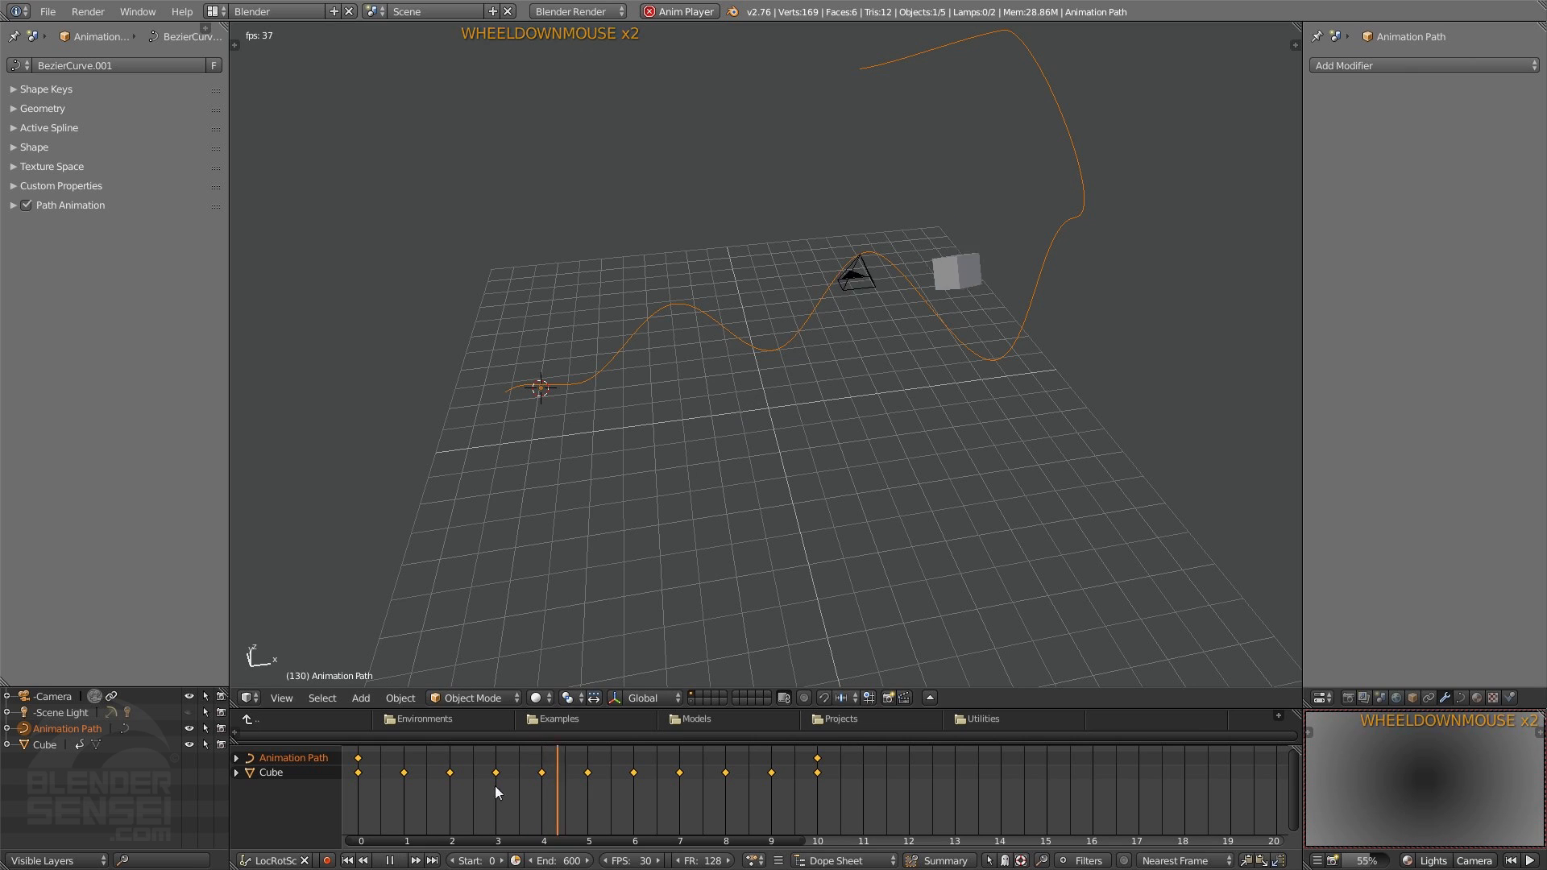
left_click(390, 861)
left_click(348, 860)
Step: Rotate the camera manually at frame 0, both freely and about the Z axis, to give it a new viewing direction
left_click(517, 411)
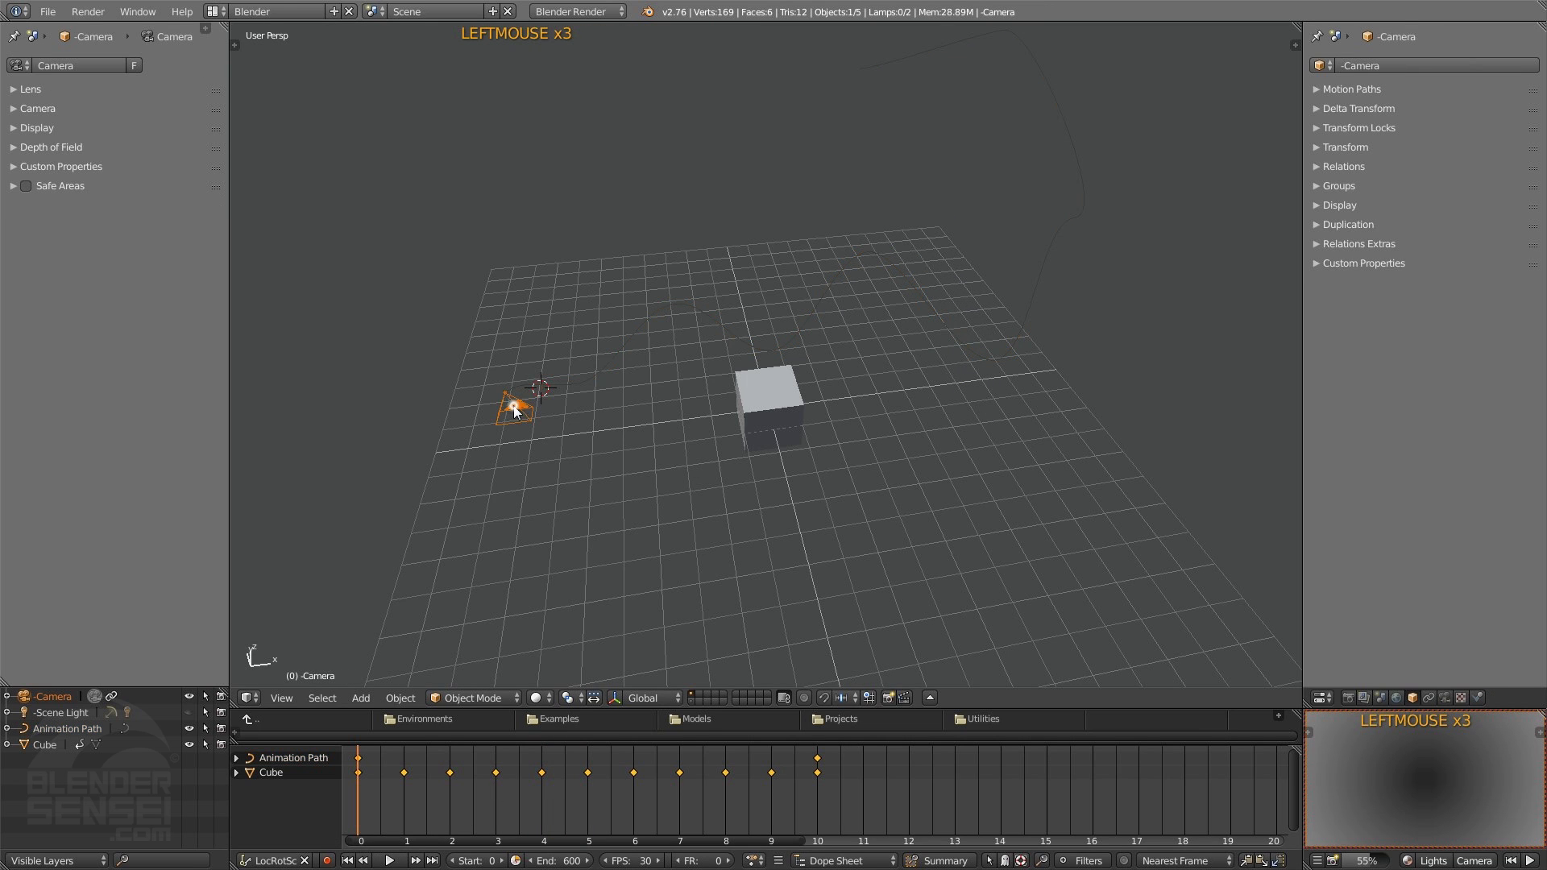
middle_click_drag(517, 411, 856, 318)
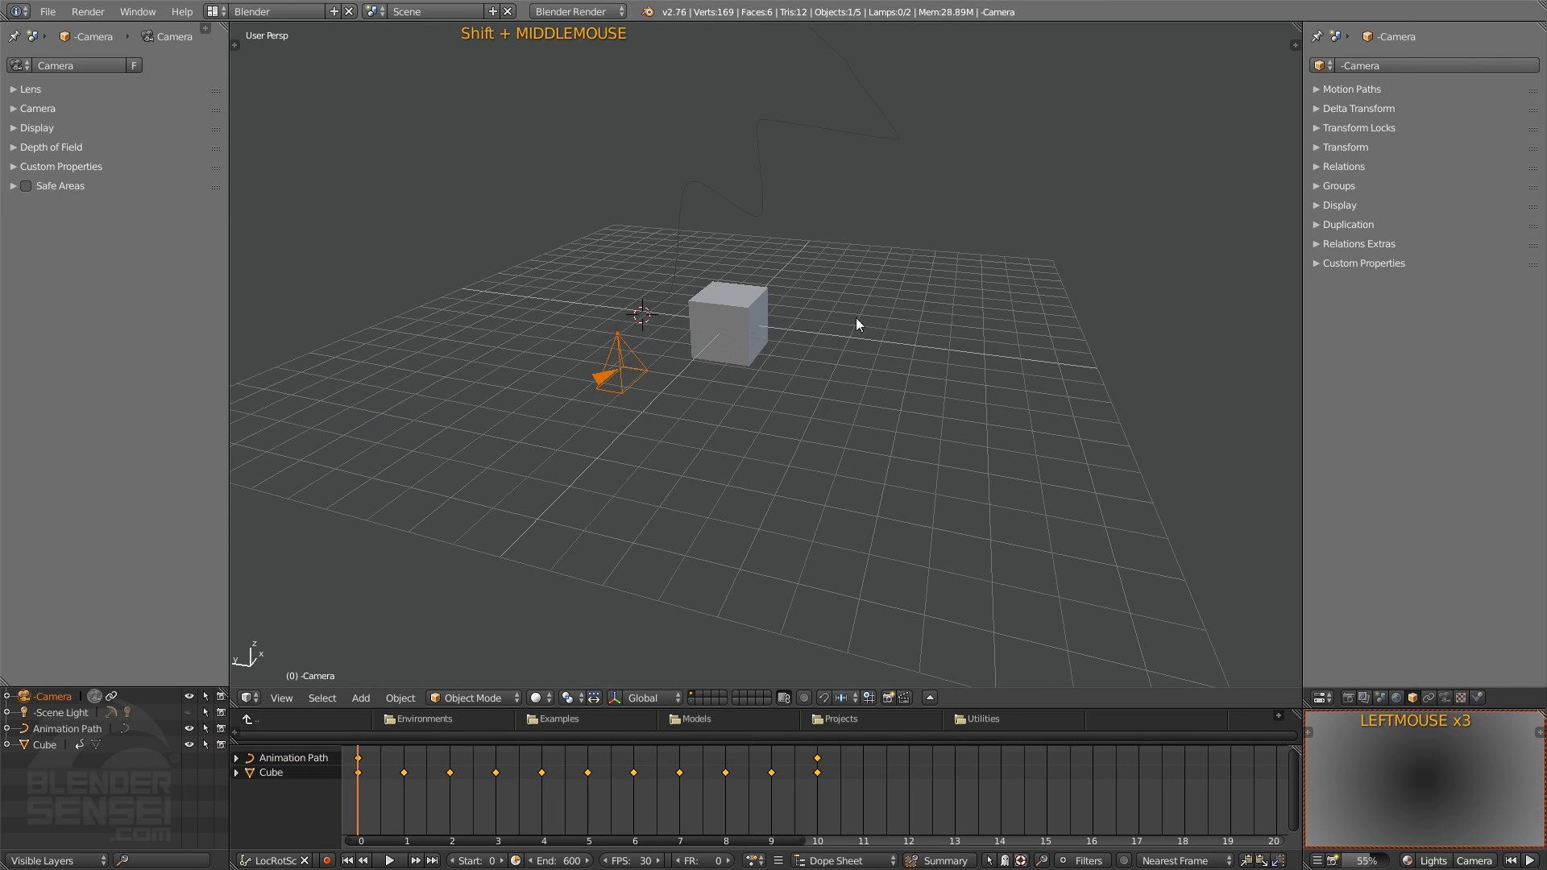
key("r")
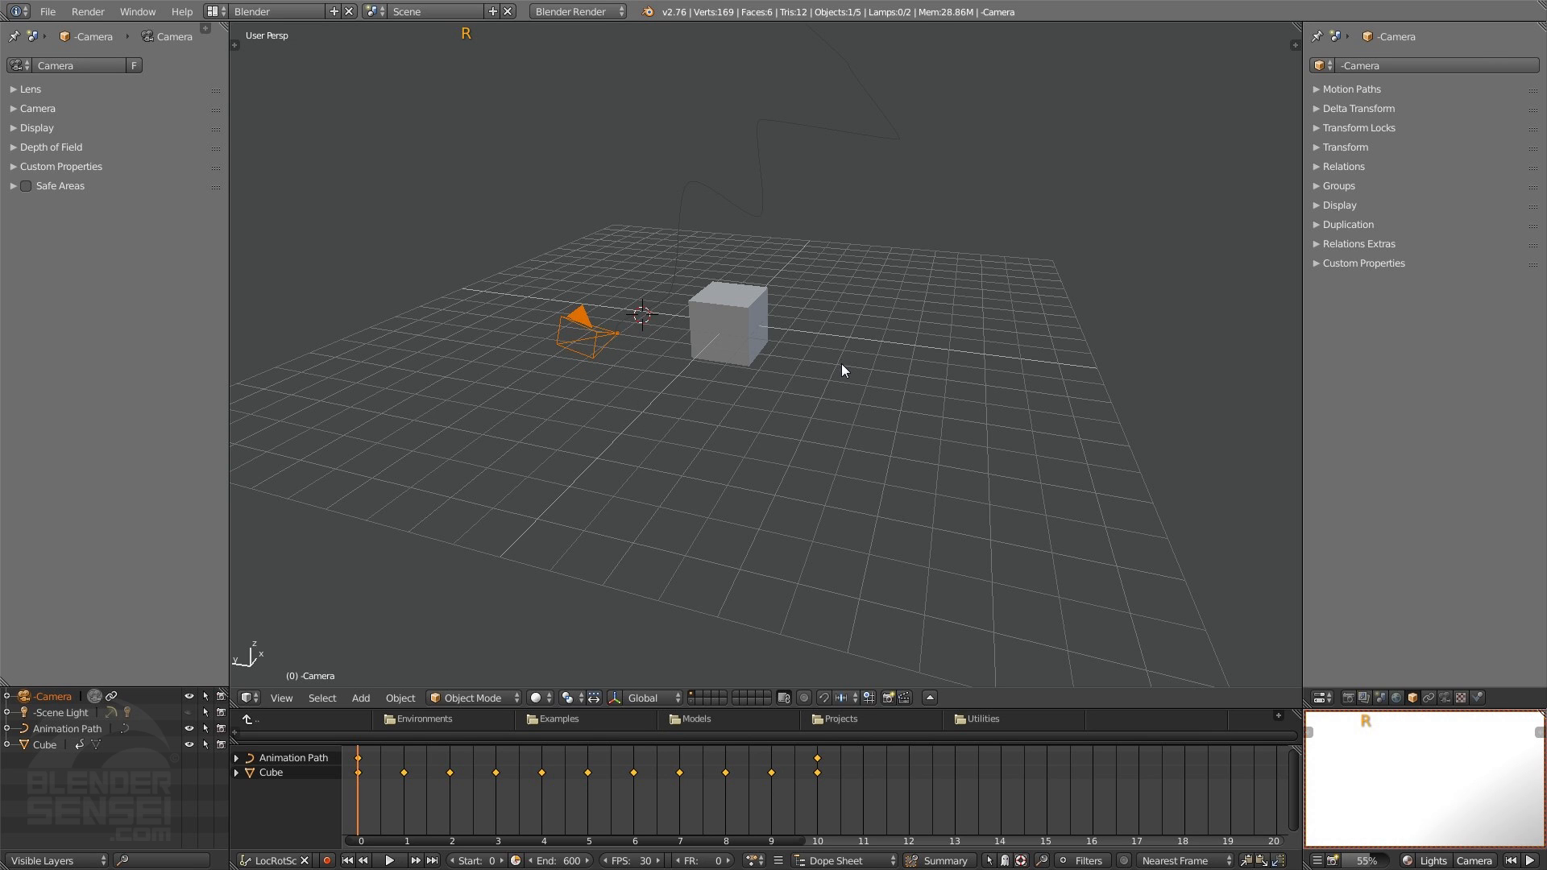
key("r")
key("z")
left_click(603, 480)
key("r")
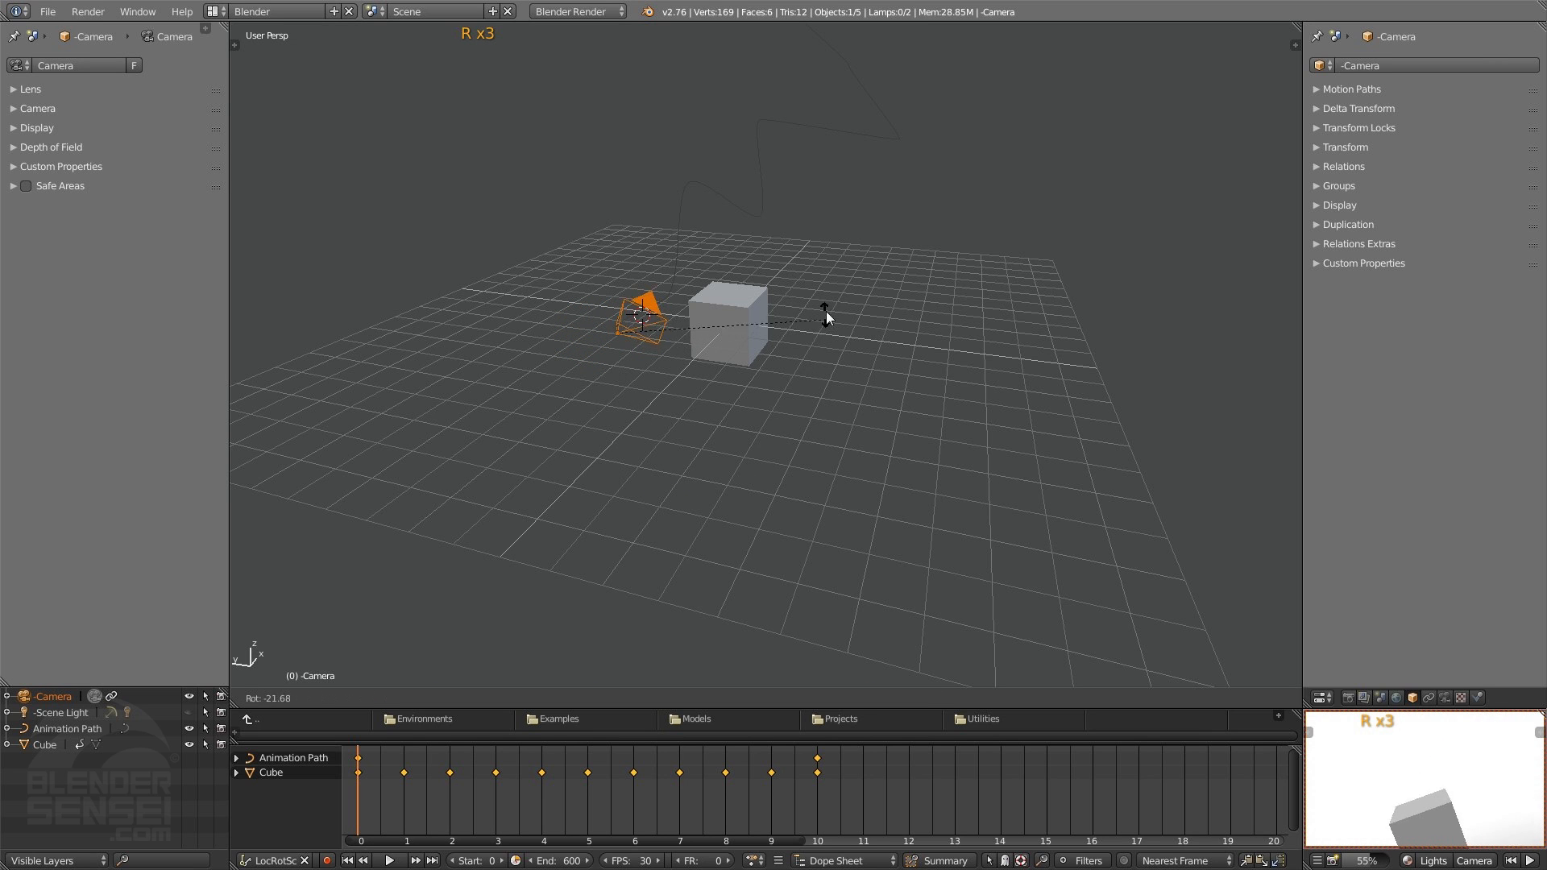
left_click(826, 197)
middle_click_drag(794, 347, 691, 382)
key("r")
left_click(775, 277)
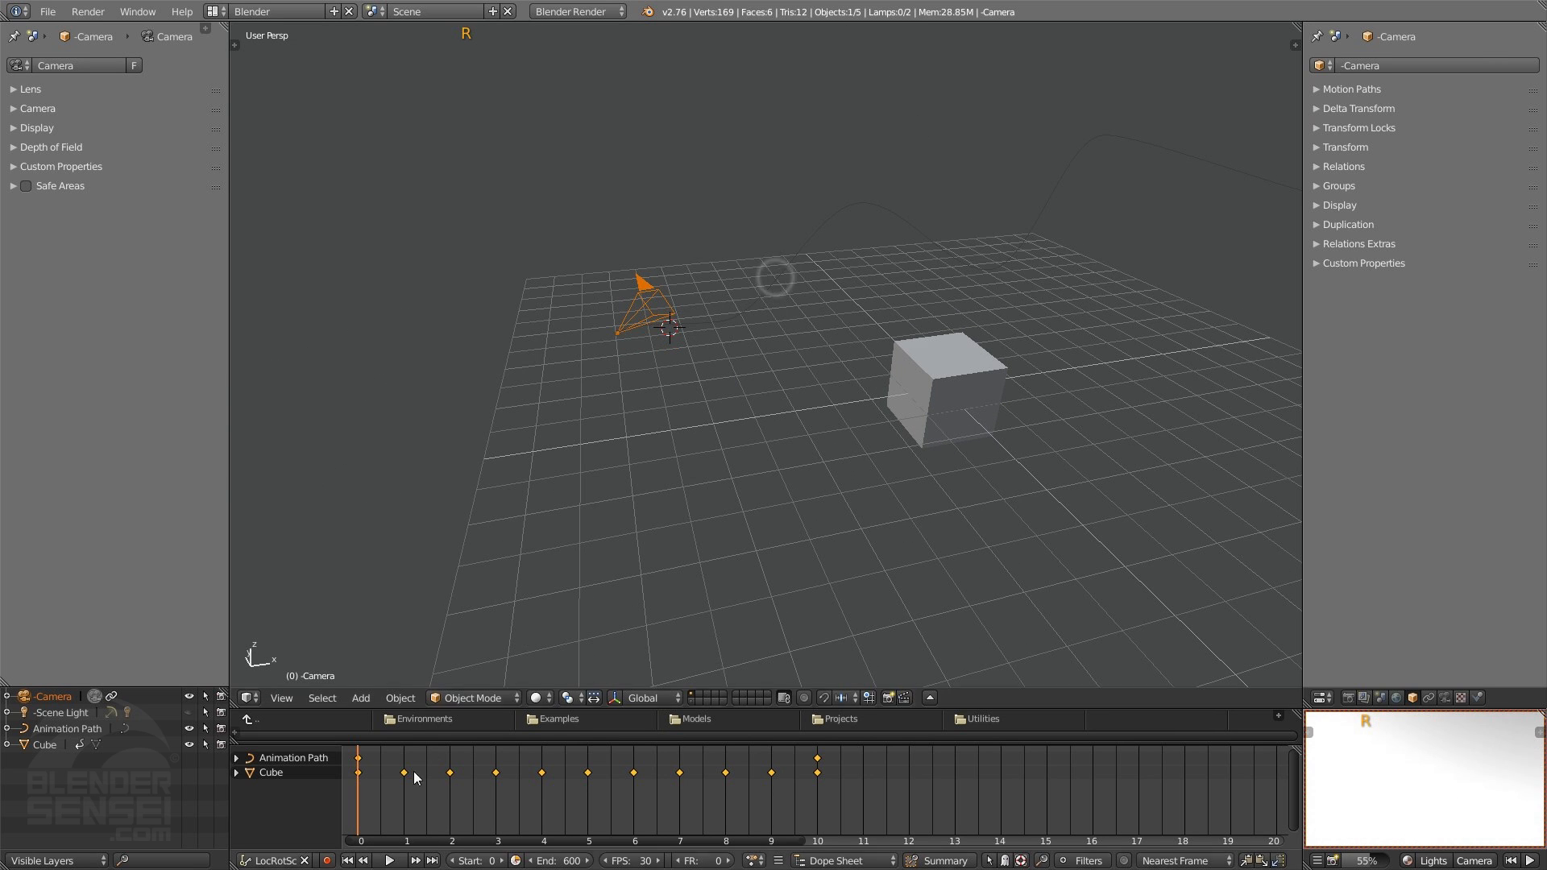
Step: Play the animation to examine the rotated camera's movement along the curve and stop it near frame 248
left_click(389, 861)
middle_click_drag(867, 409, 781, 501, "shift")
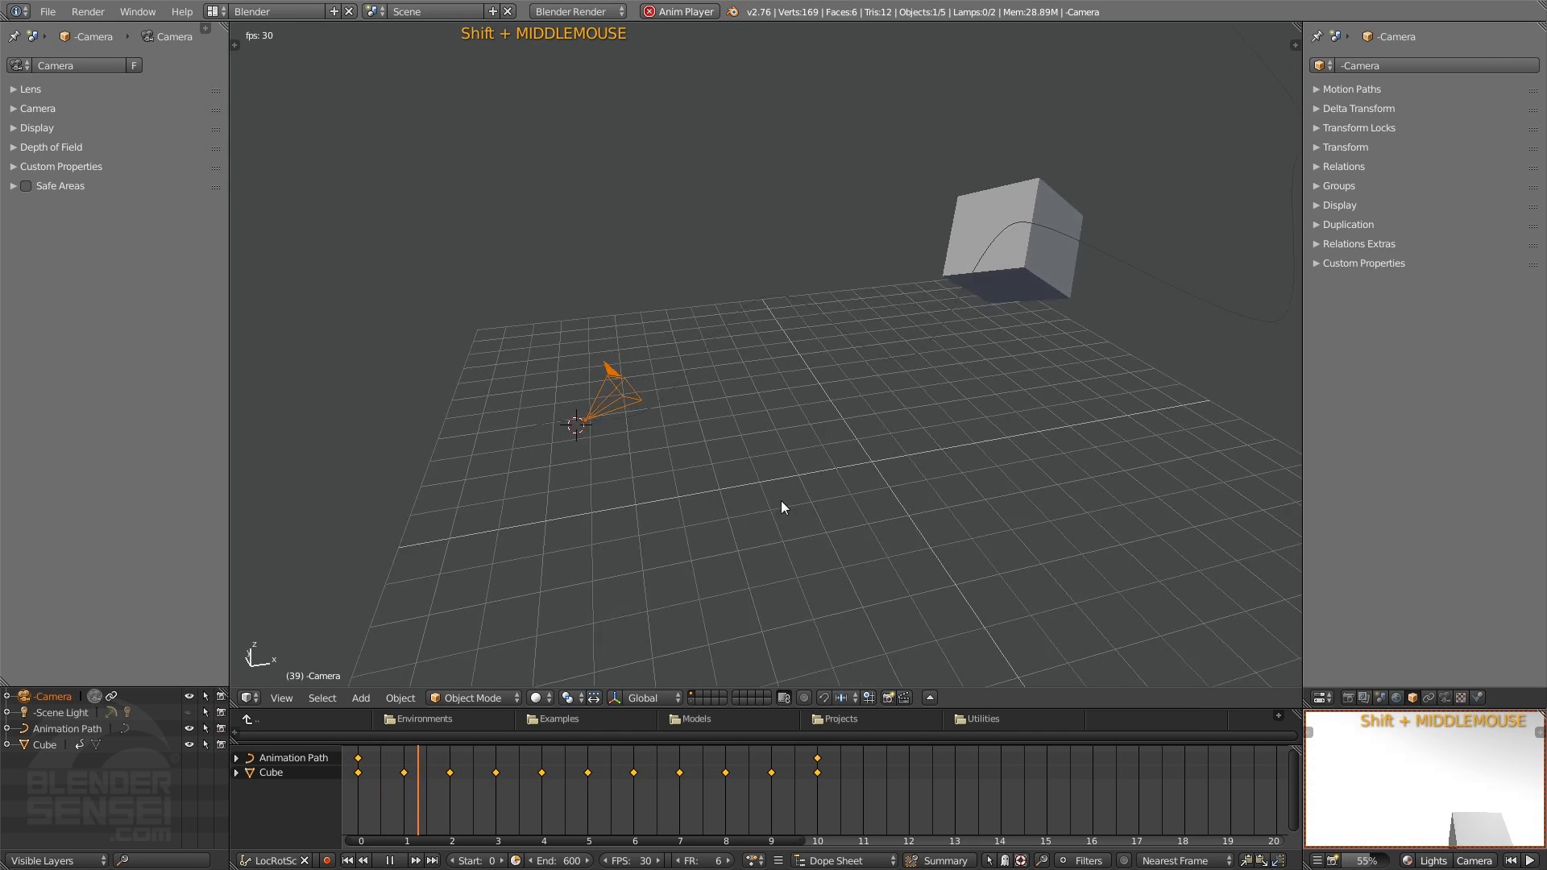
scroll(728, 507, "down", 2)
middle_click_drag(752, 375, 731, 414, "shift")
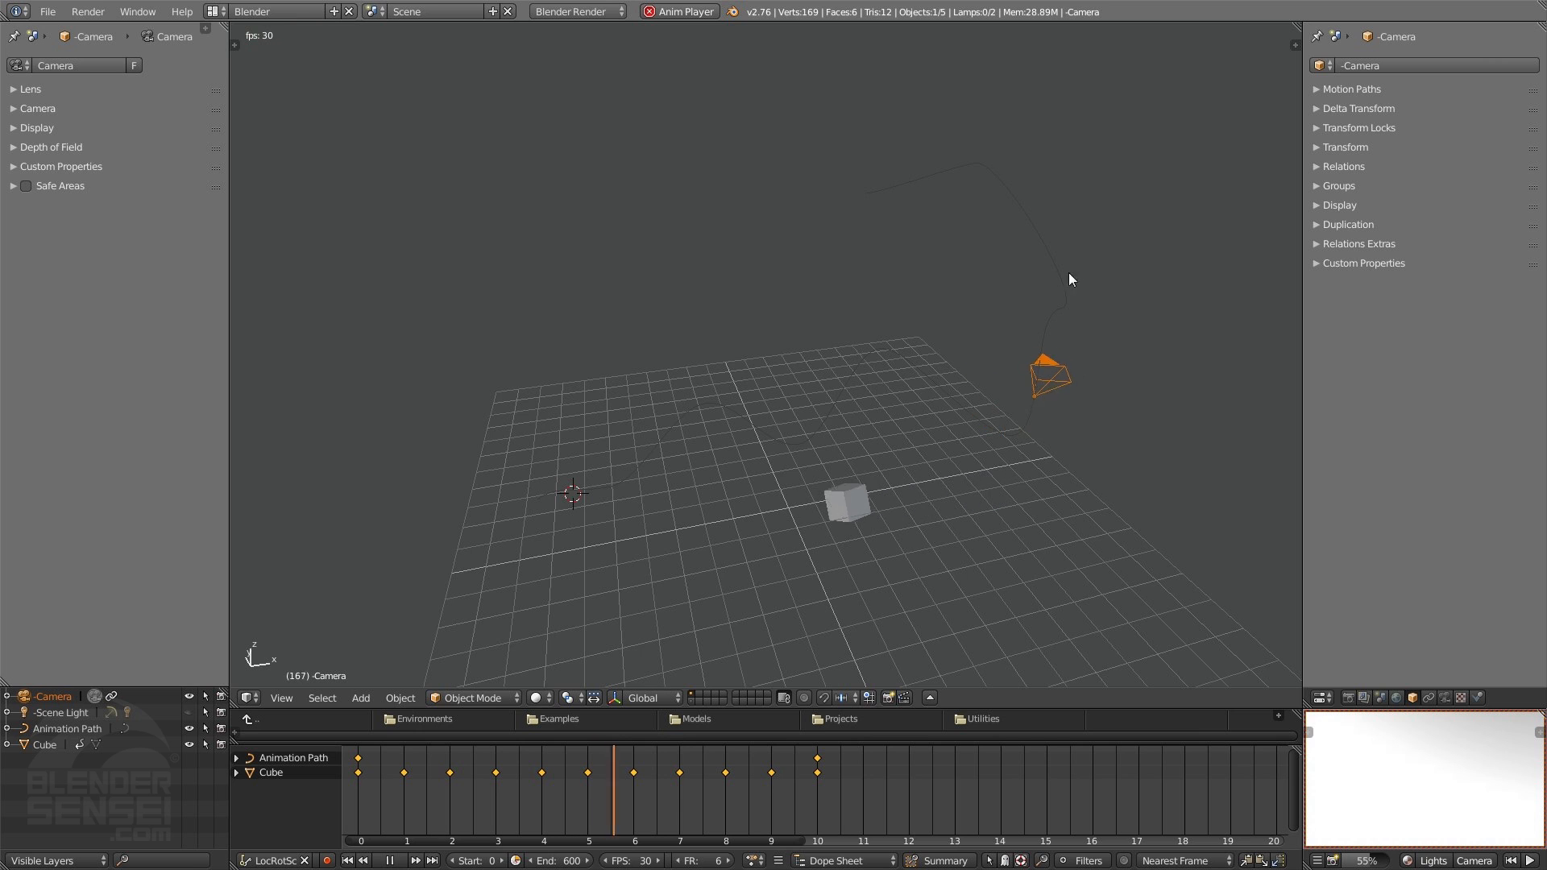
middle_click_drag(1068, 273, 1008, 252)
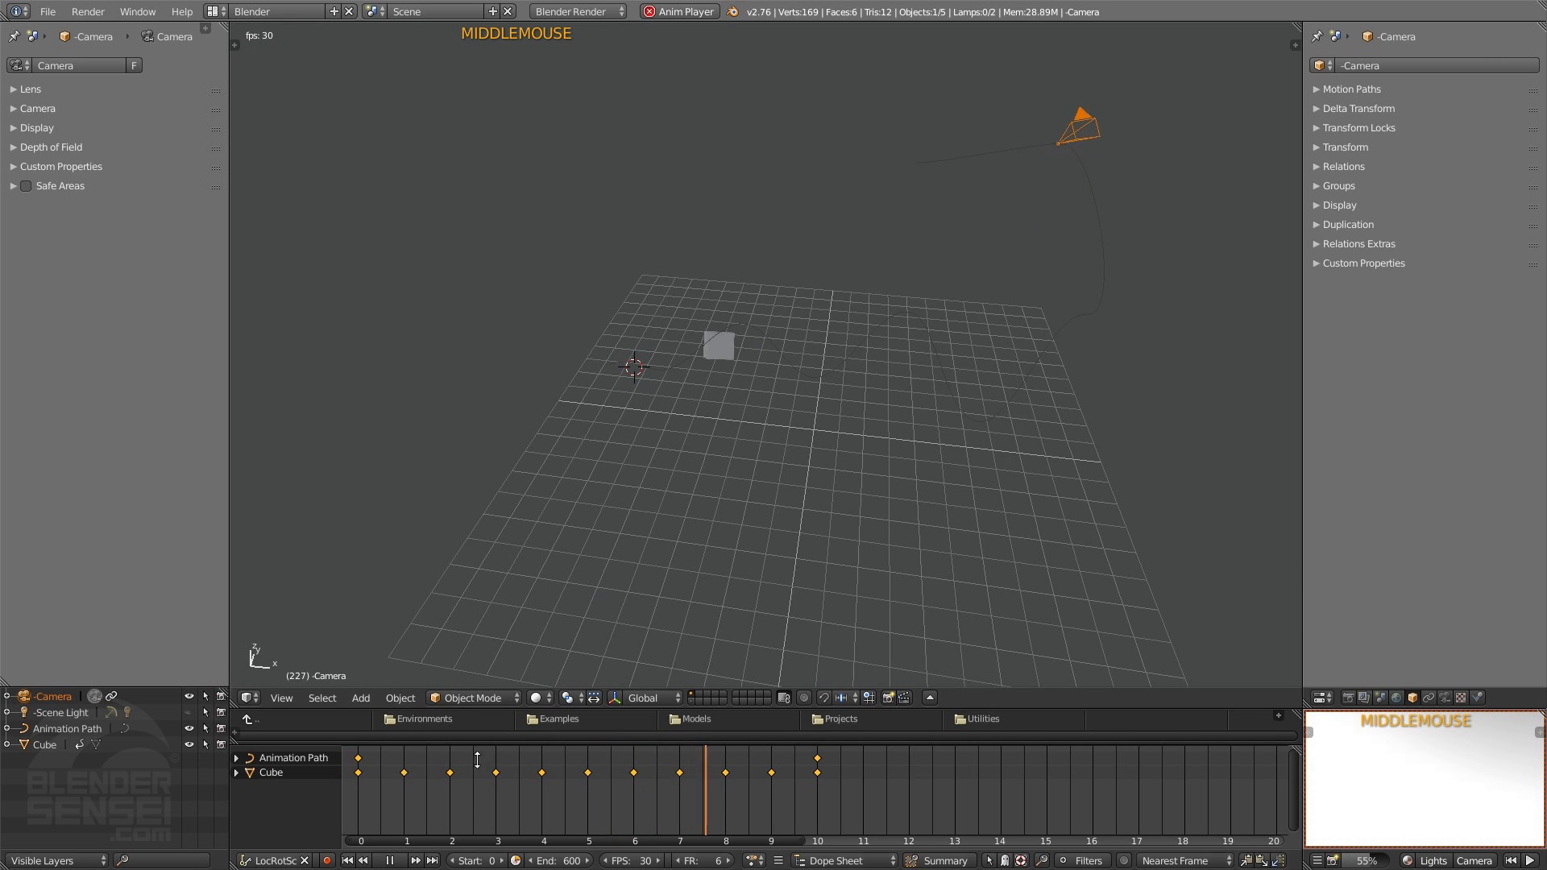
left_click(391, 861)
Step: Turn on Track Path for the camera, play the animation from frame 0, and return to frame 0
left_click(1474, 861)
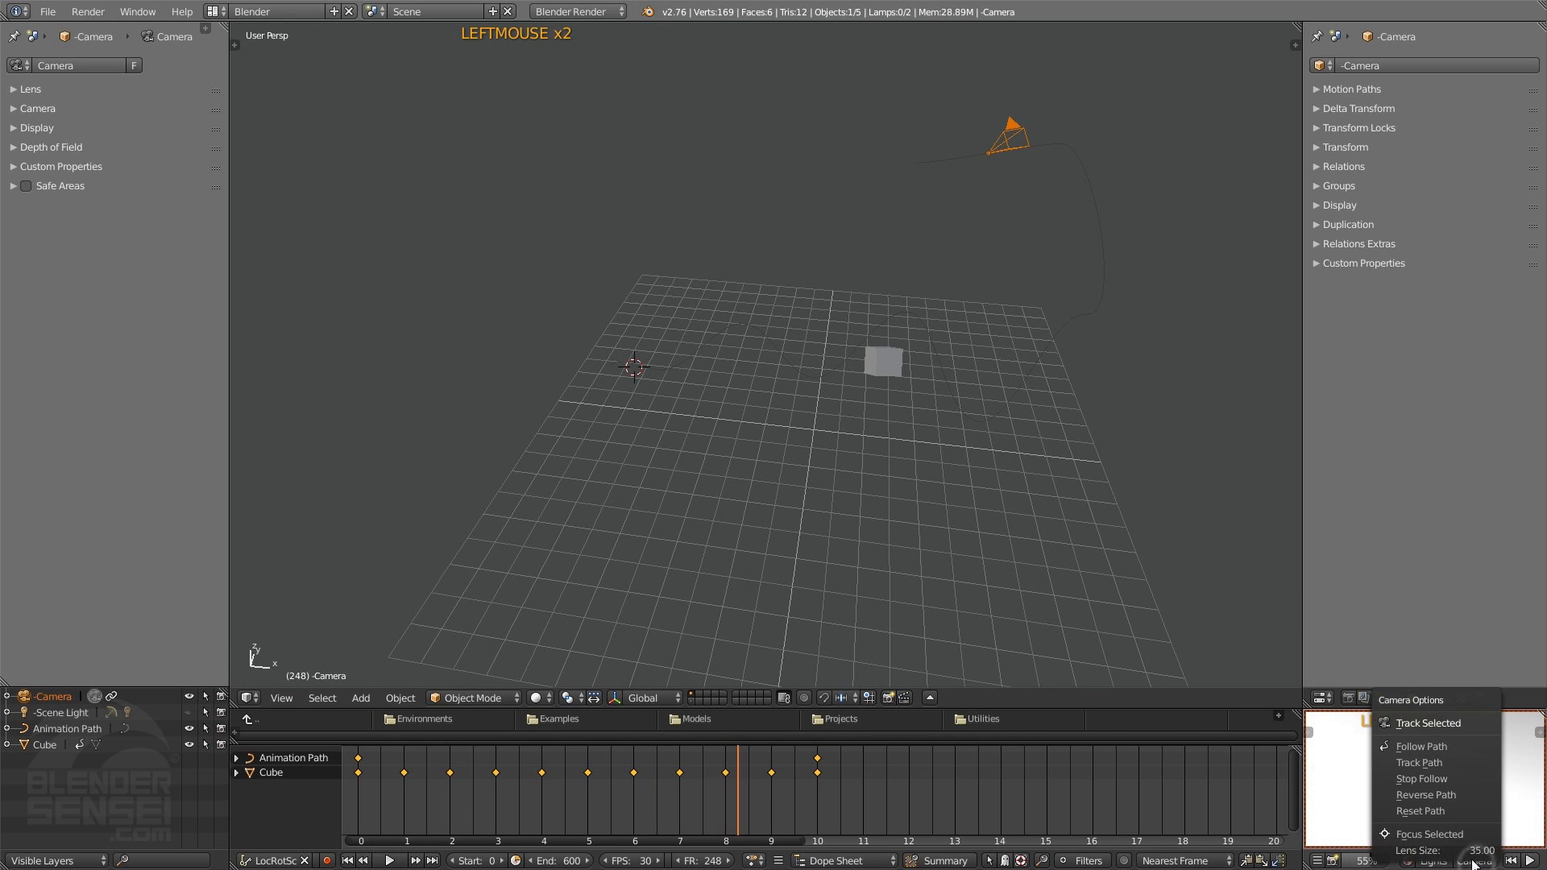
left_click(1423, 763)
left_click(1512, 861)
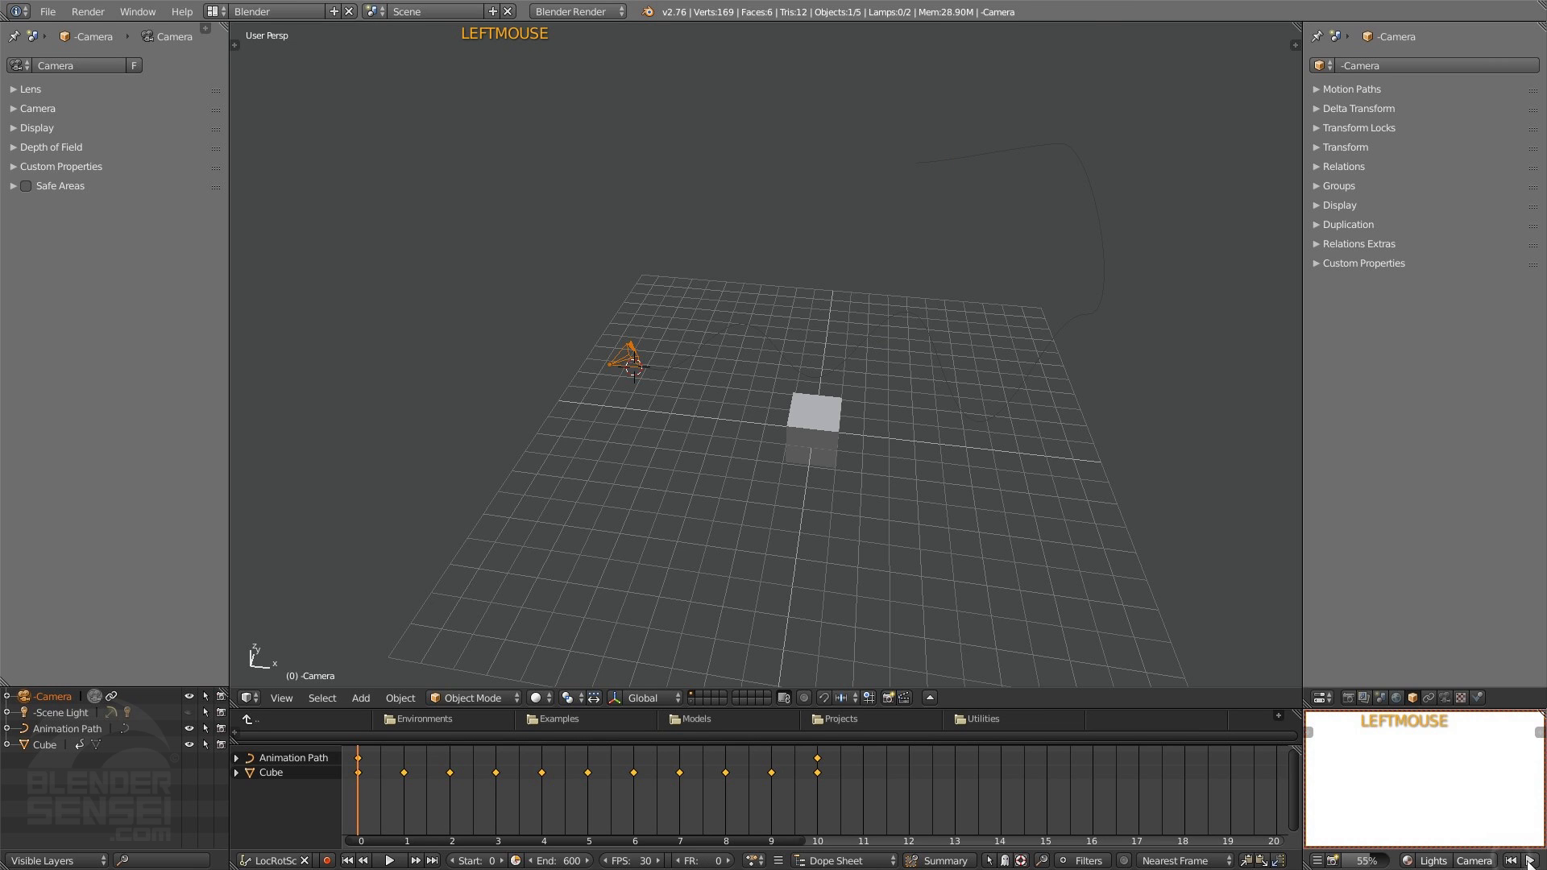
left_click(1530, 860)
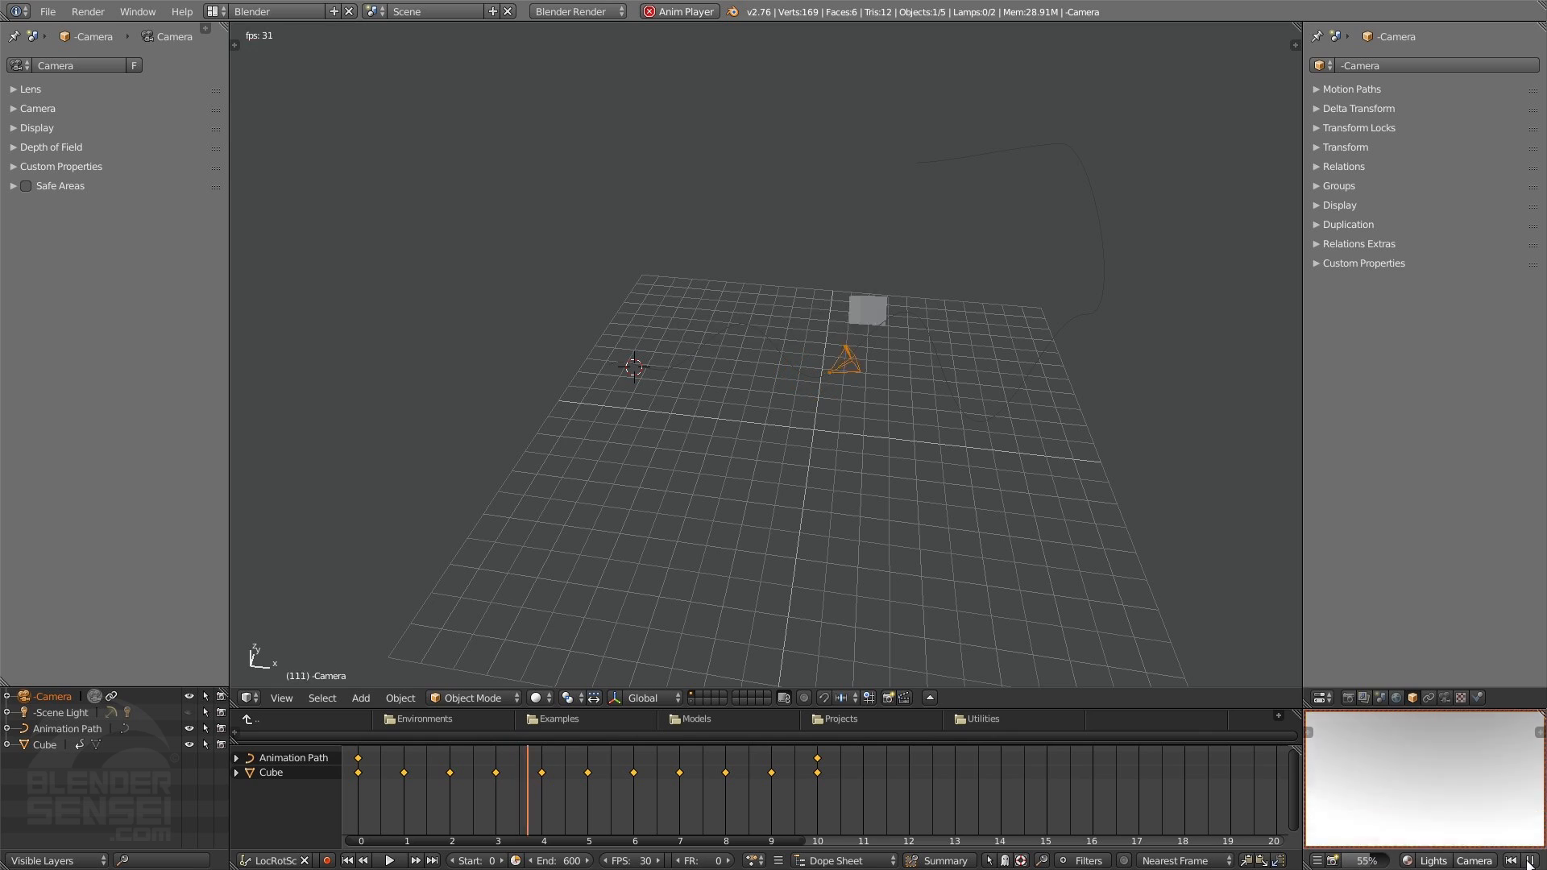
double_click(1532, 823)
Step: Make the camera track the cube with Track Selected
middle_click_drag(854, 468, 664, 349, "shift")
scroll(597, 432, "down", 2)
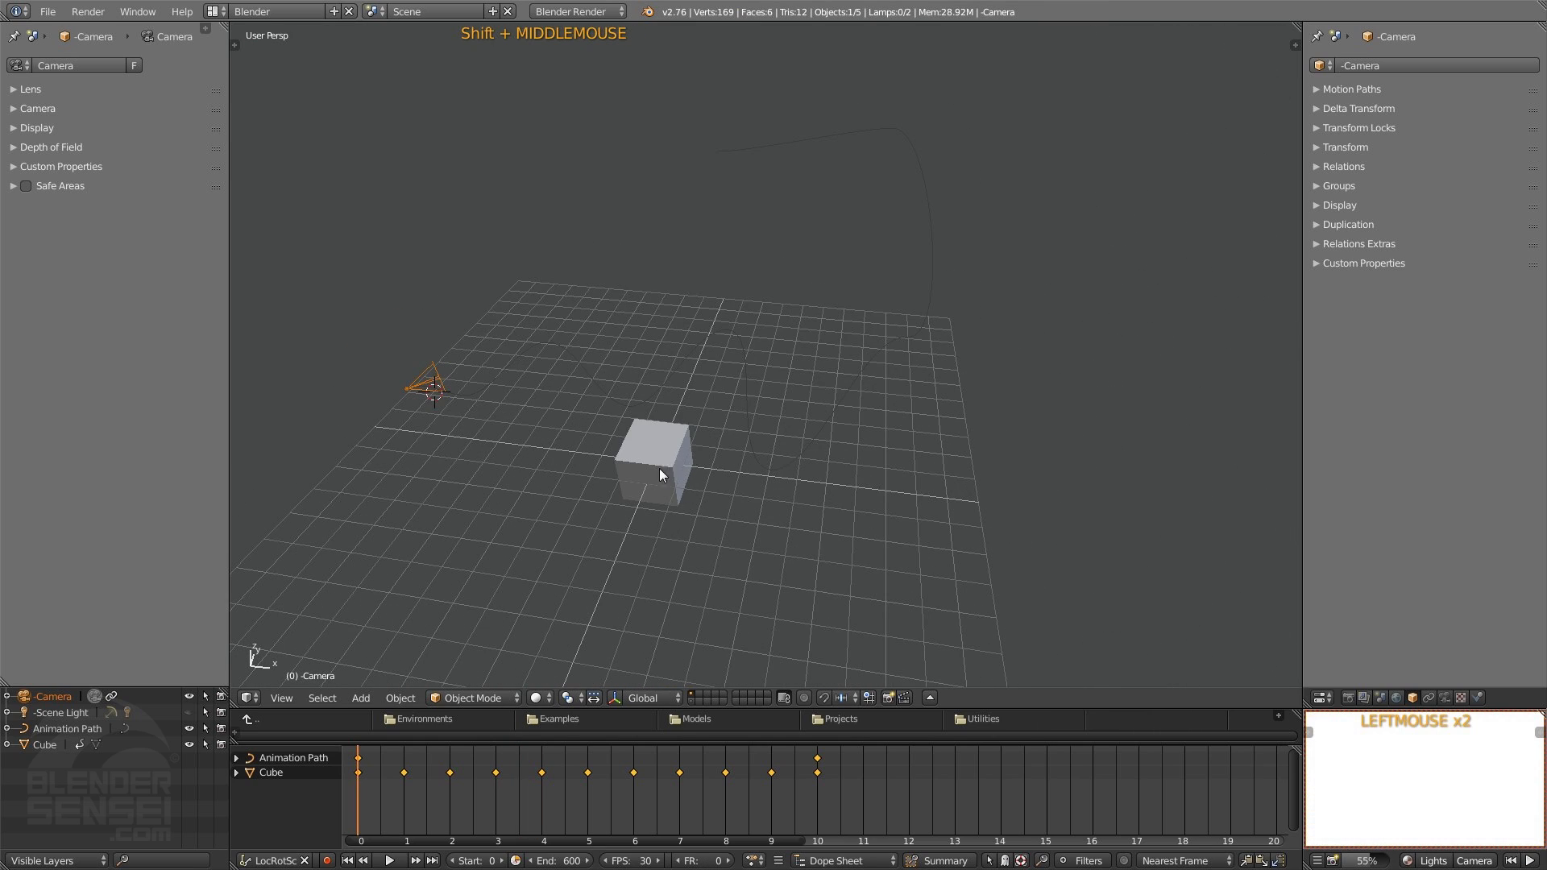
middle_click_drag(659, 467, 669, 432)
left_click(669, 432)
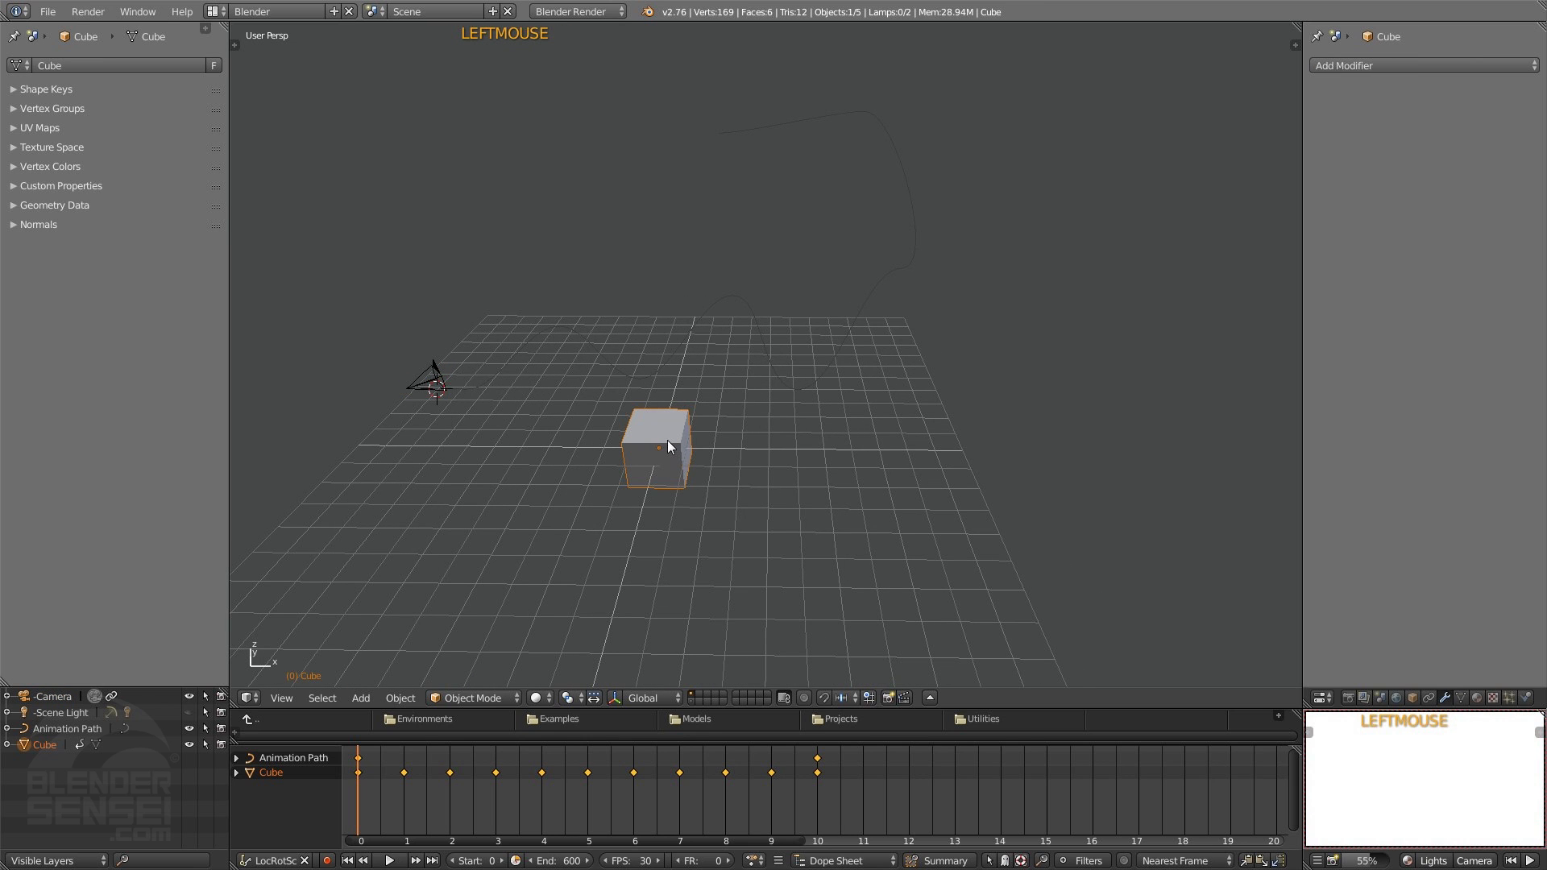
left_click(1481, 861)
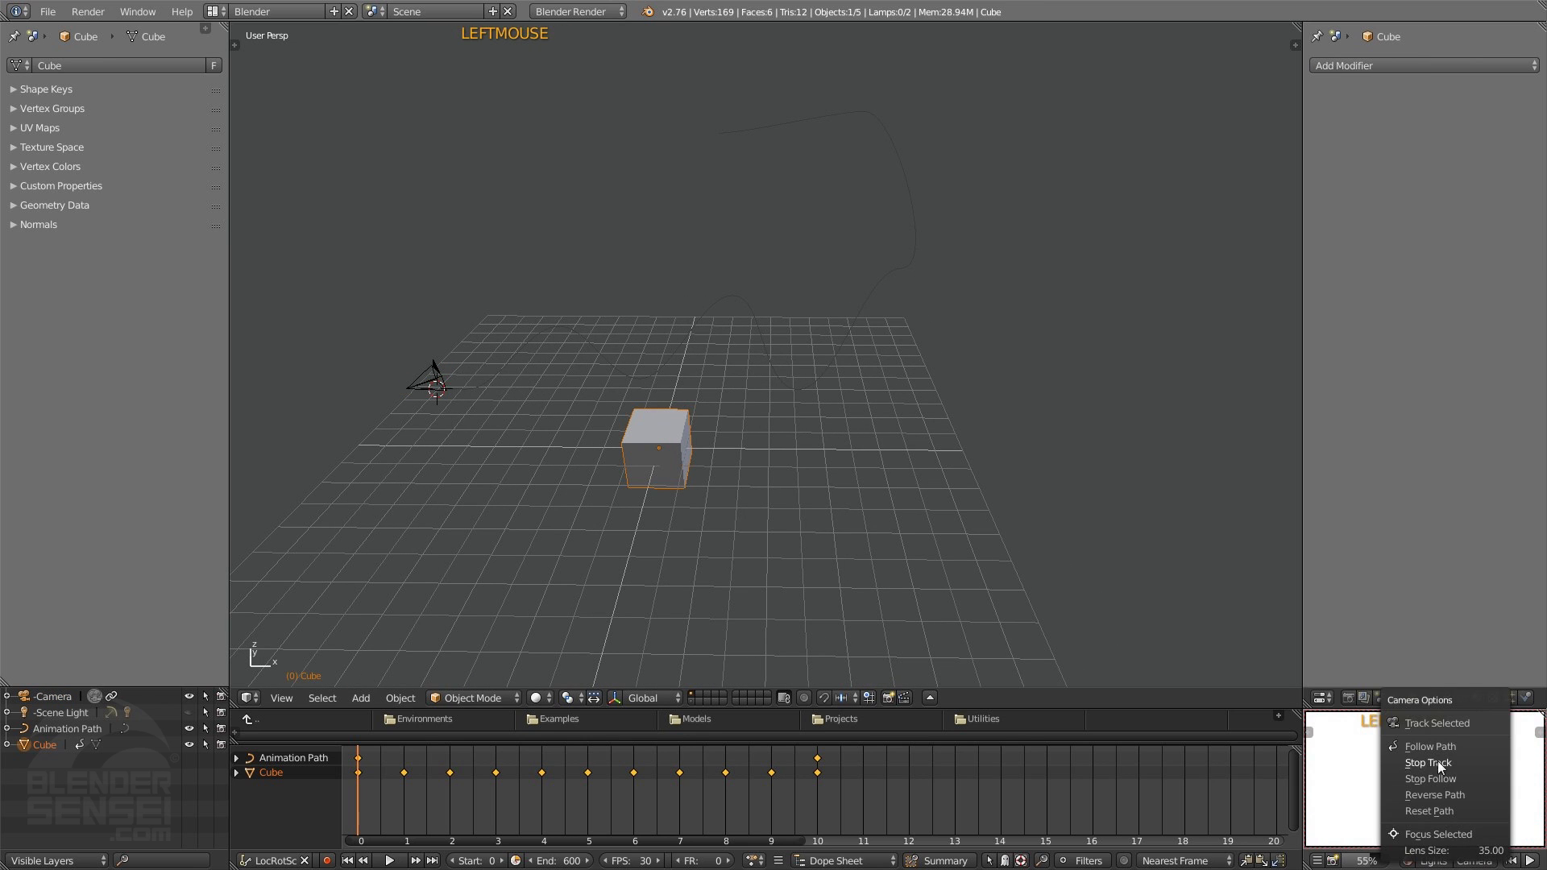
left_click(1438, 723)
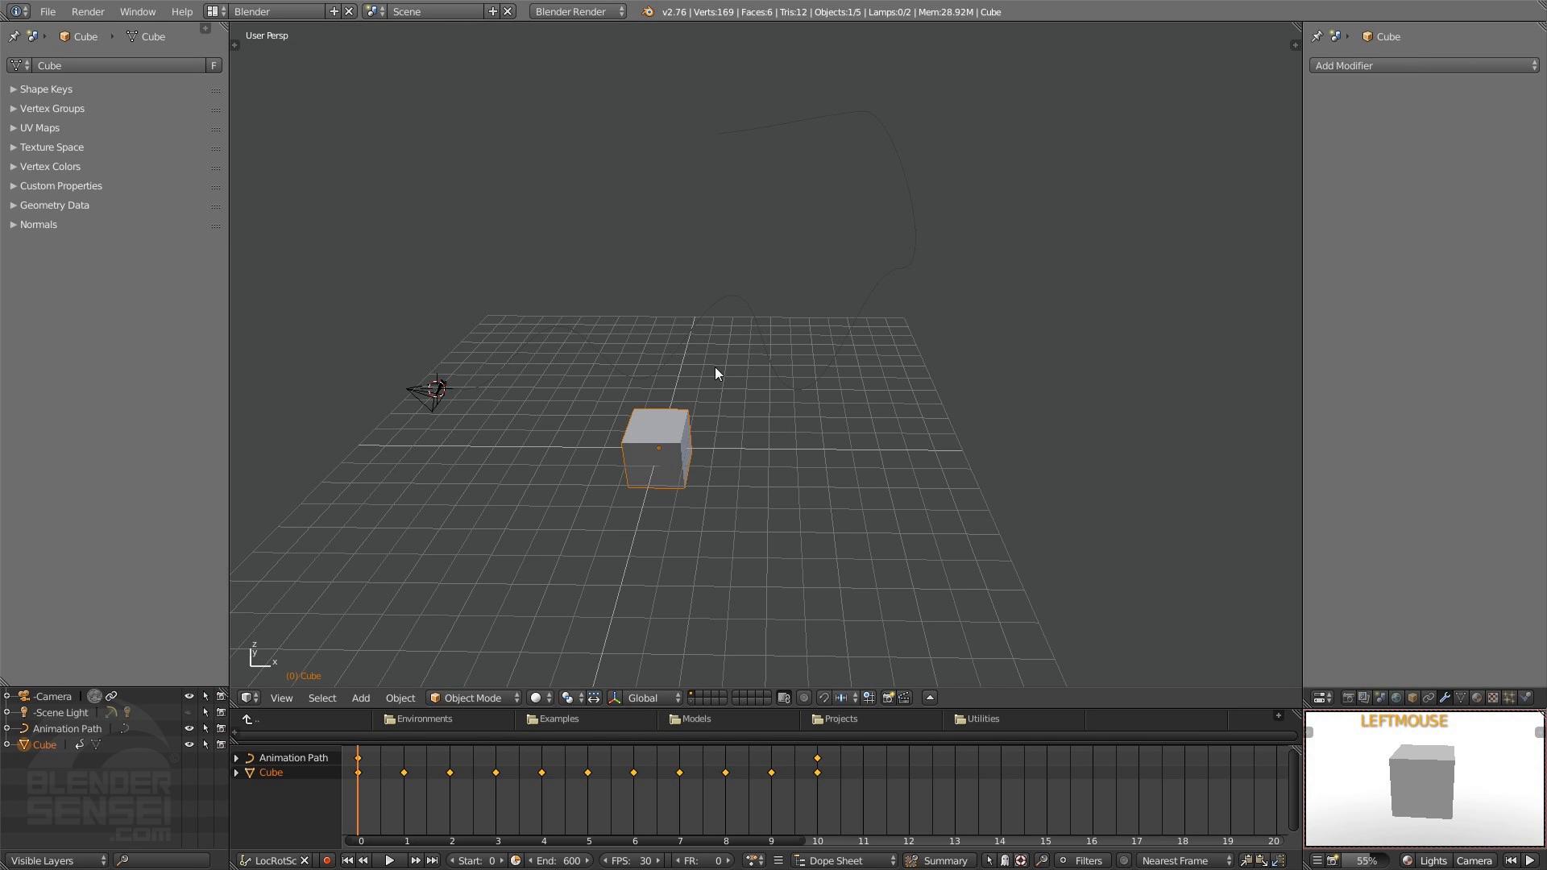
middle_click_drag(714, 366, 832, 411, "shift")
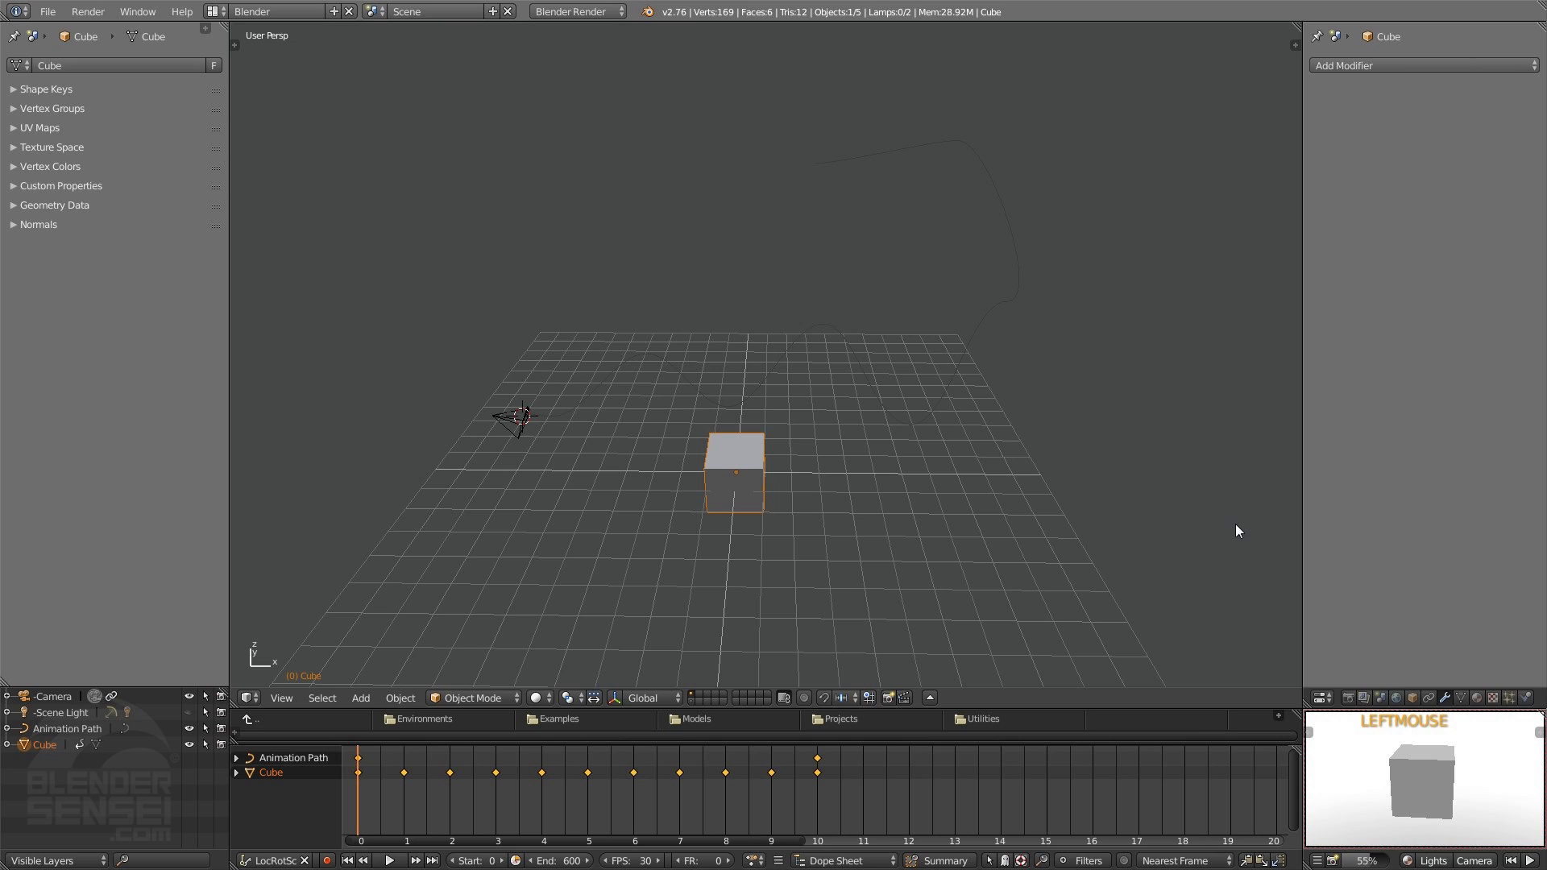
left_click(1475, 860)
Step: Play the animation to check the camera tracking the cube, replay it from the start, and return to frame 0
left_click(392, 861)
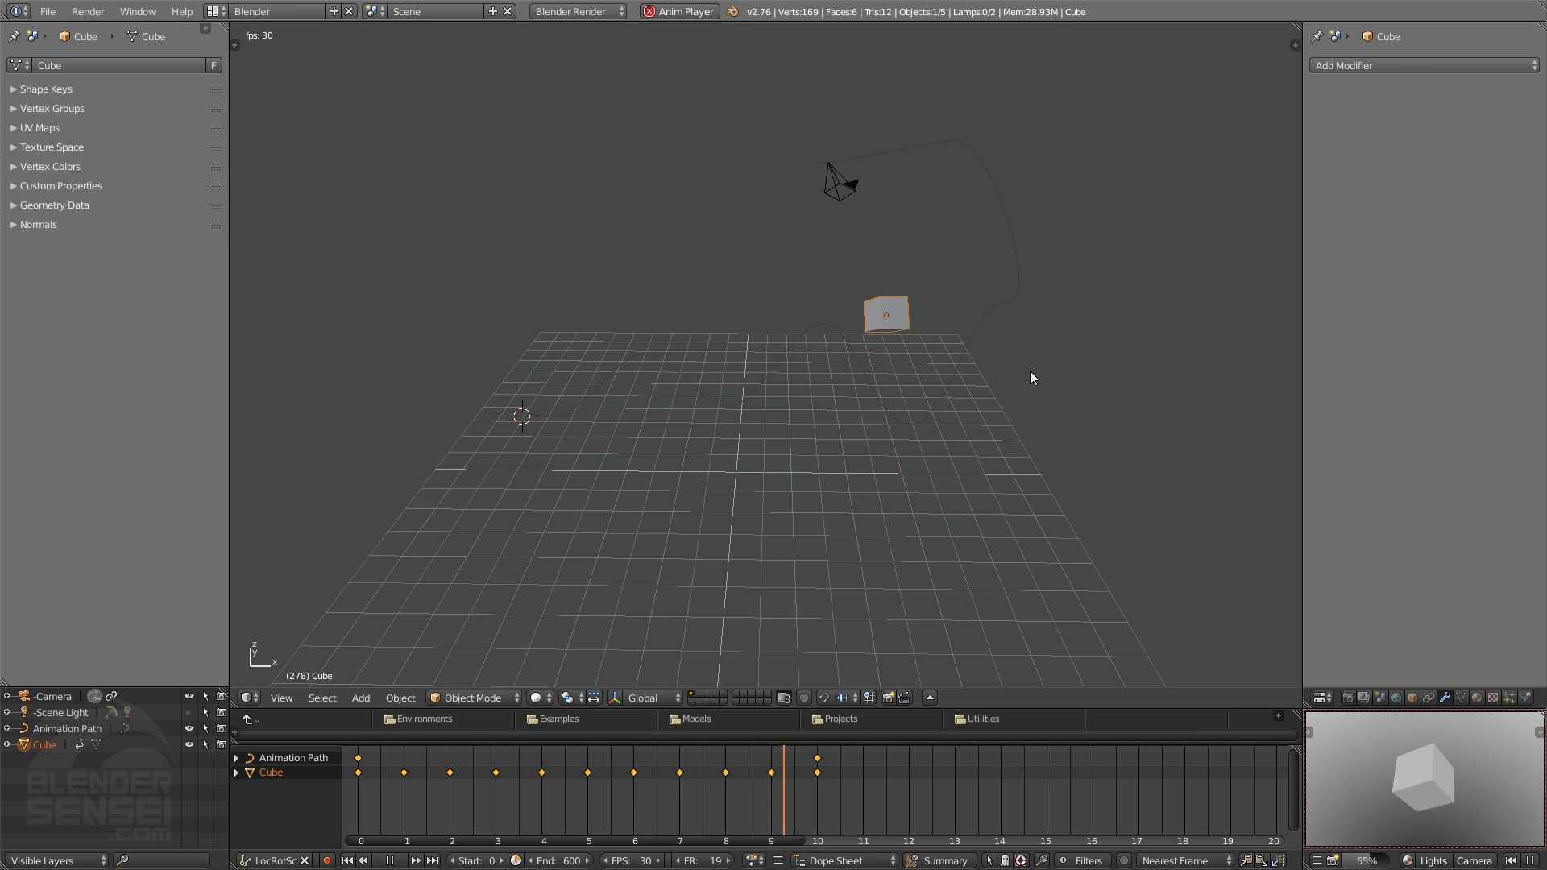
left_click(348, 860)
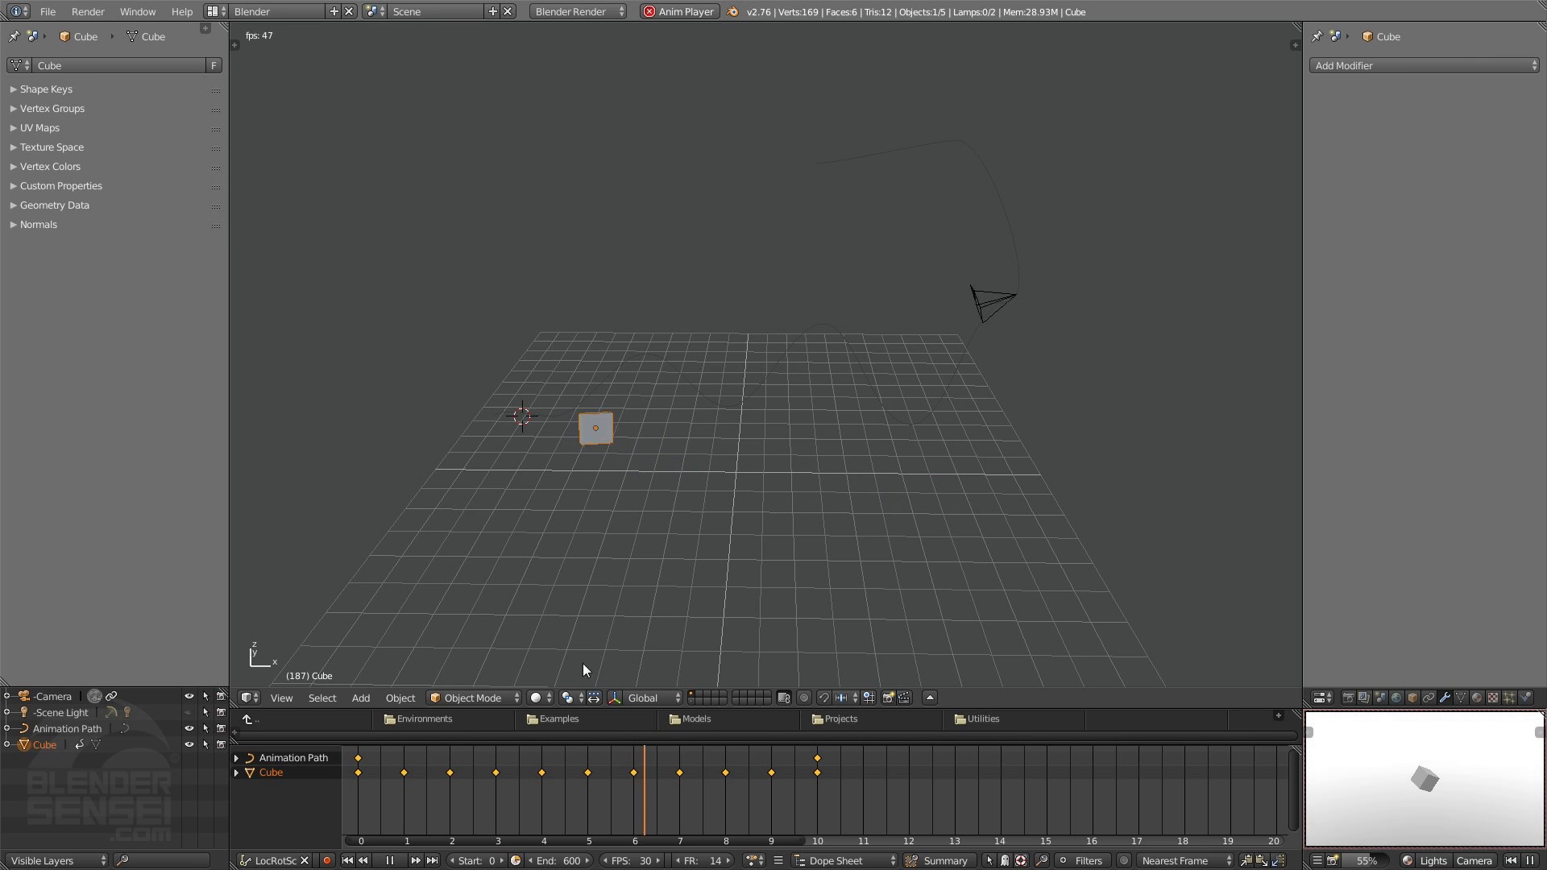
left_click(390, 861)
left_click(348, 861)
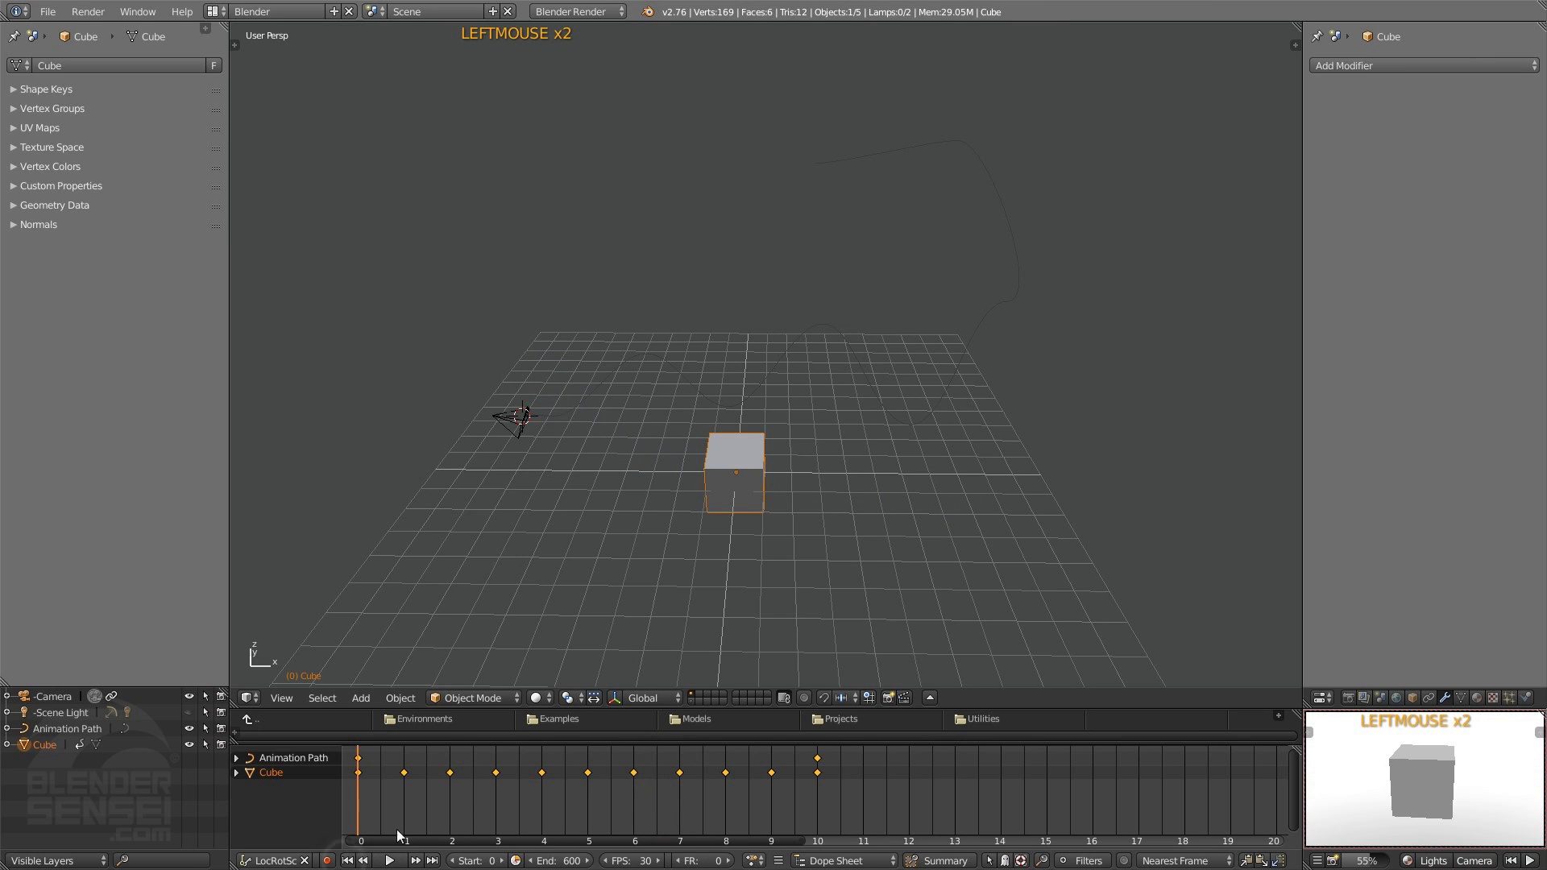
Step: Move the Animation Path's first keyframe to frame 150, at the 5-second mark
left_click(360, 759)
left_click(589, 815)
right_click(360, 760)
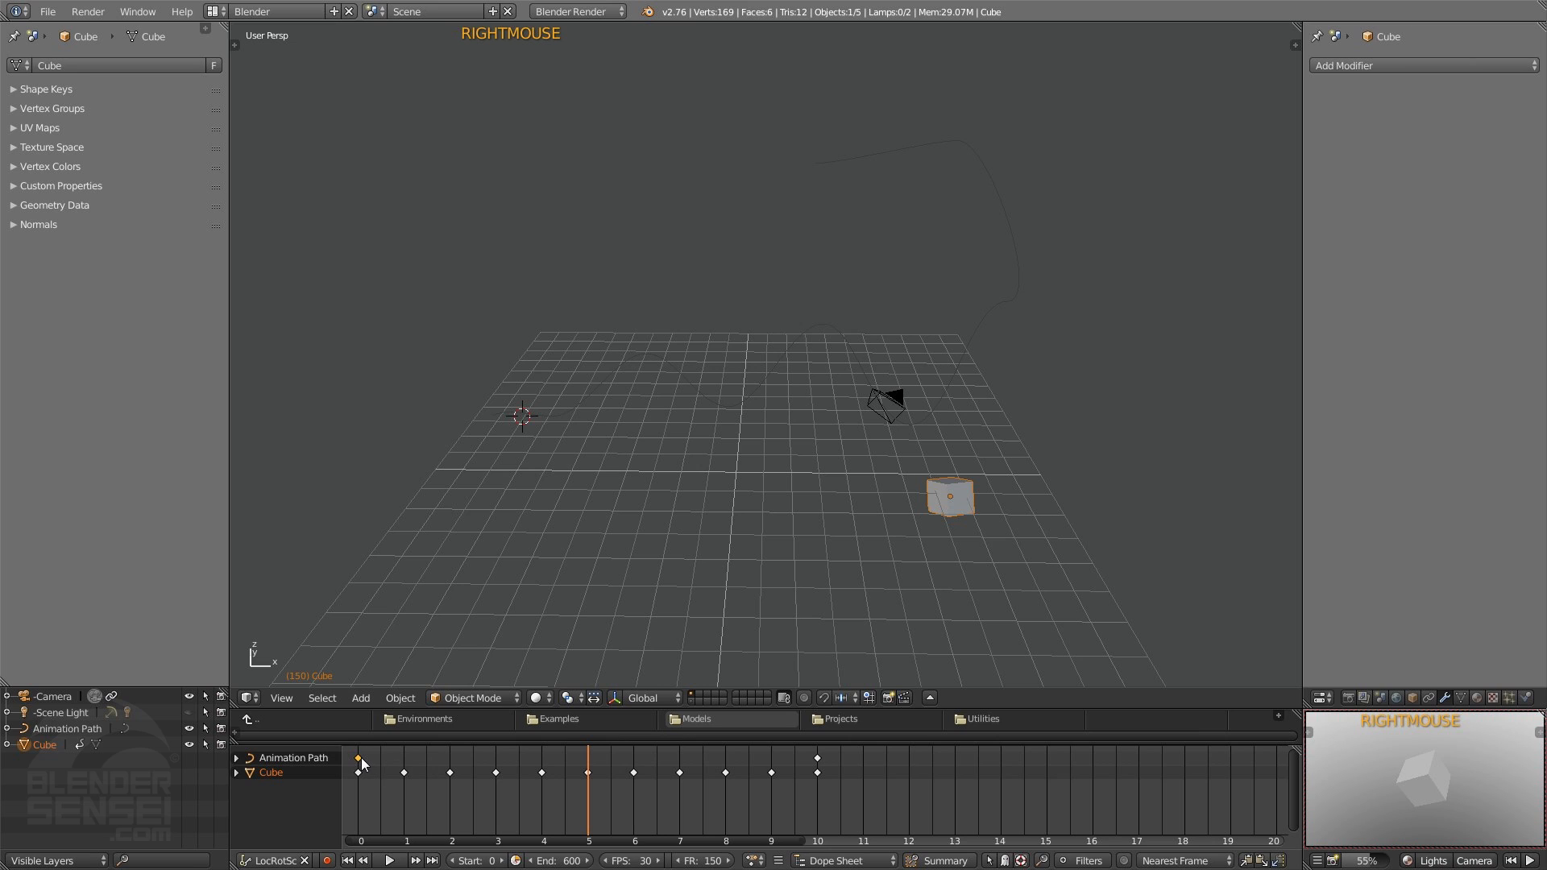
key("g")
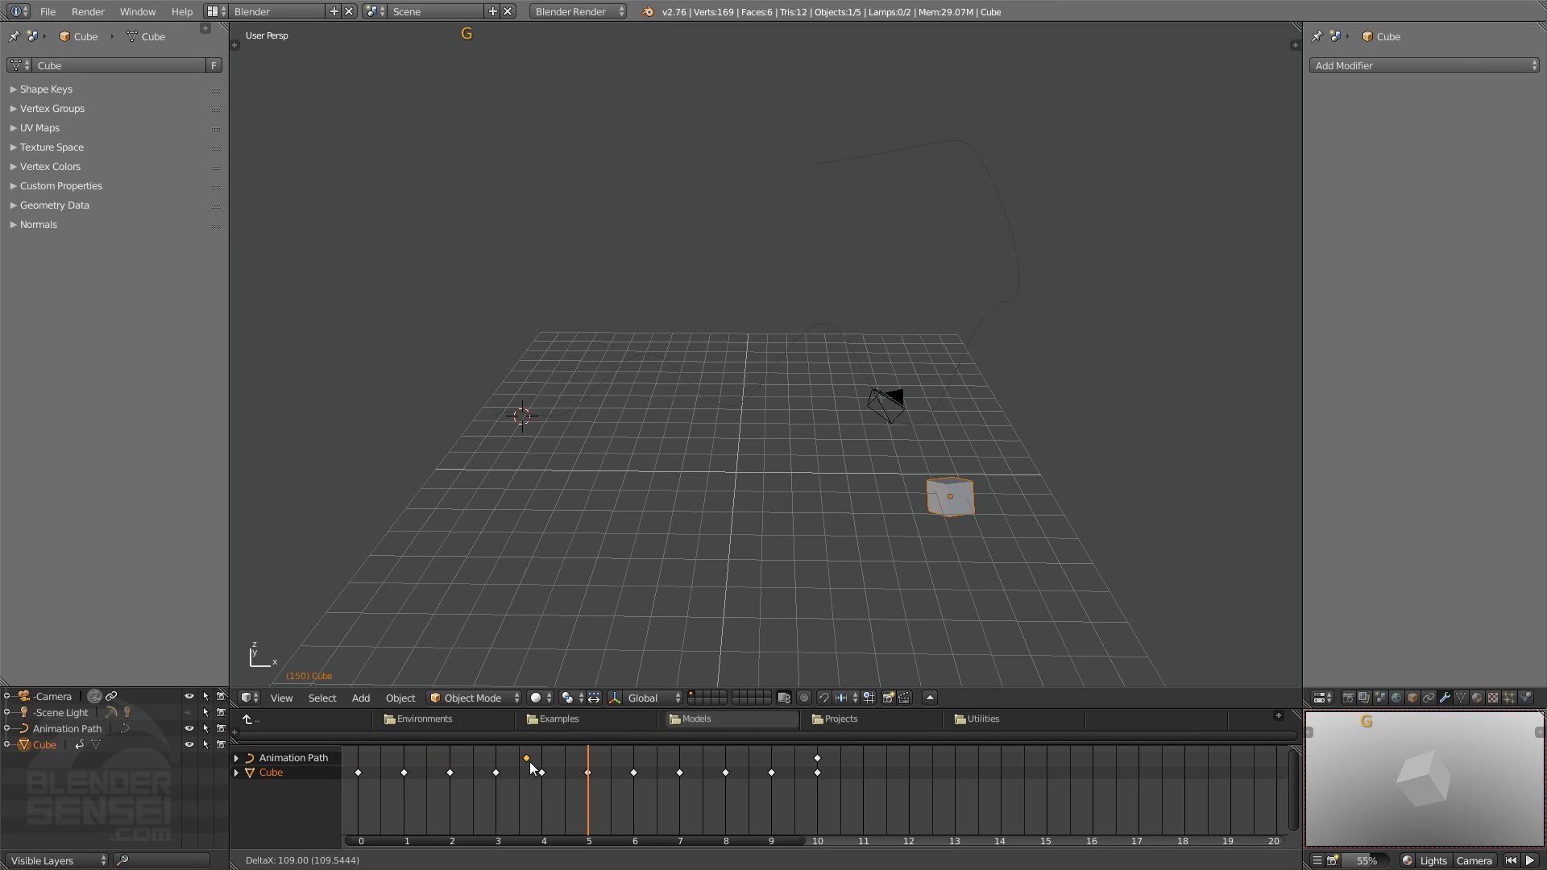
left_click(596, 774)
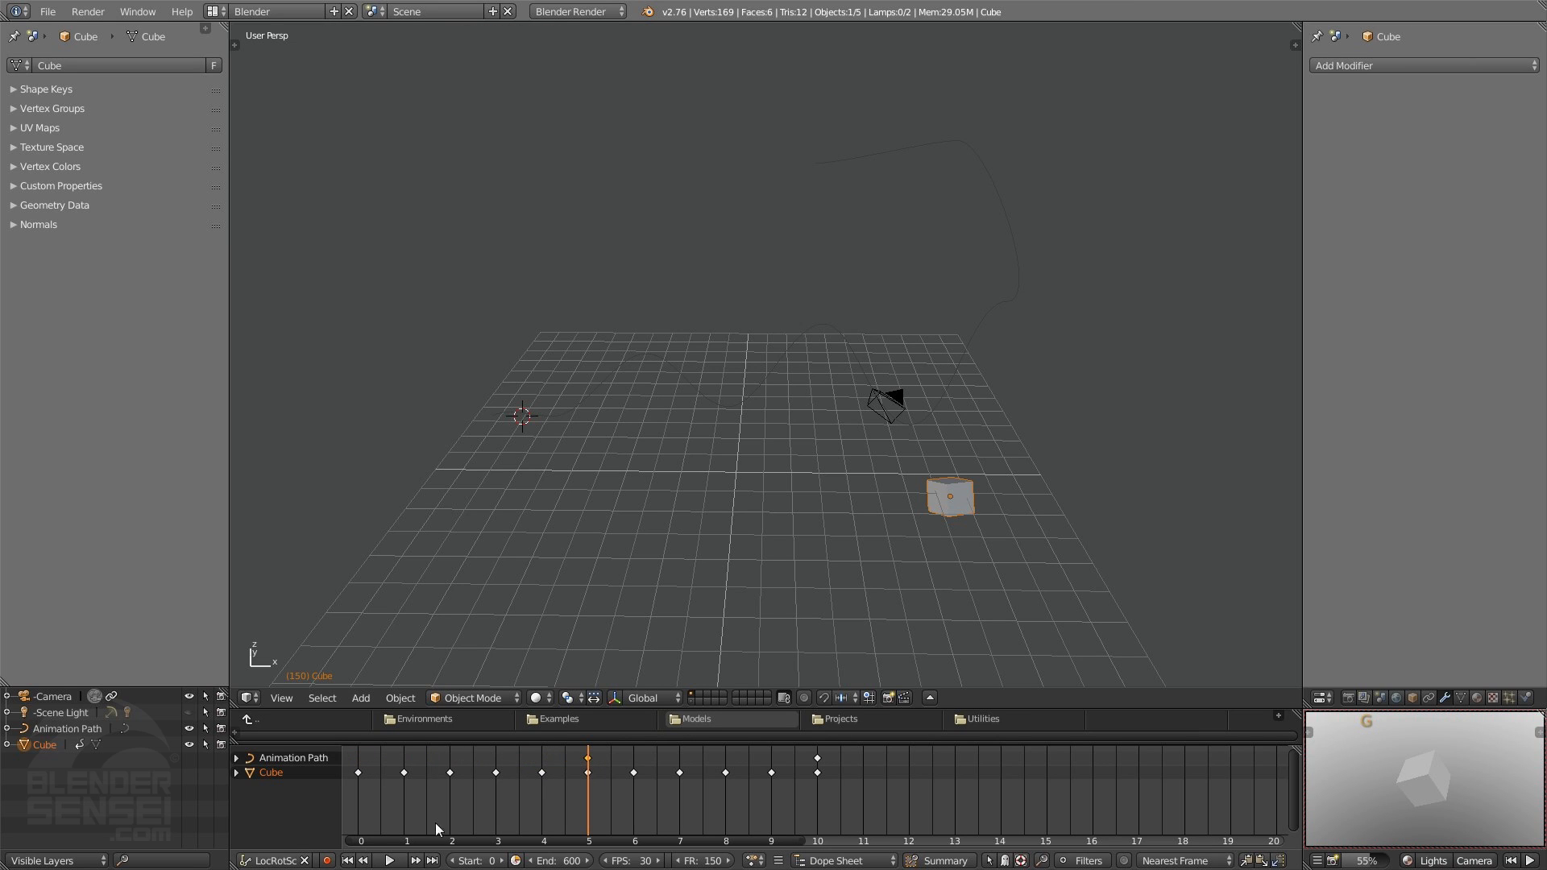
Step: Play the animation from frame 0 to check the delayed camera start, stop it near frame 372, and review the camera's path options
left_click(347, 861)
left_click(389, 861)
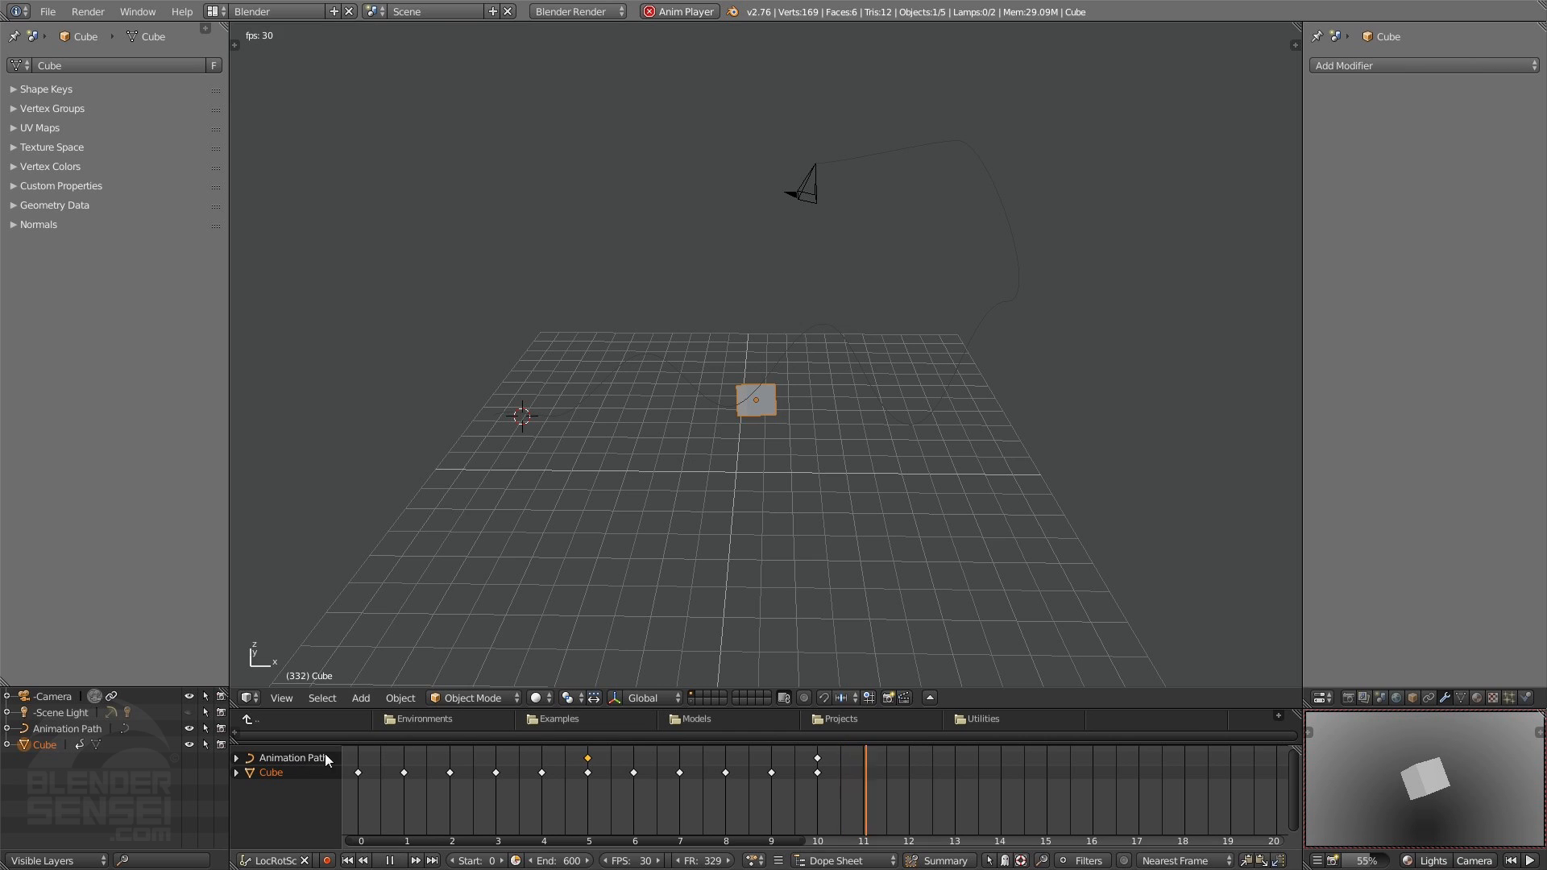
left_click(1478, 861)
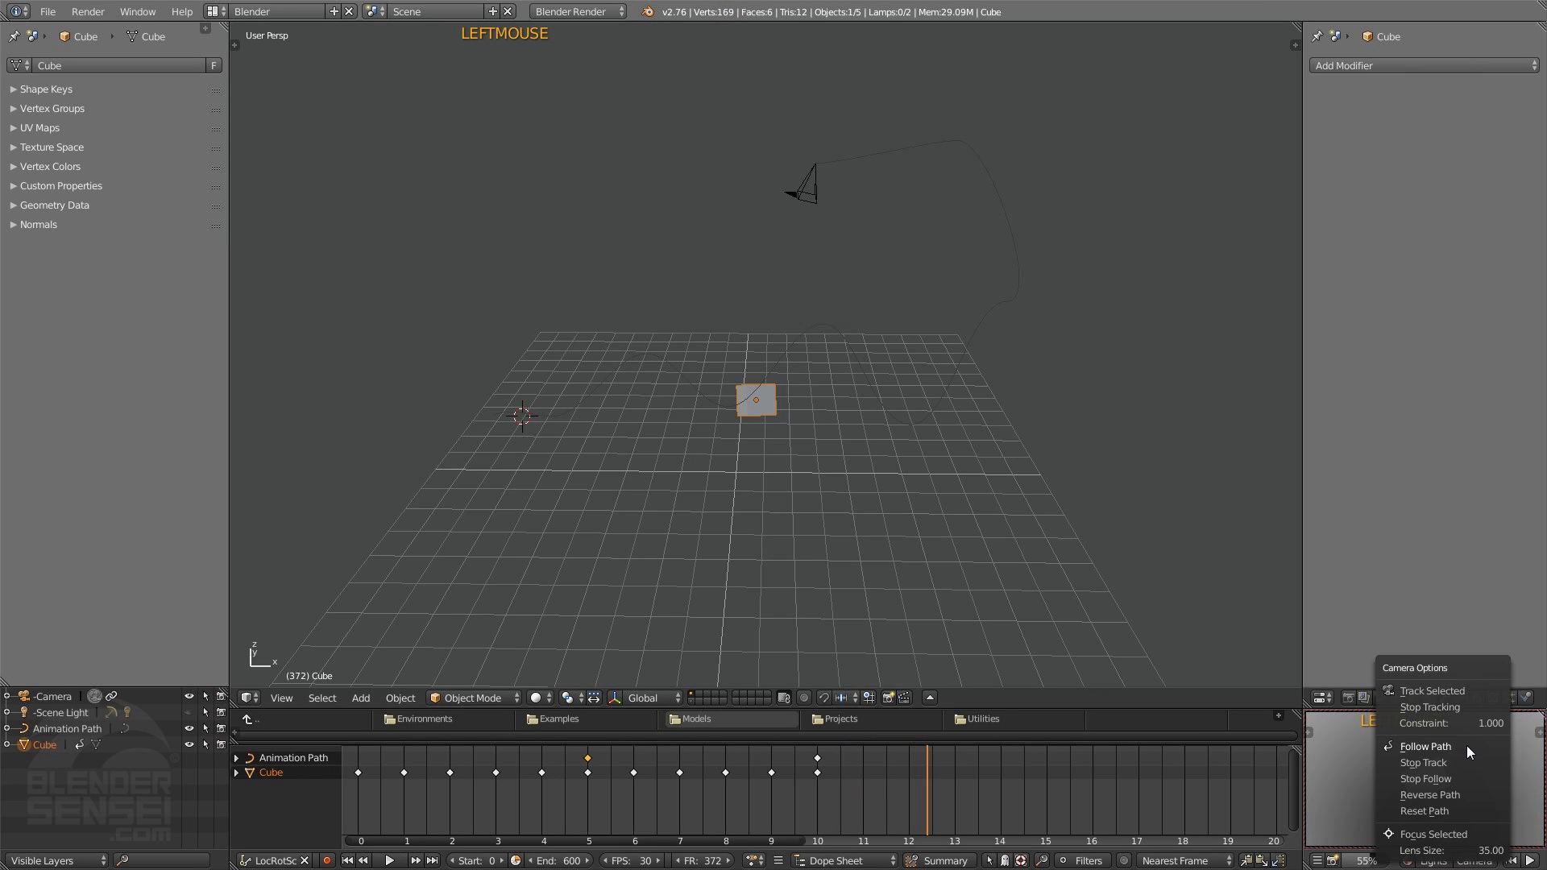
left_click(1444, 810)
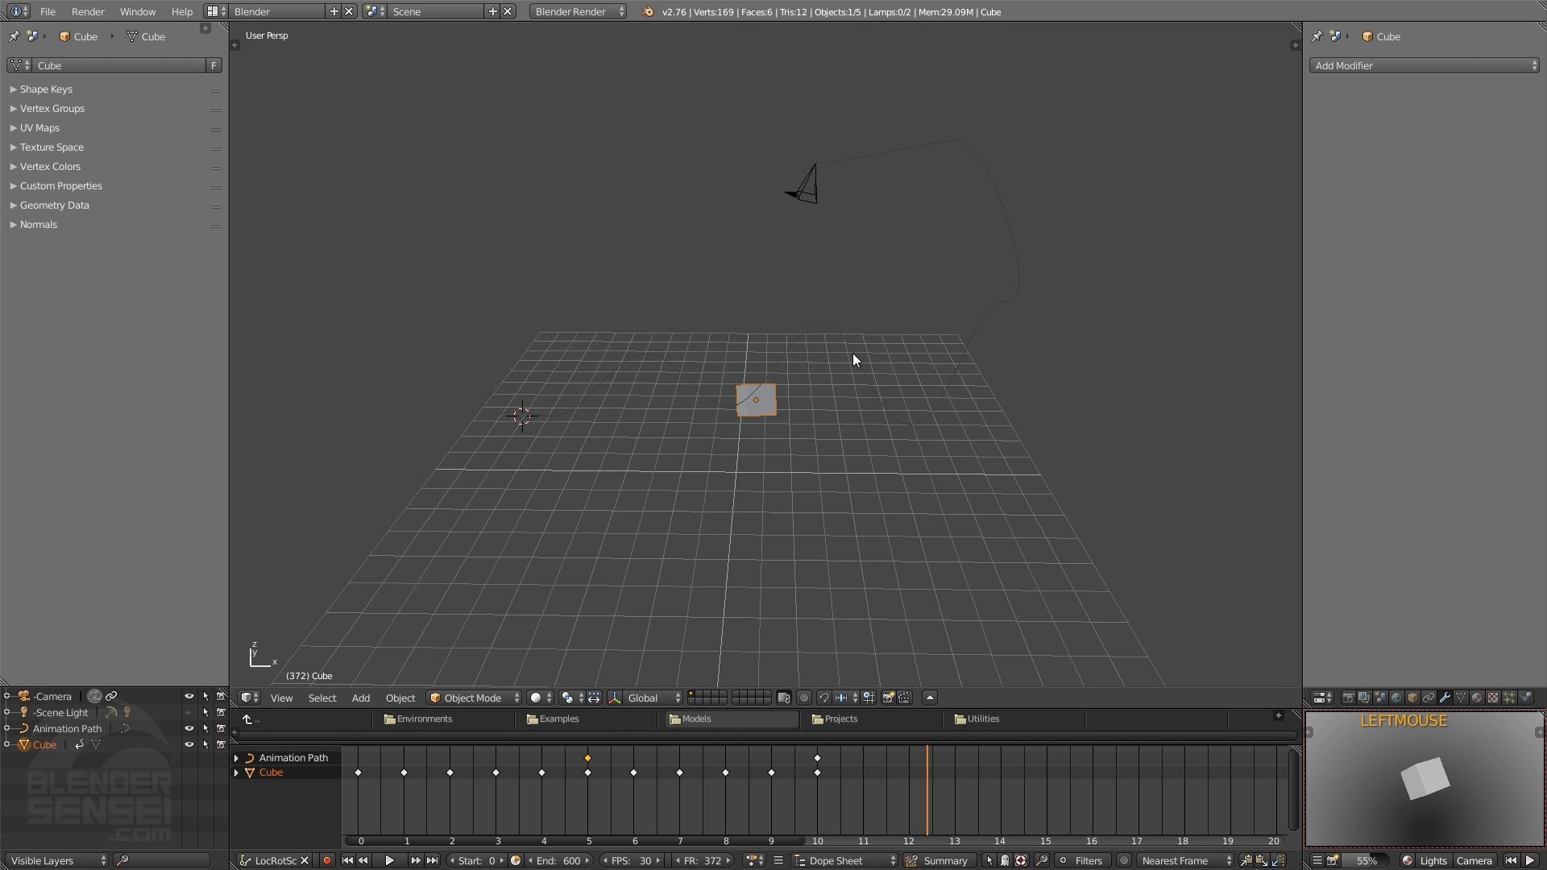